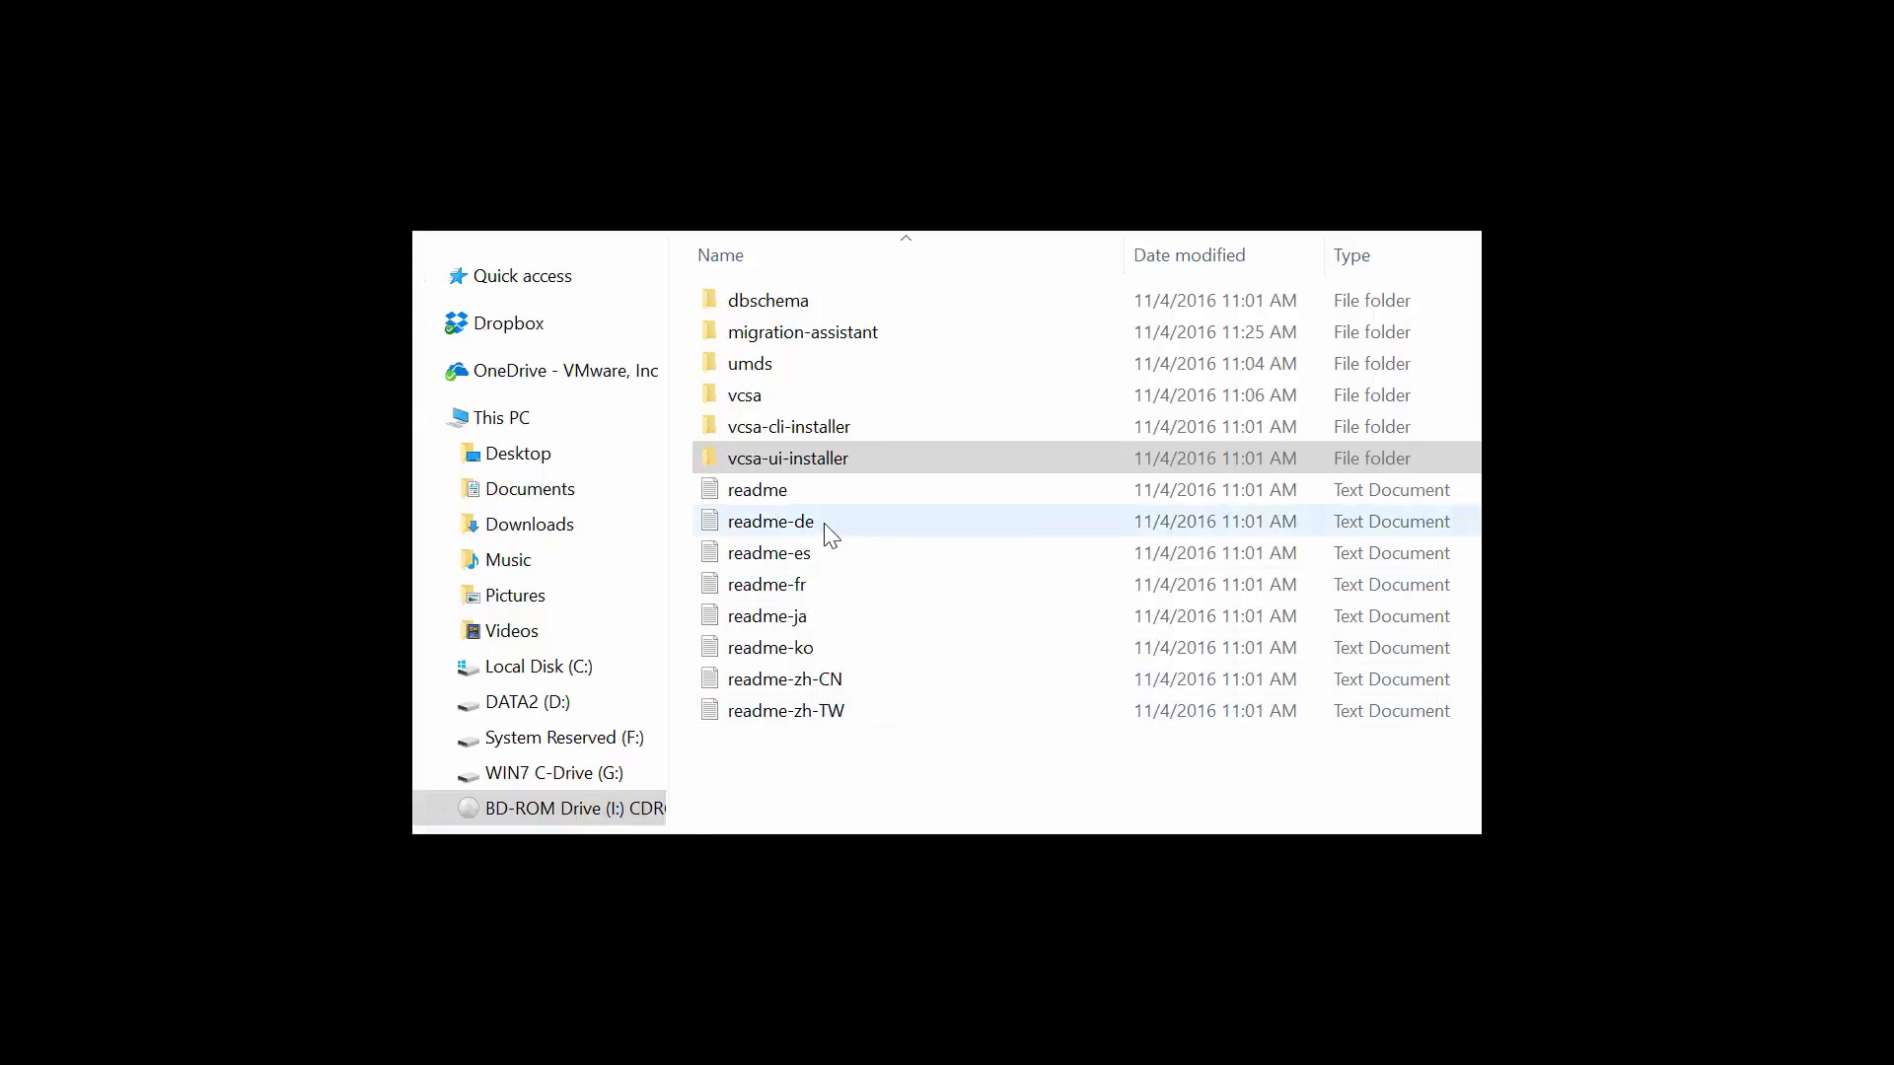
- Open vcsa-ui-installer\win32 on the installer disc and select the installer application
{"action": "left_click", "coordinate": [805, 461]}
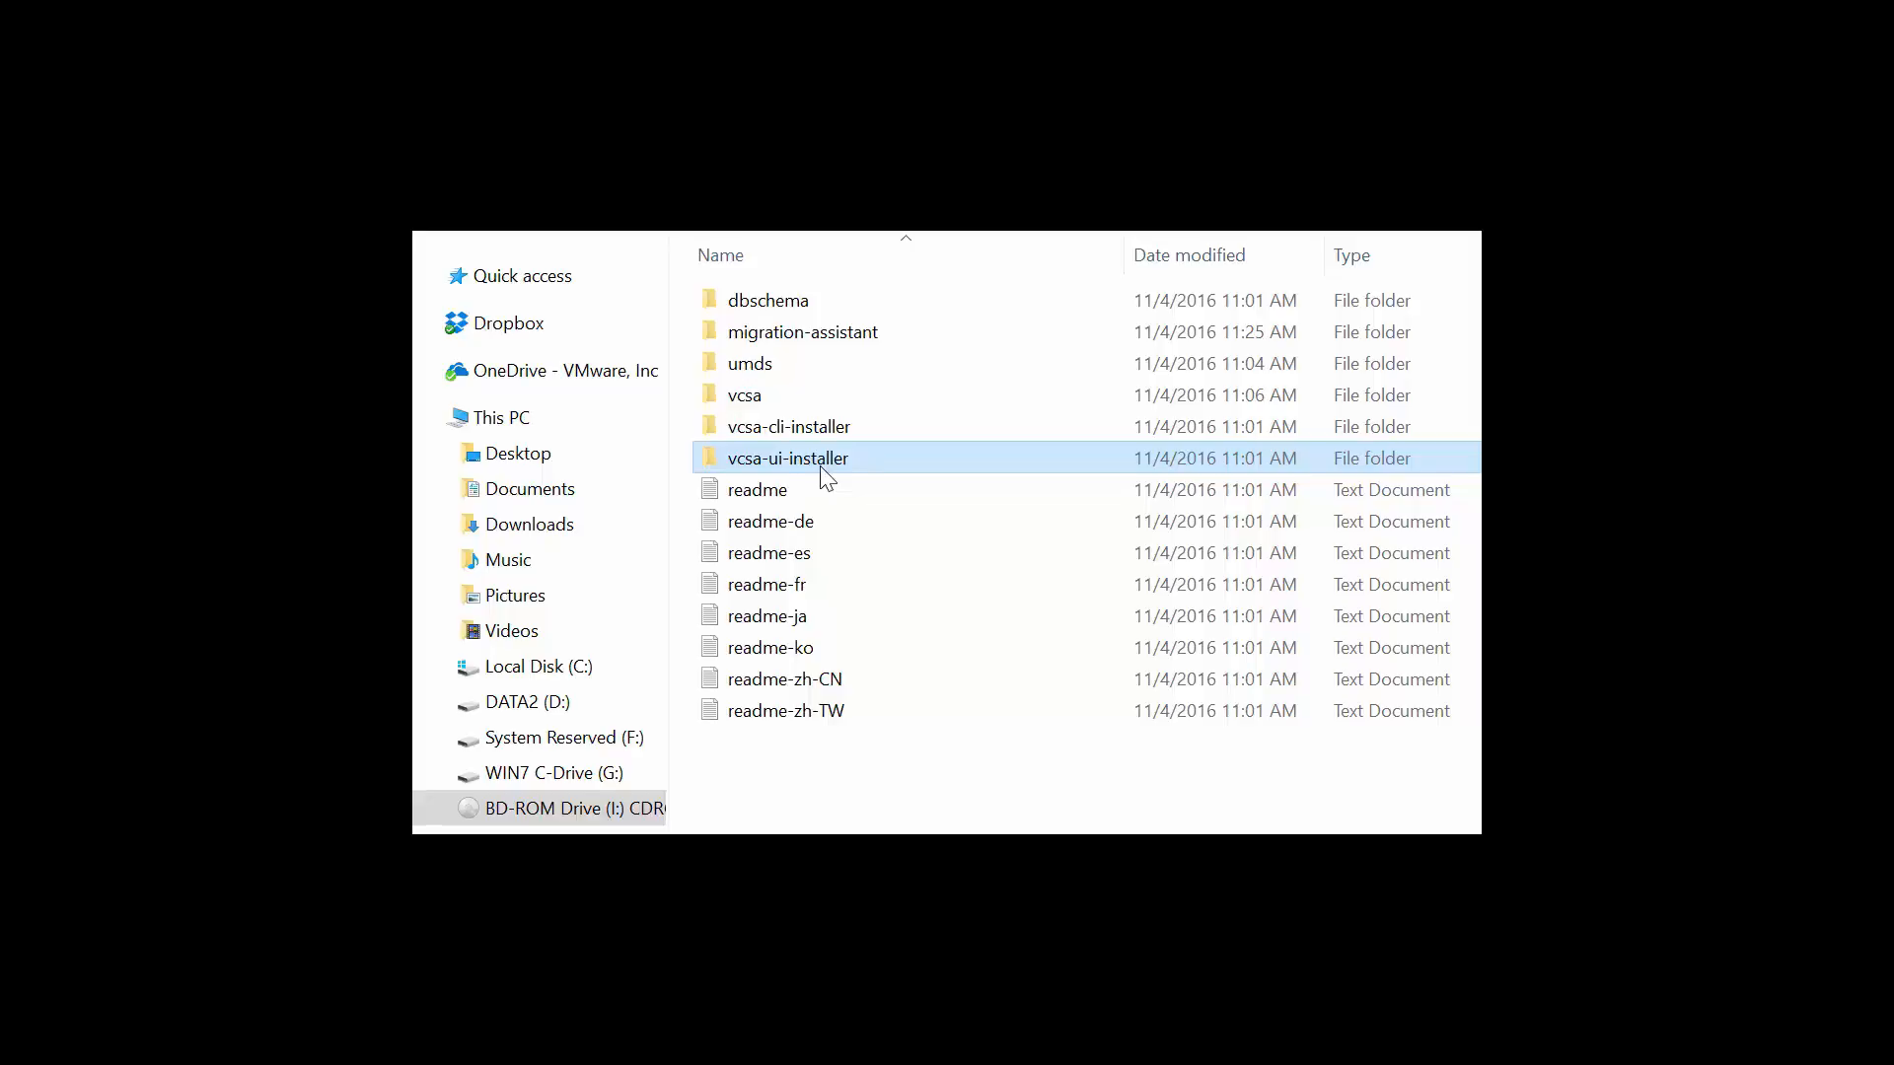
{"action": "double_click", "coordinate": [819, 466]}
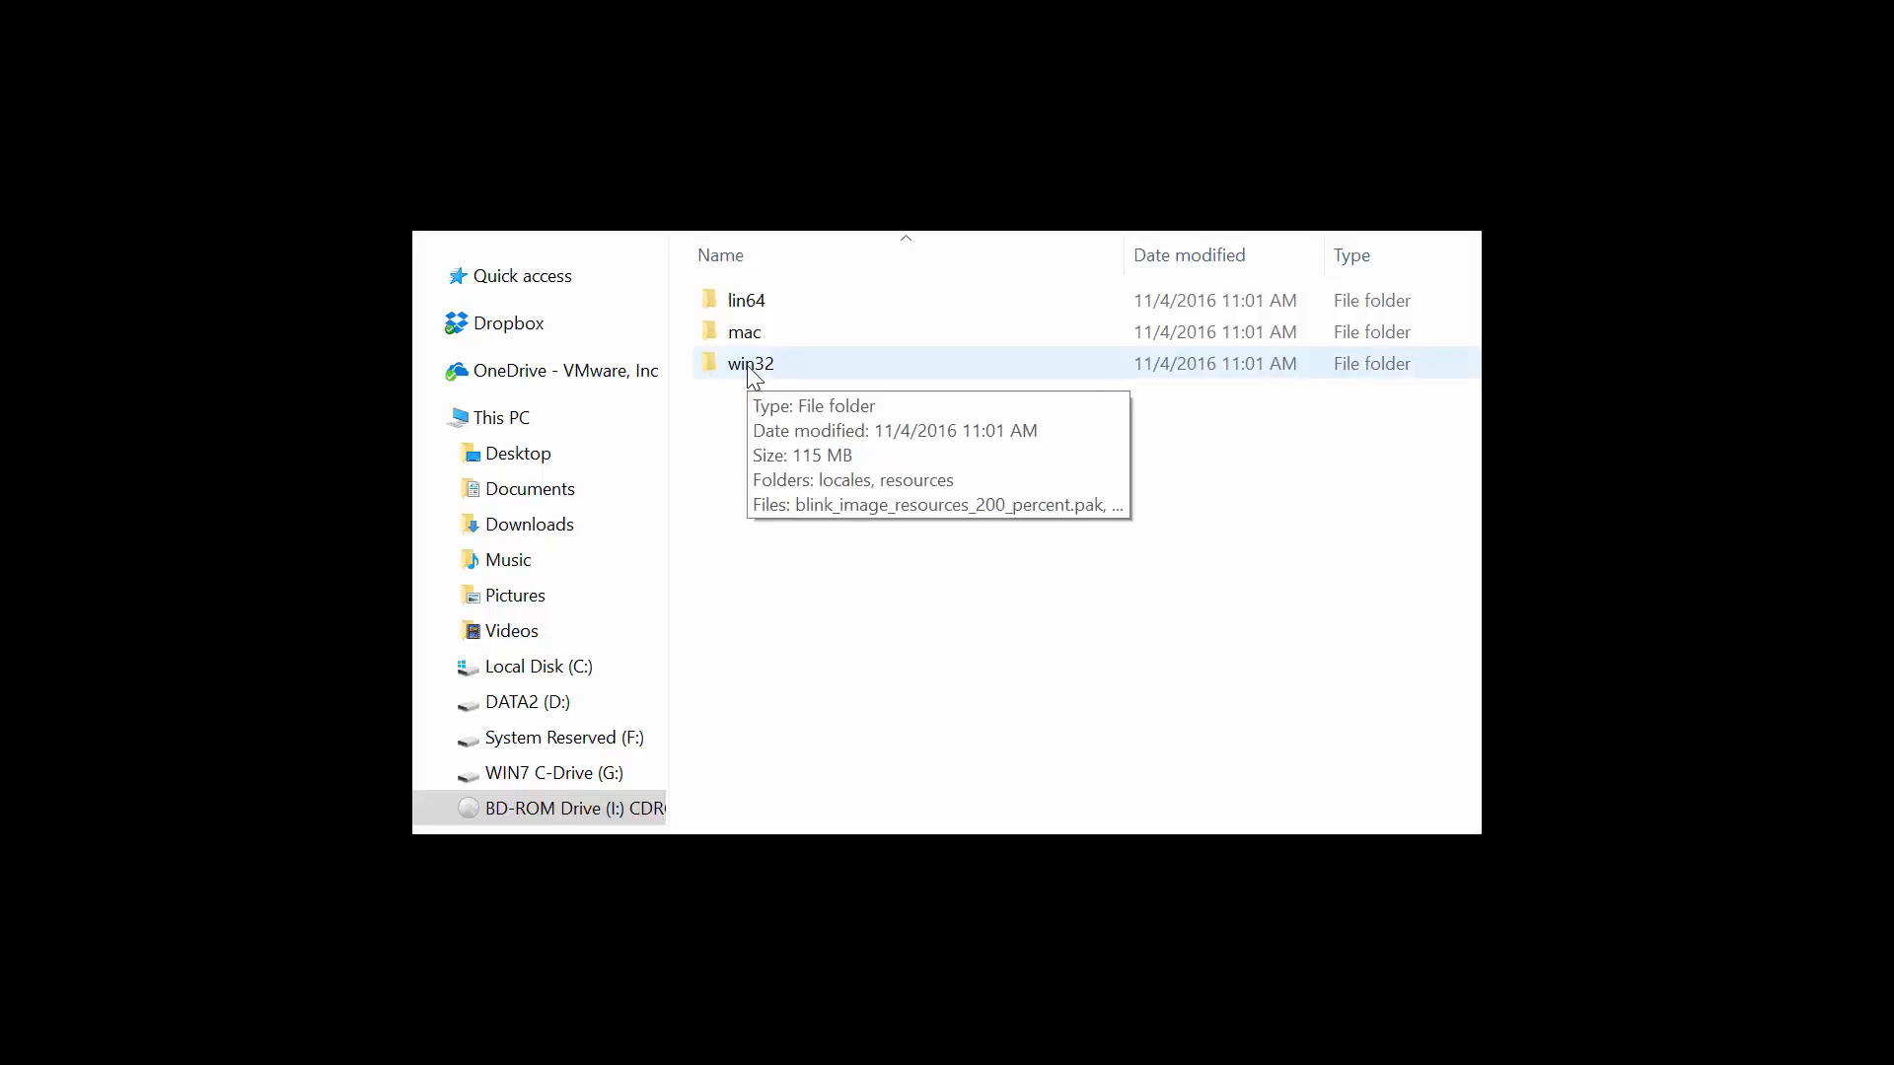
{"action": "double_click", "coordinate": [749, 367]}
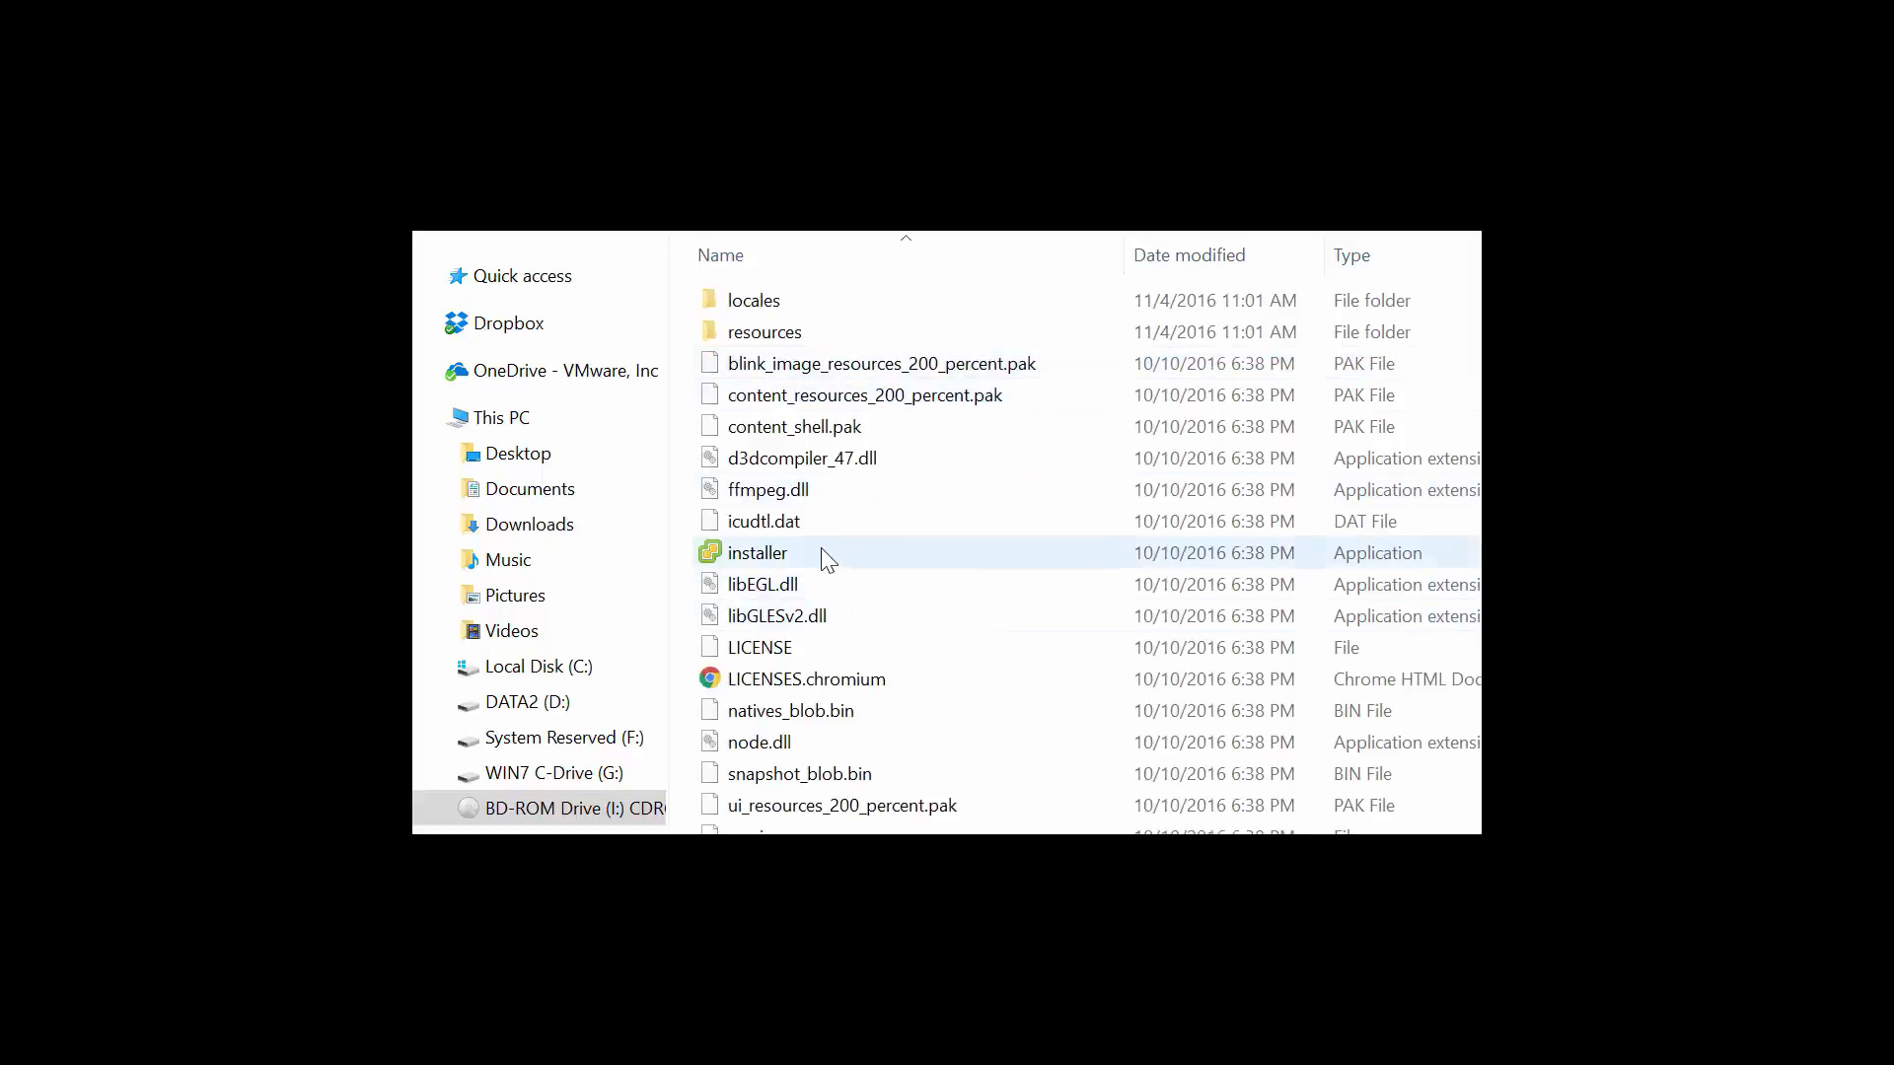
{"action": "left_click", "coordinate": [764, 560]}
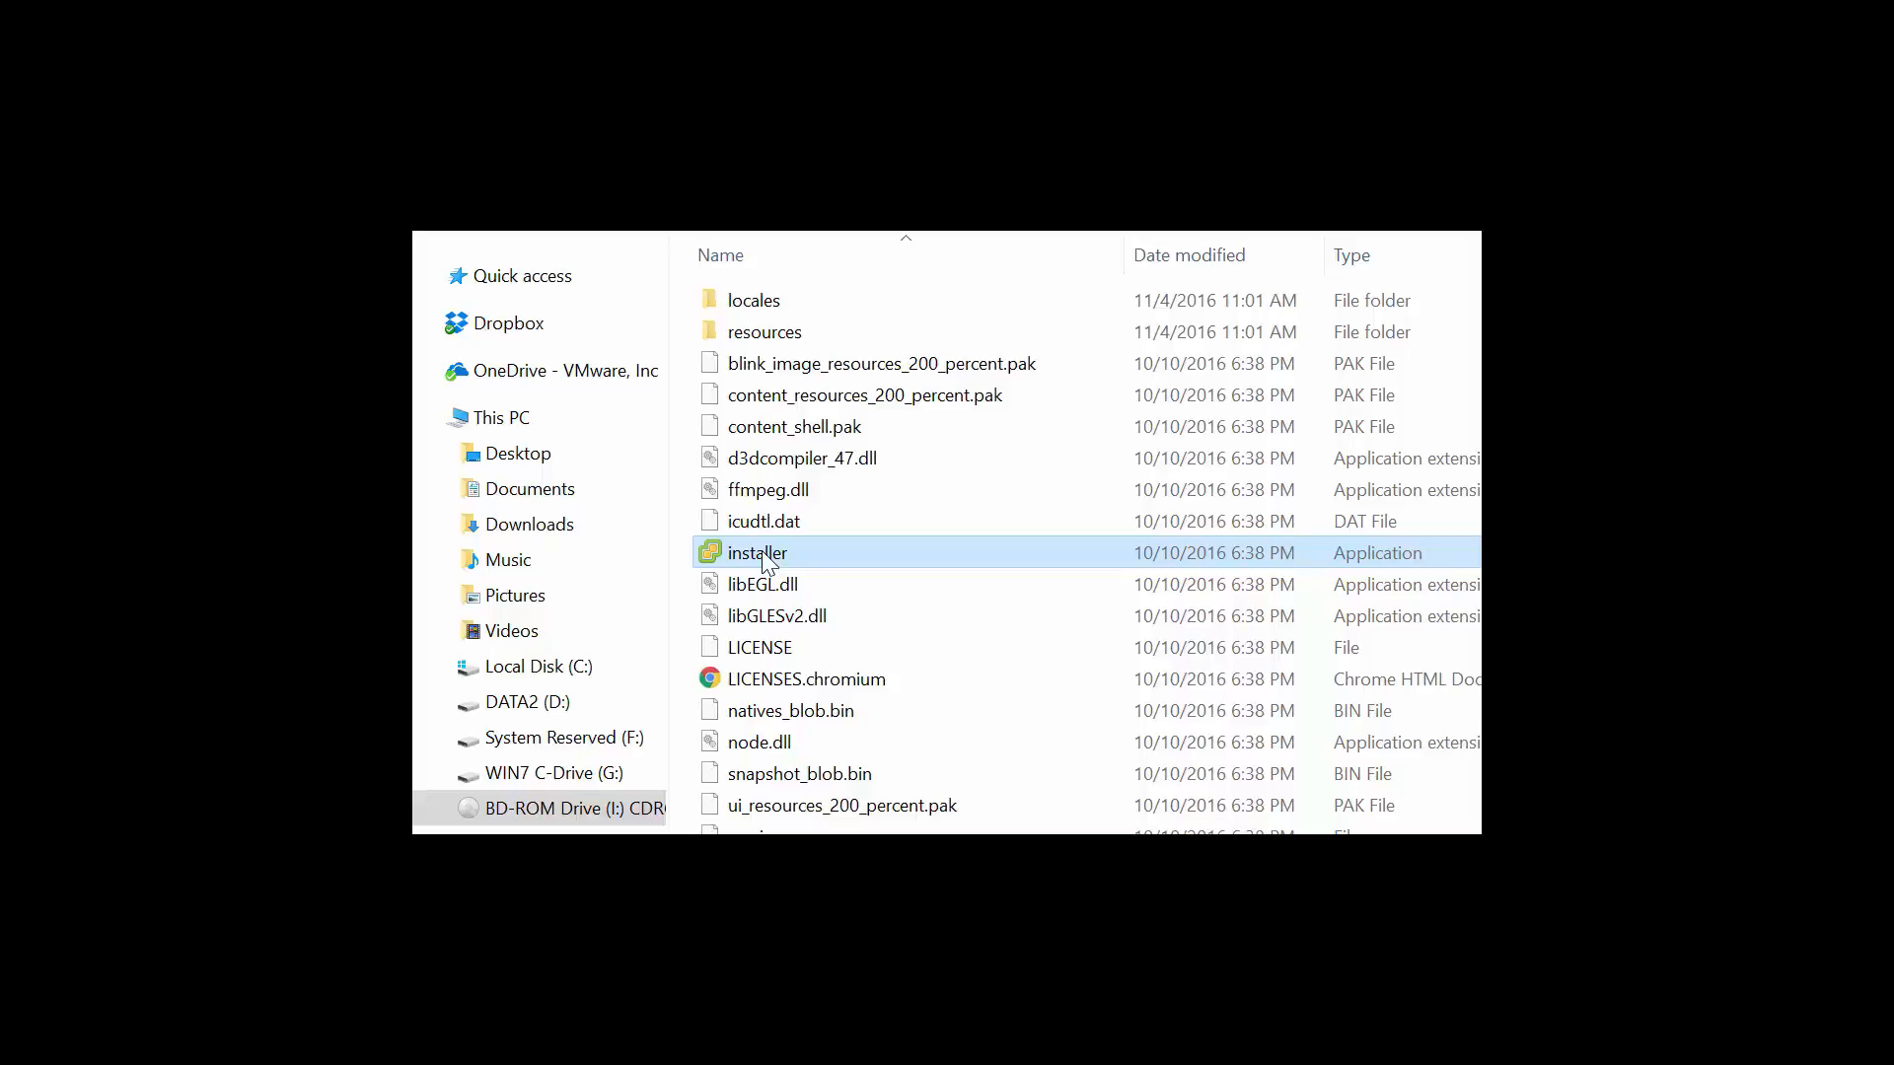
- Launch installer.exe to start the vCenter Server Appliance 6.5 Installer
{"action": "double_click", "coordinate": [762, 551]}
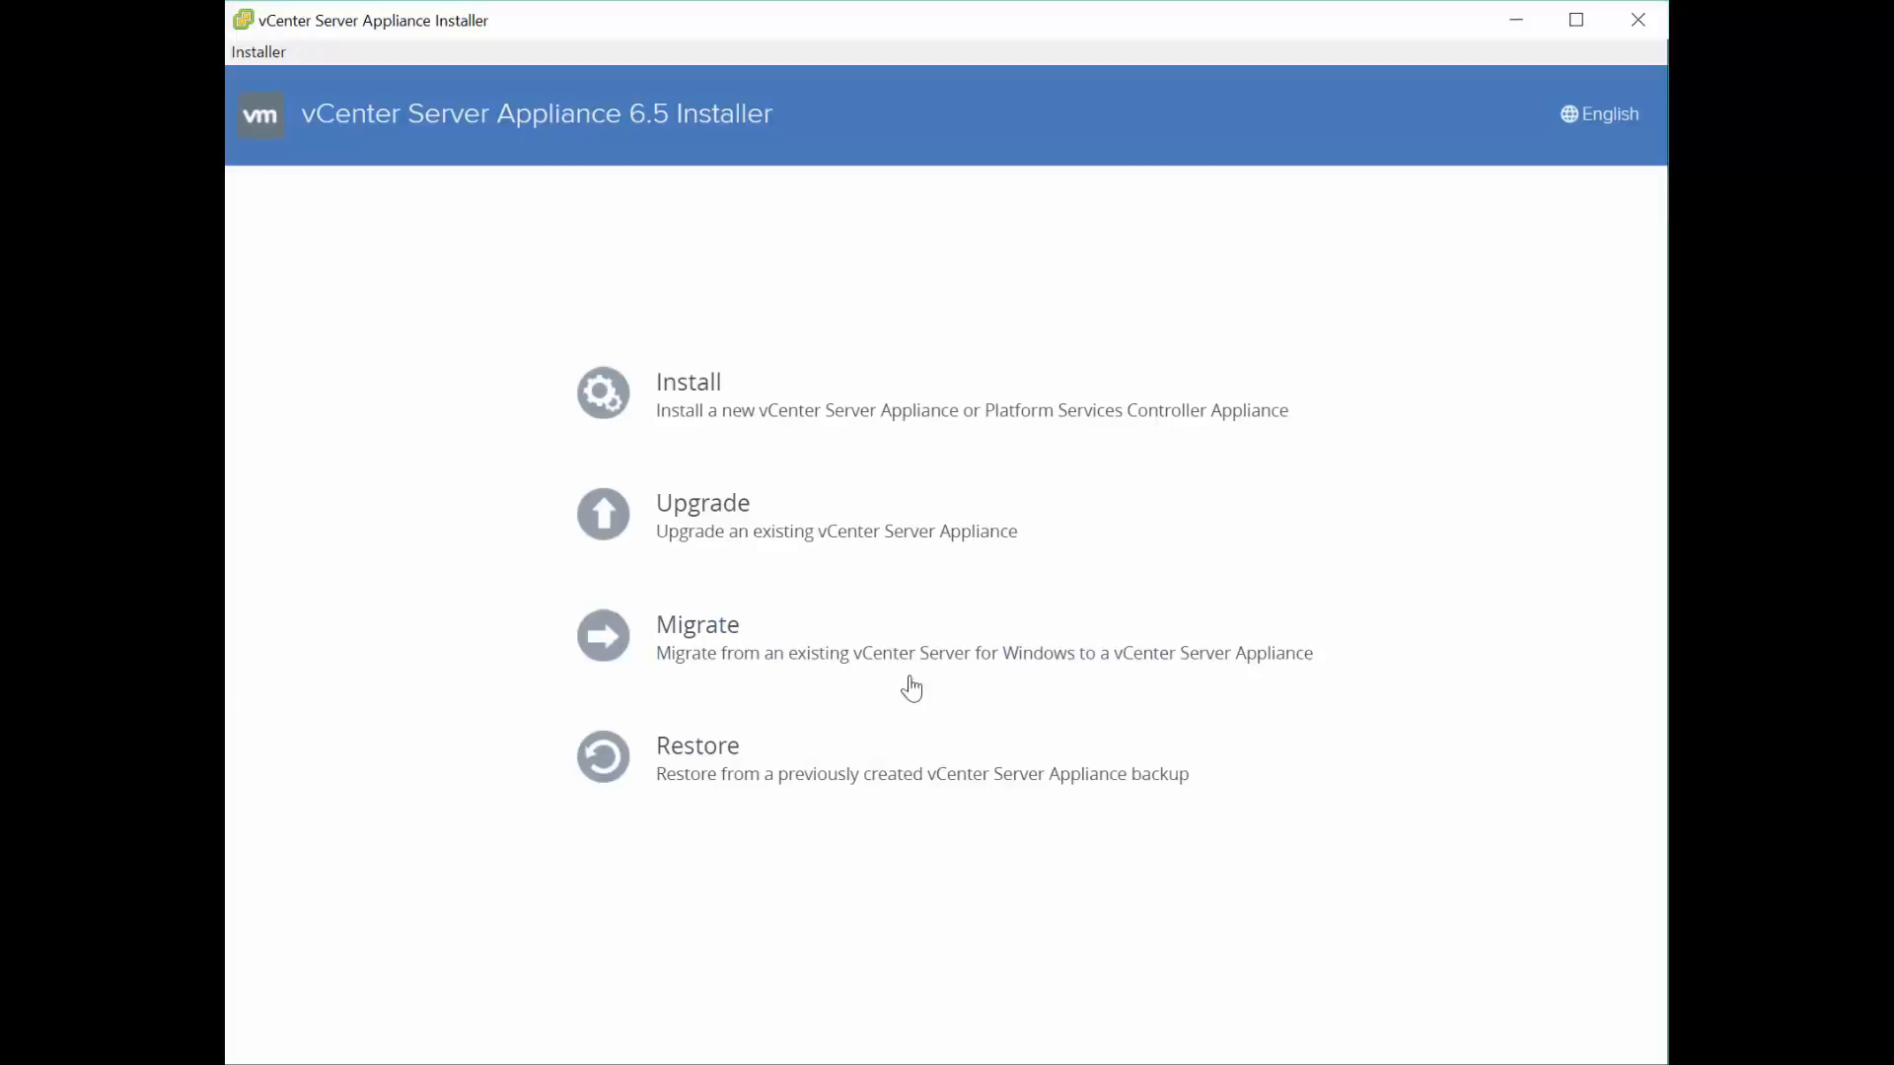
- Begin a new Install and accept the license agreement terms in the Stage 1 wizard
{"action": "left_click", "coordinate": [696, 405]}
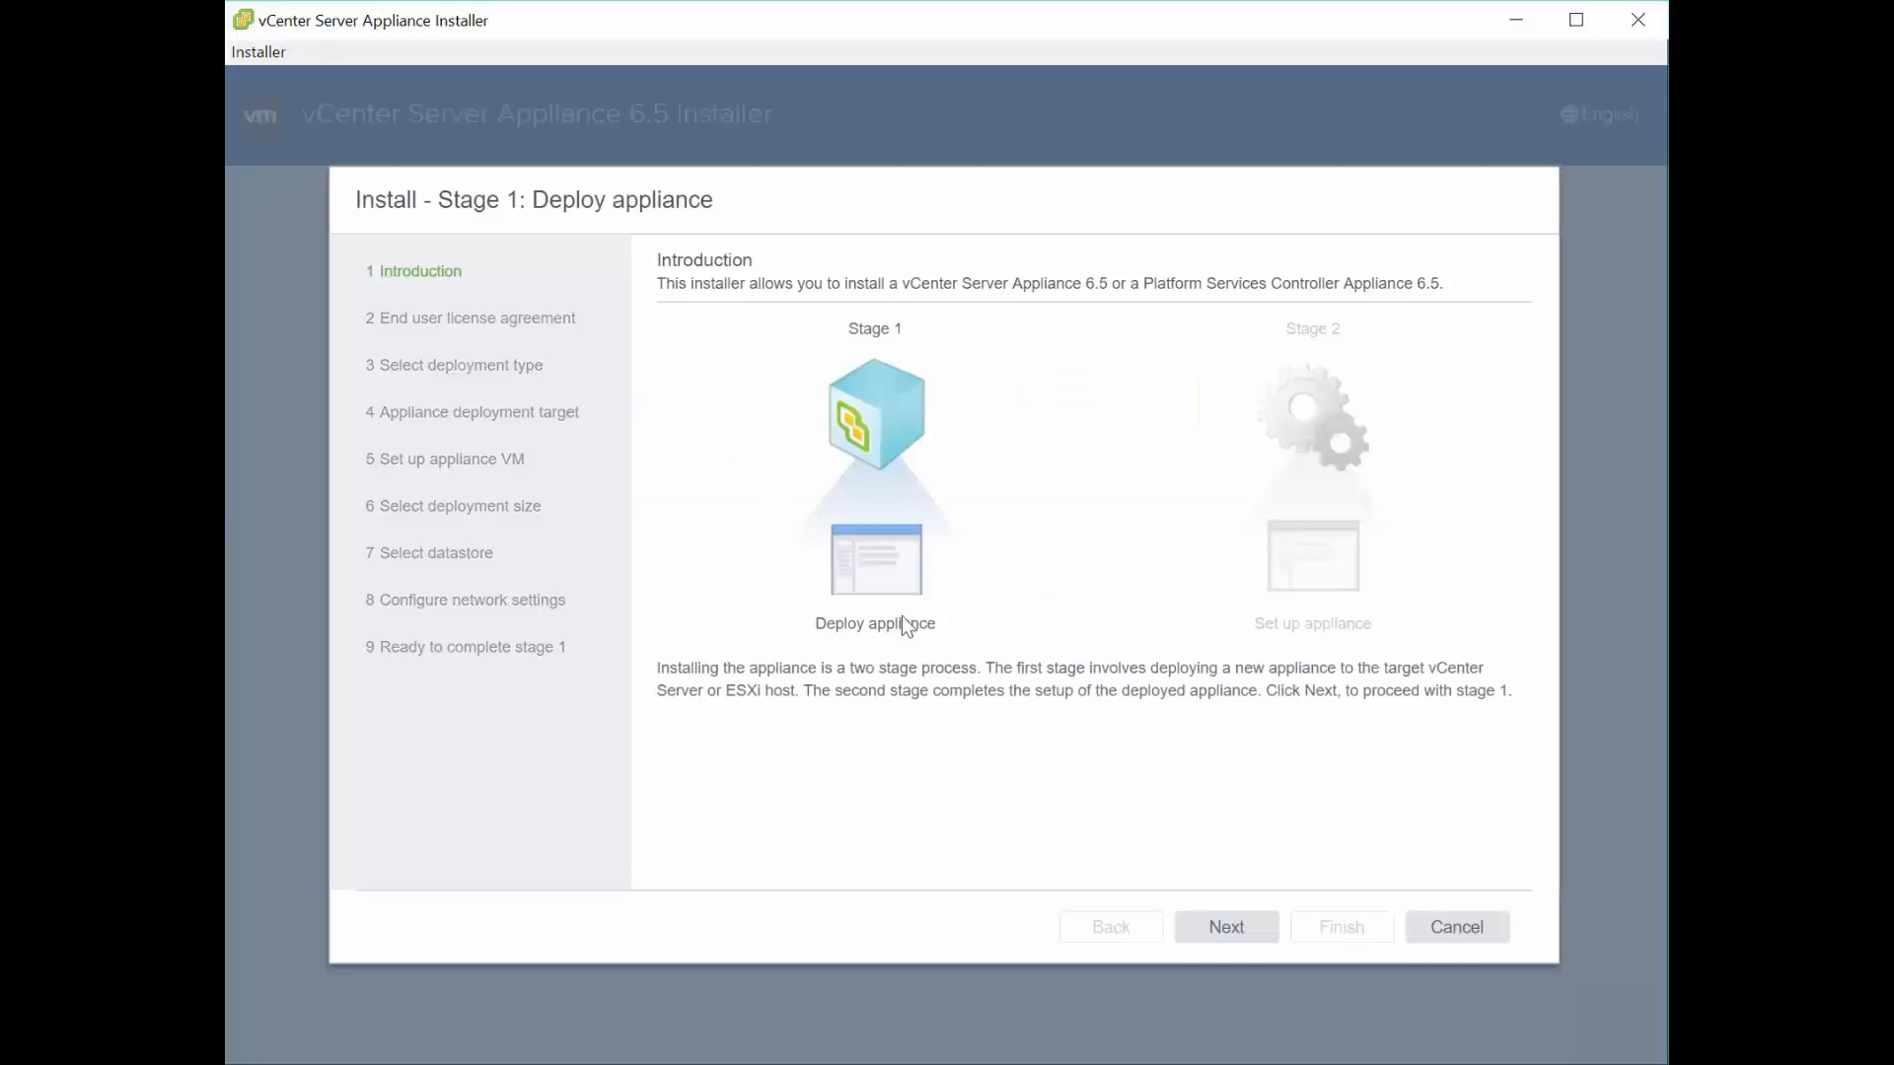
{"action": "left_click", "coordinate": [1234, 937]}
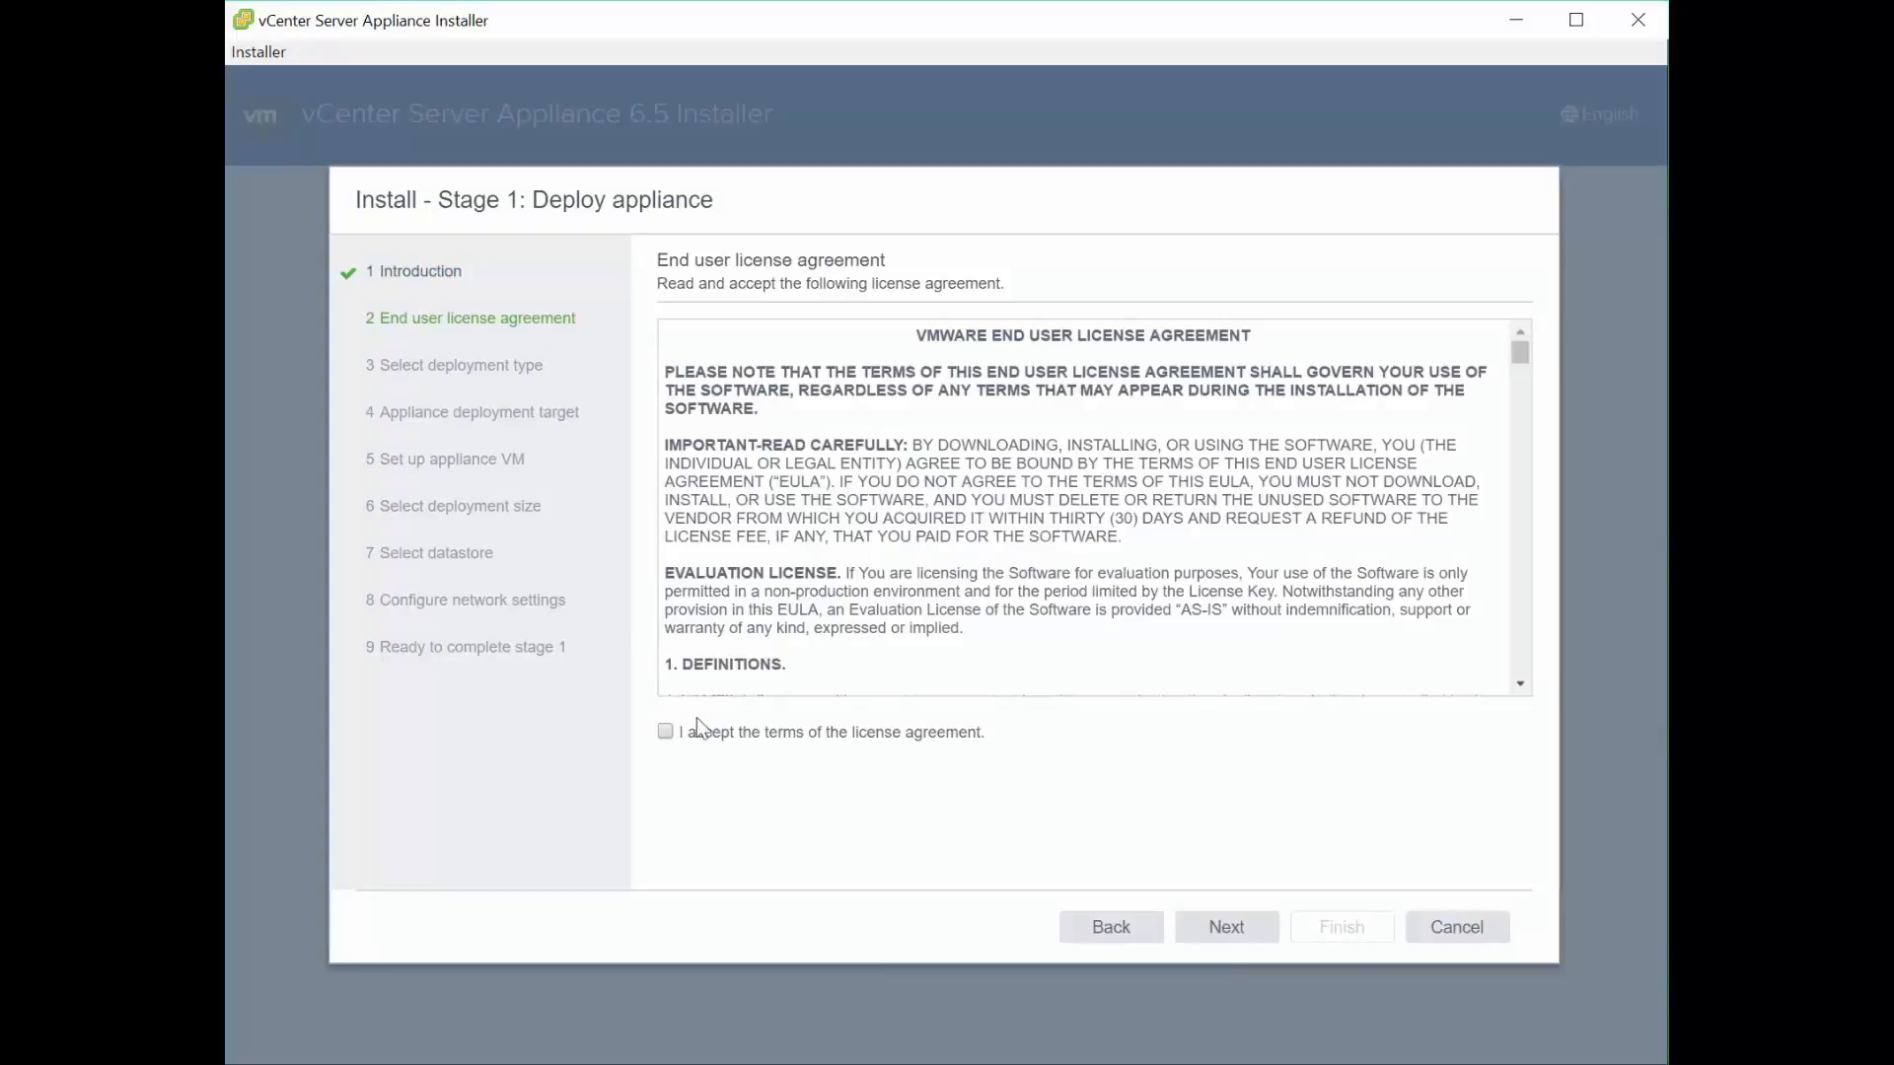
{"action": "left_click", "coordinate": [664, 732]}
{"action": "left_click", "coordinate": [1227, 932]}
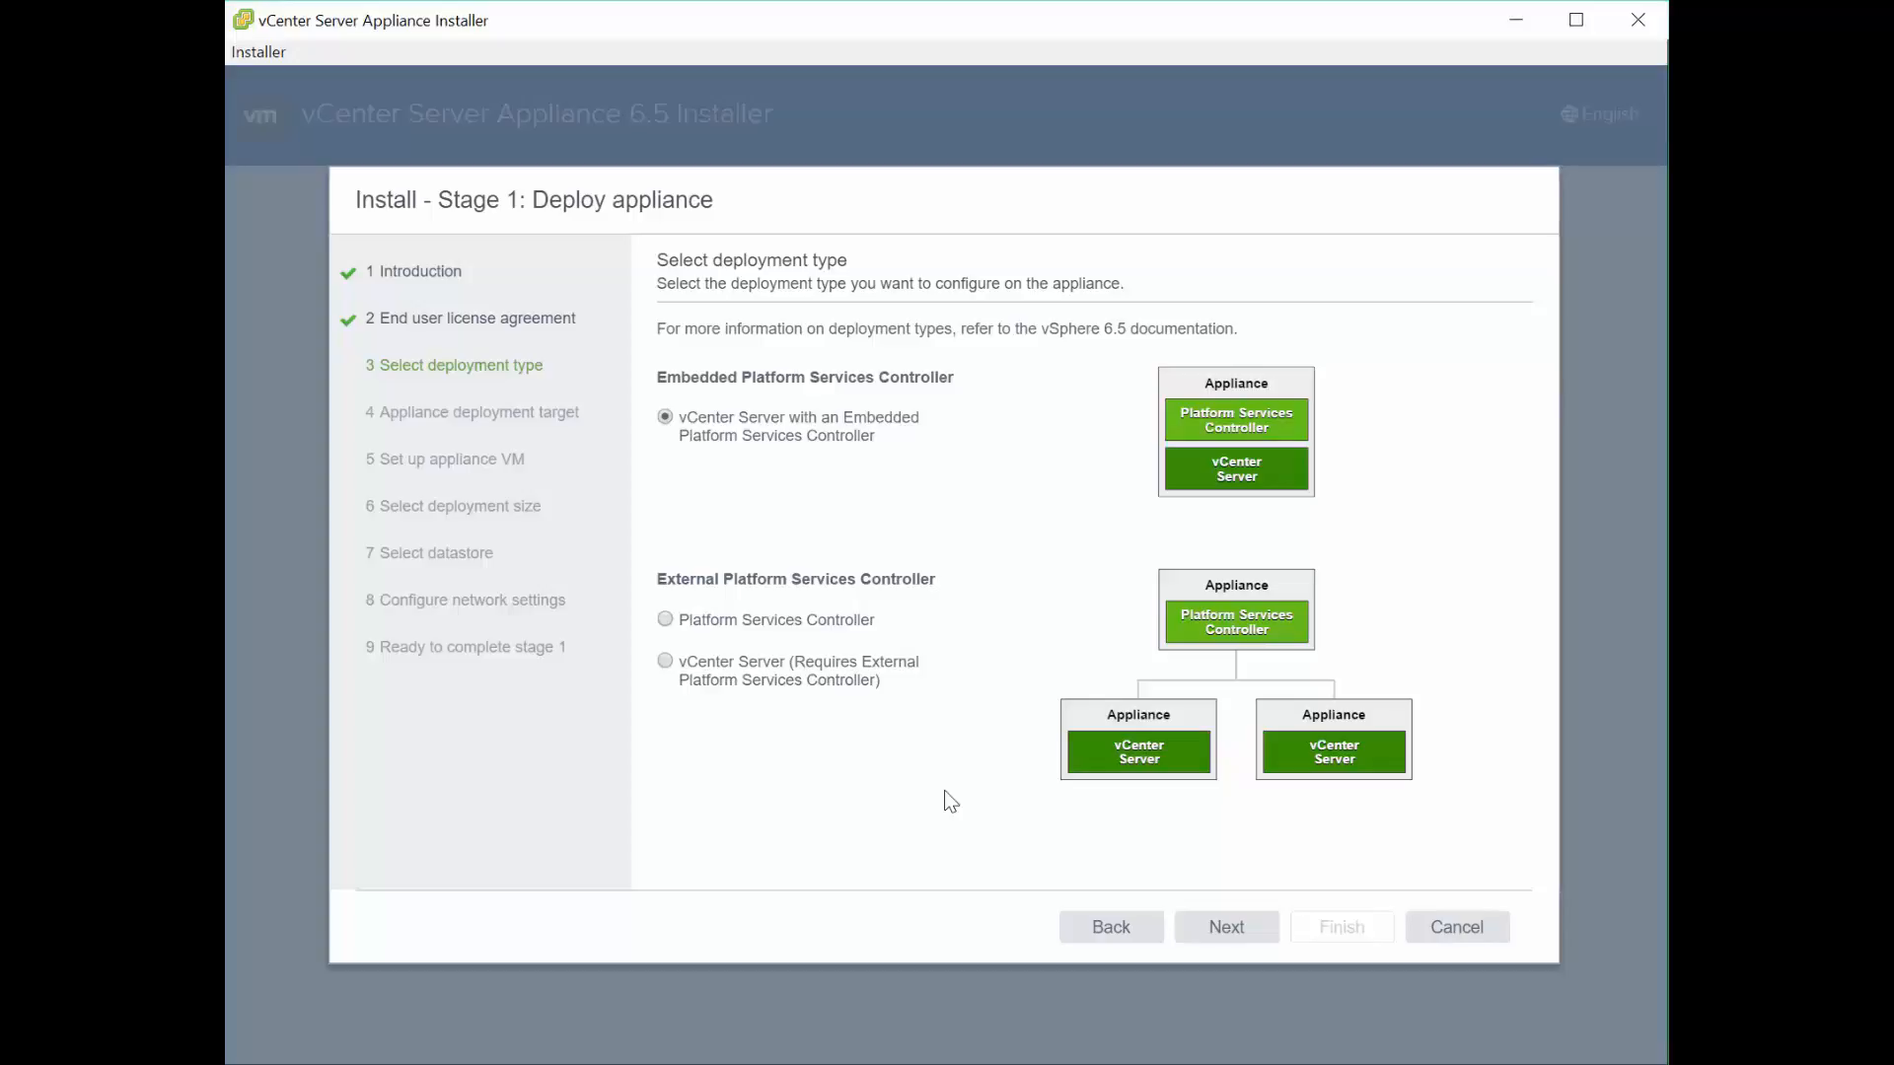
- Keep 'vCenter Server with an Embedded Platform Services Controller' as the deployment type and continue
{"action": "left_click", "coordinate": [1220, 928]}
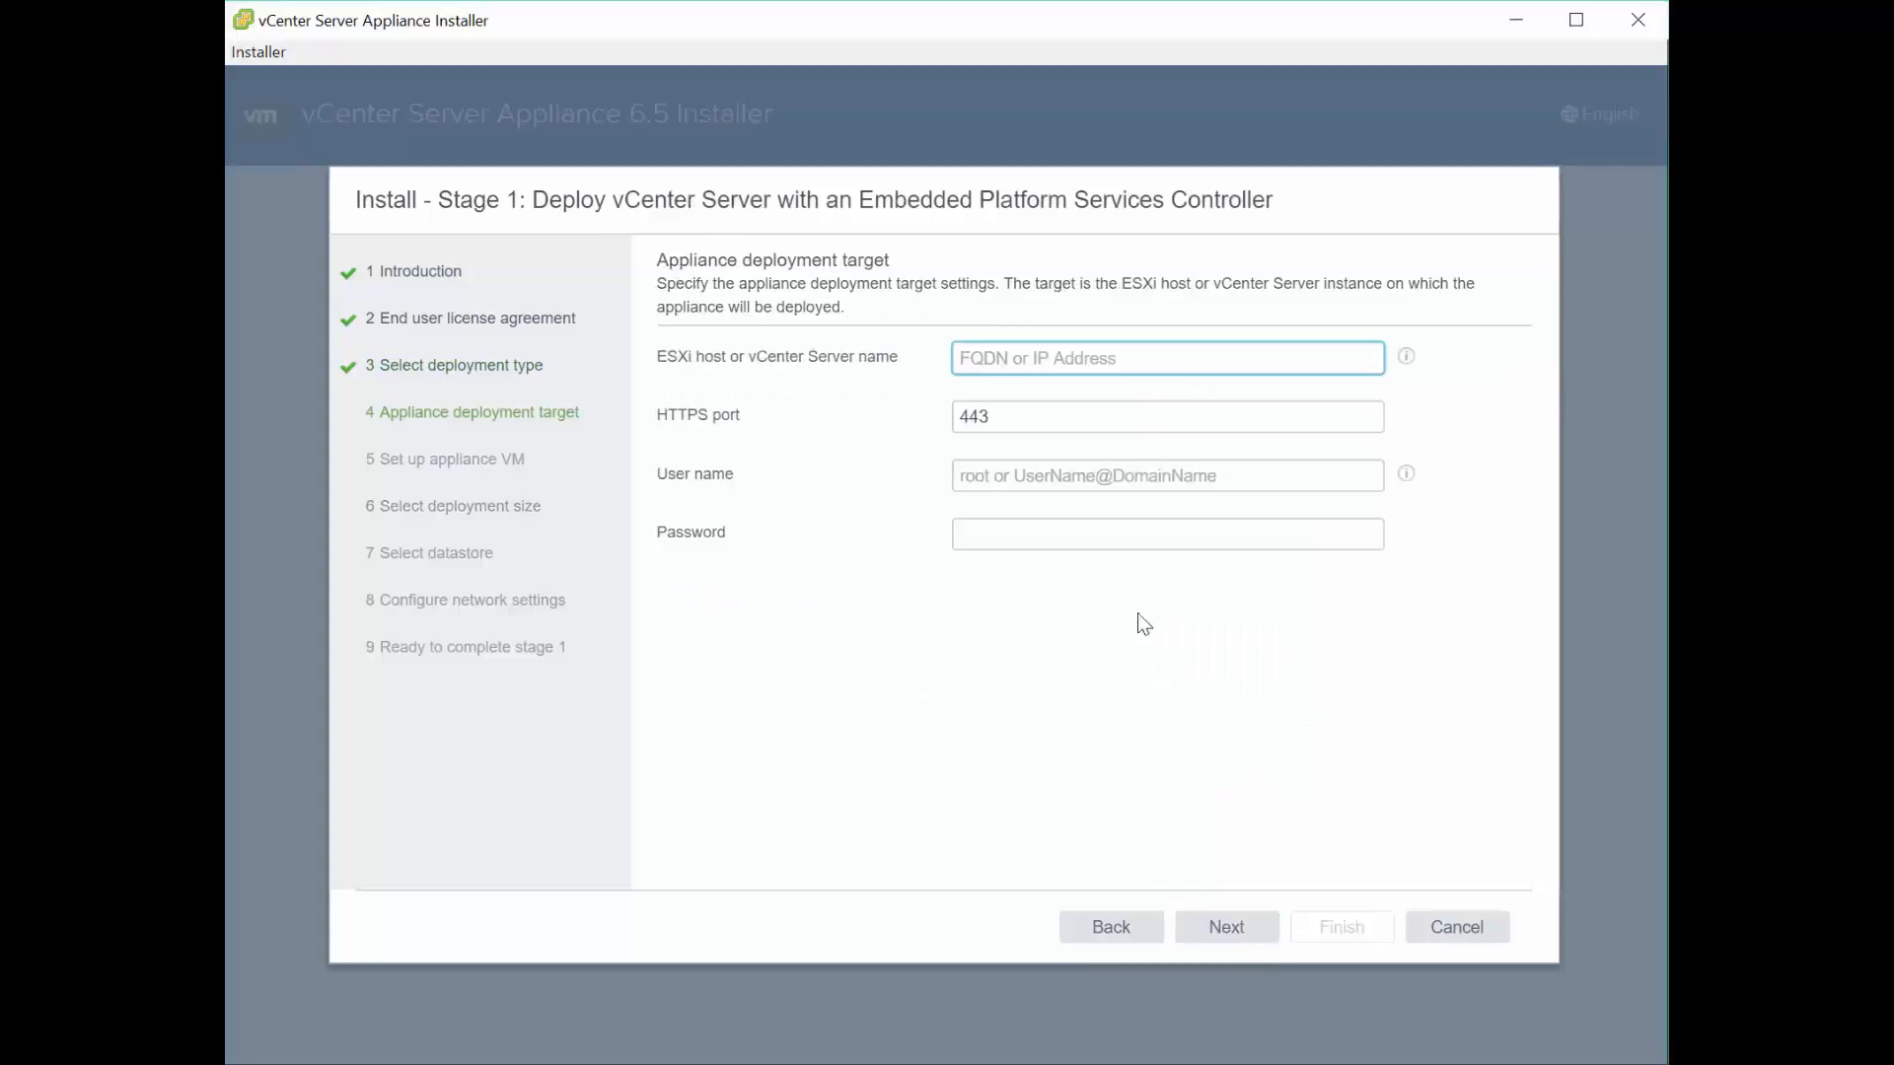
- Target ESXi host 192.168.1.180 on port 443 as root with its password, accepting the certificate
{"action": "left_click", "coordinate": [1084, 359]}
{"action": "type", "text": "192.168.1."}
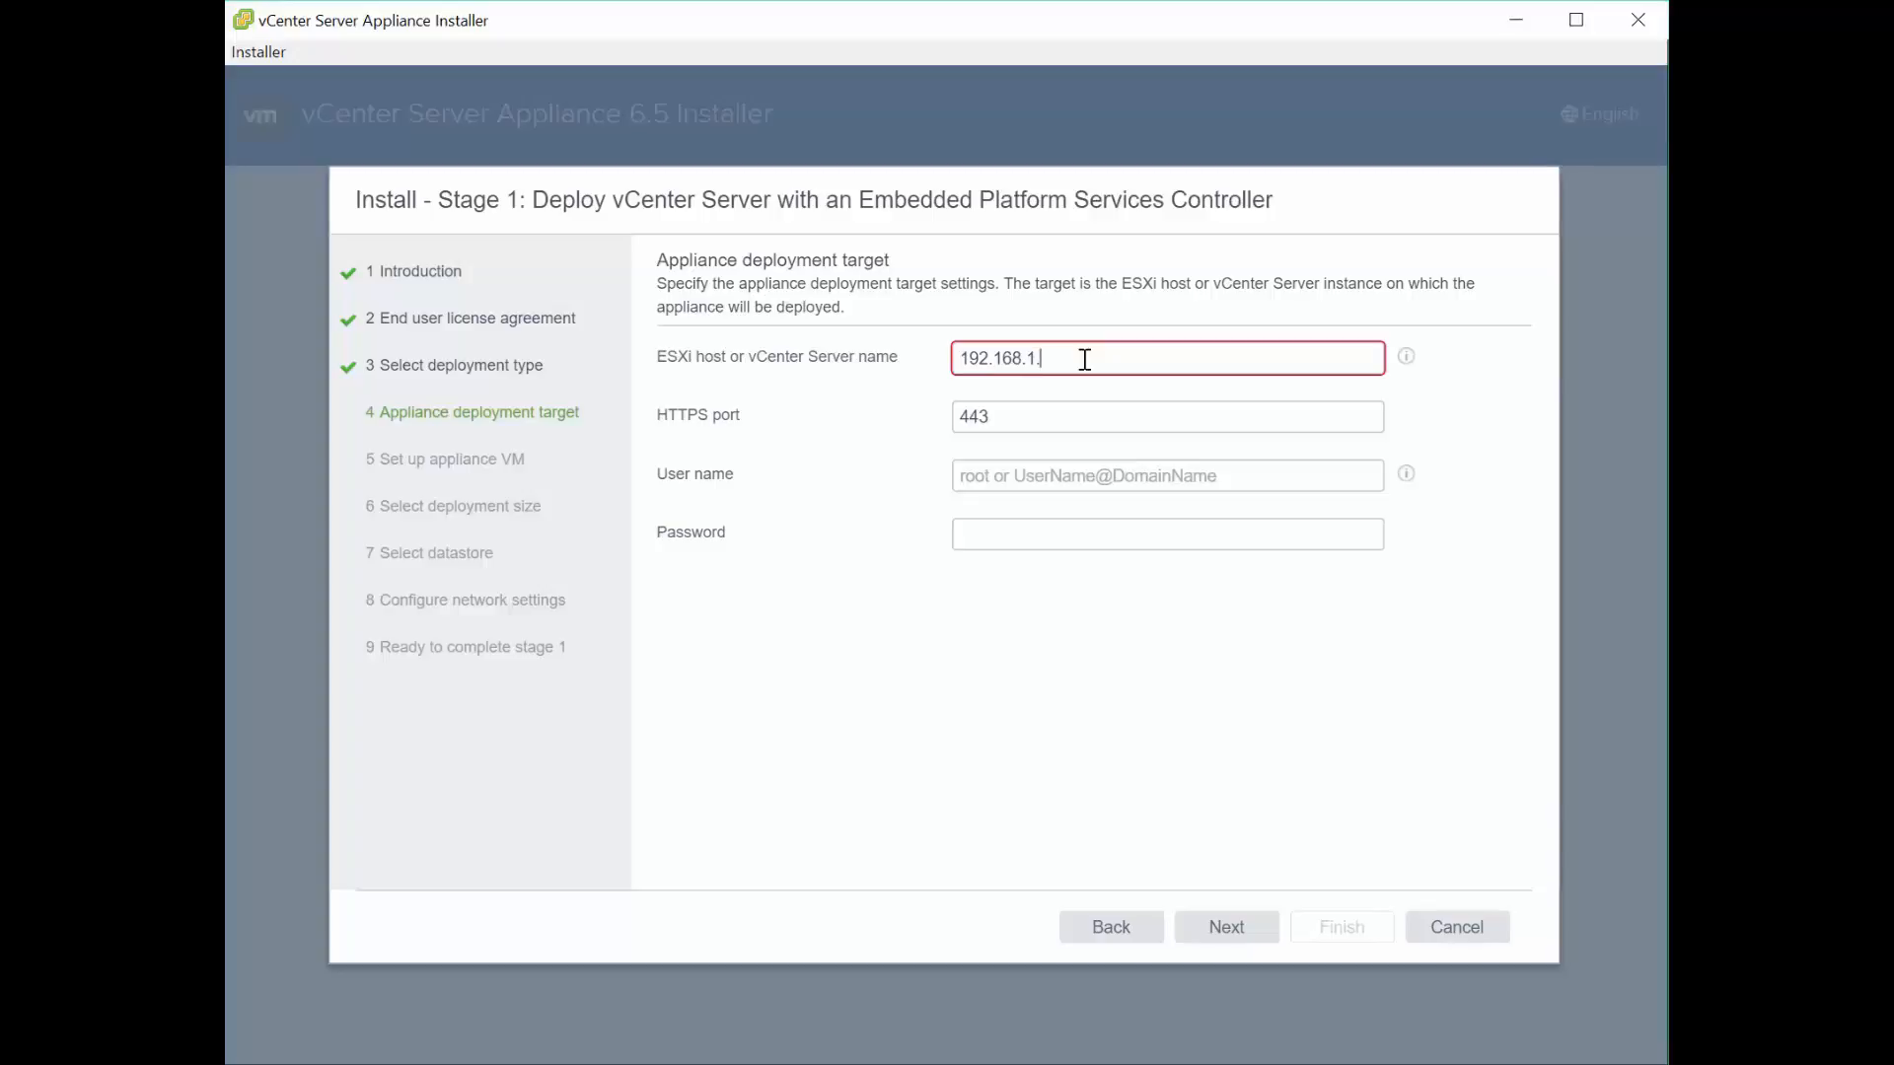
{"action": "type", "text": "180"}
{"action": "key", "text": "Tab"}
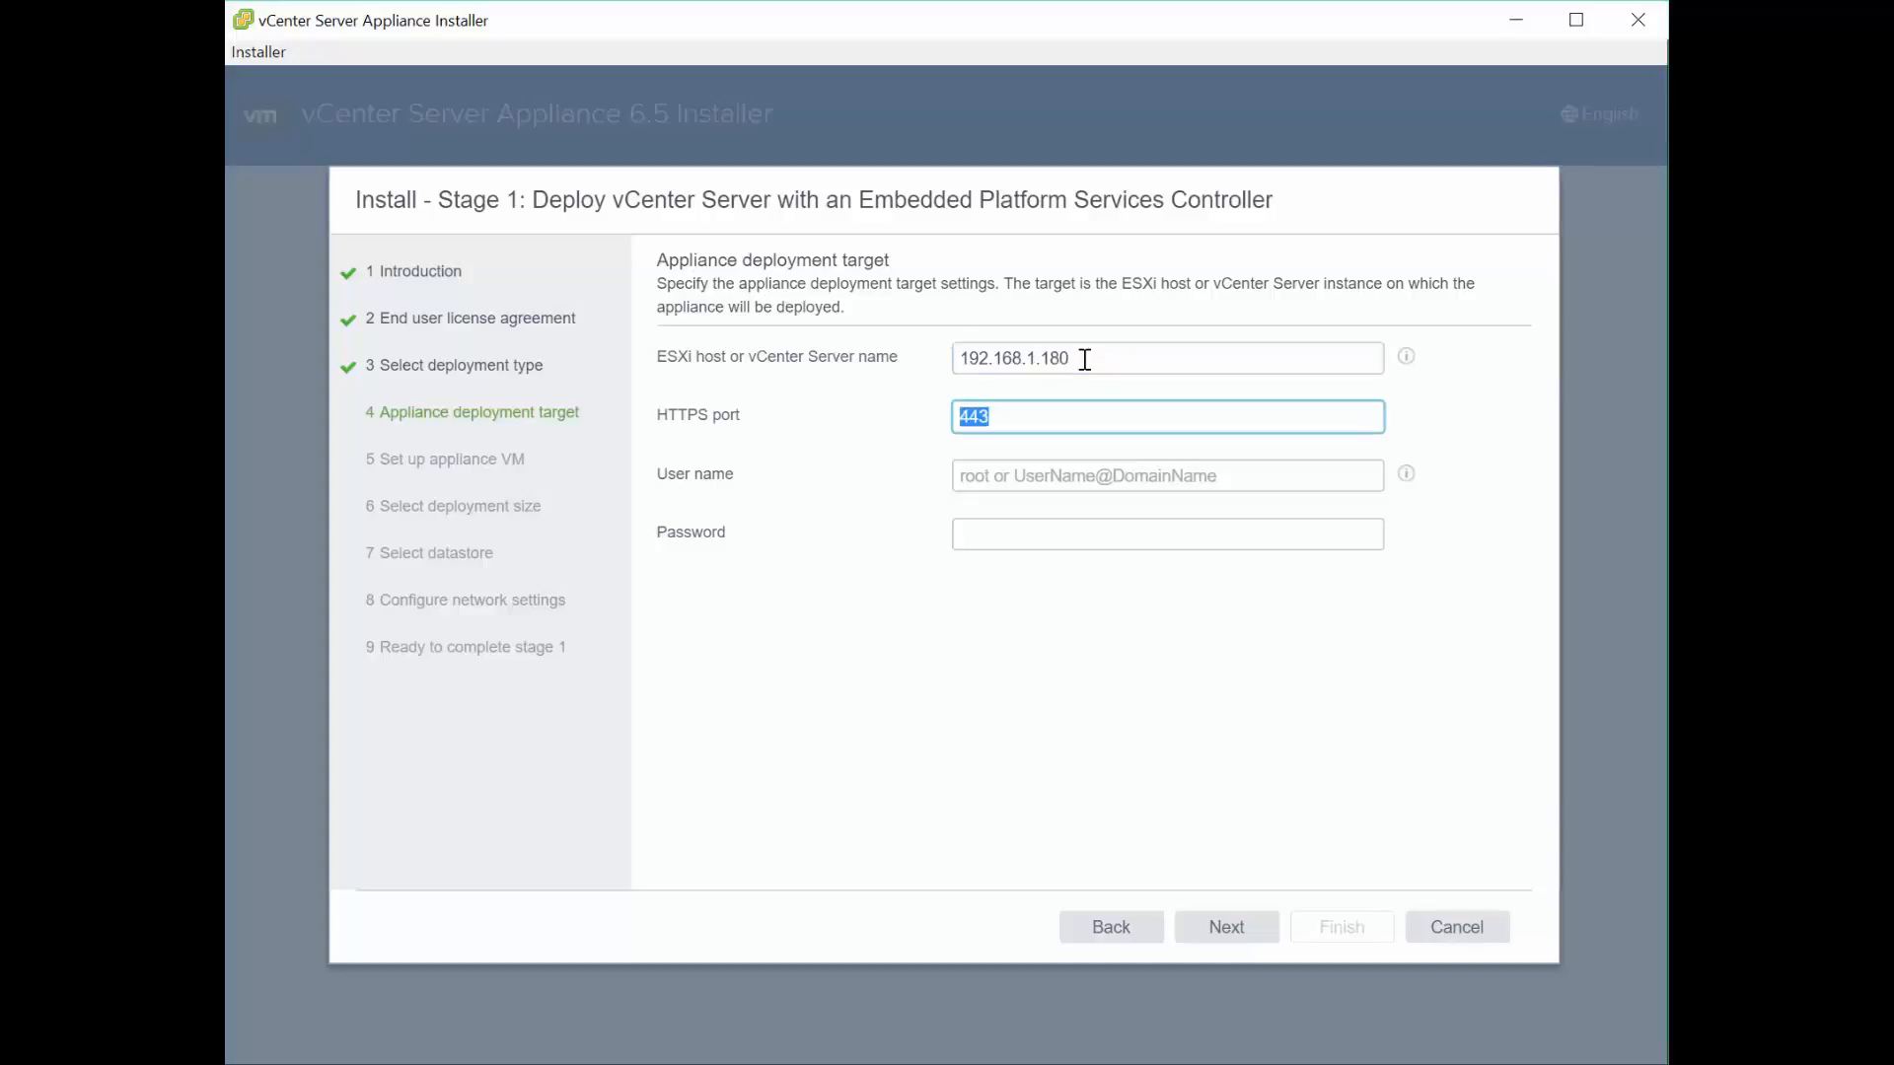
{"action": "key", "text": "Tab"}
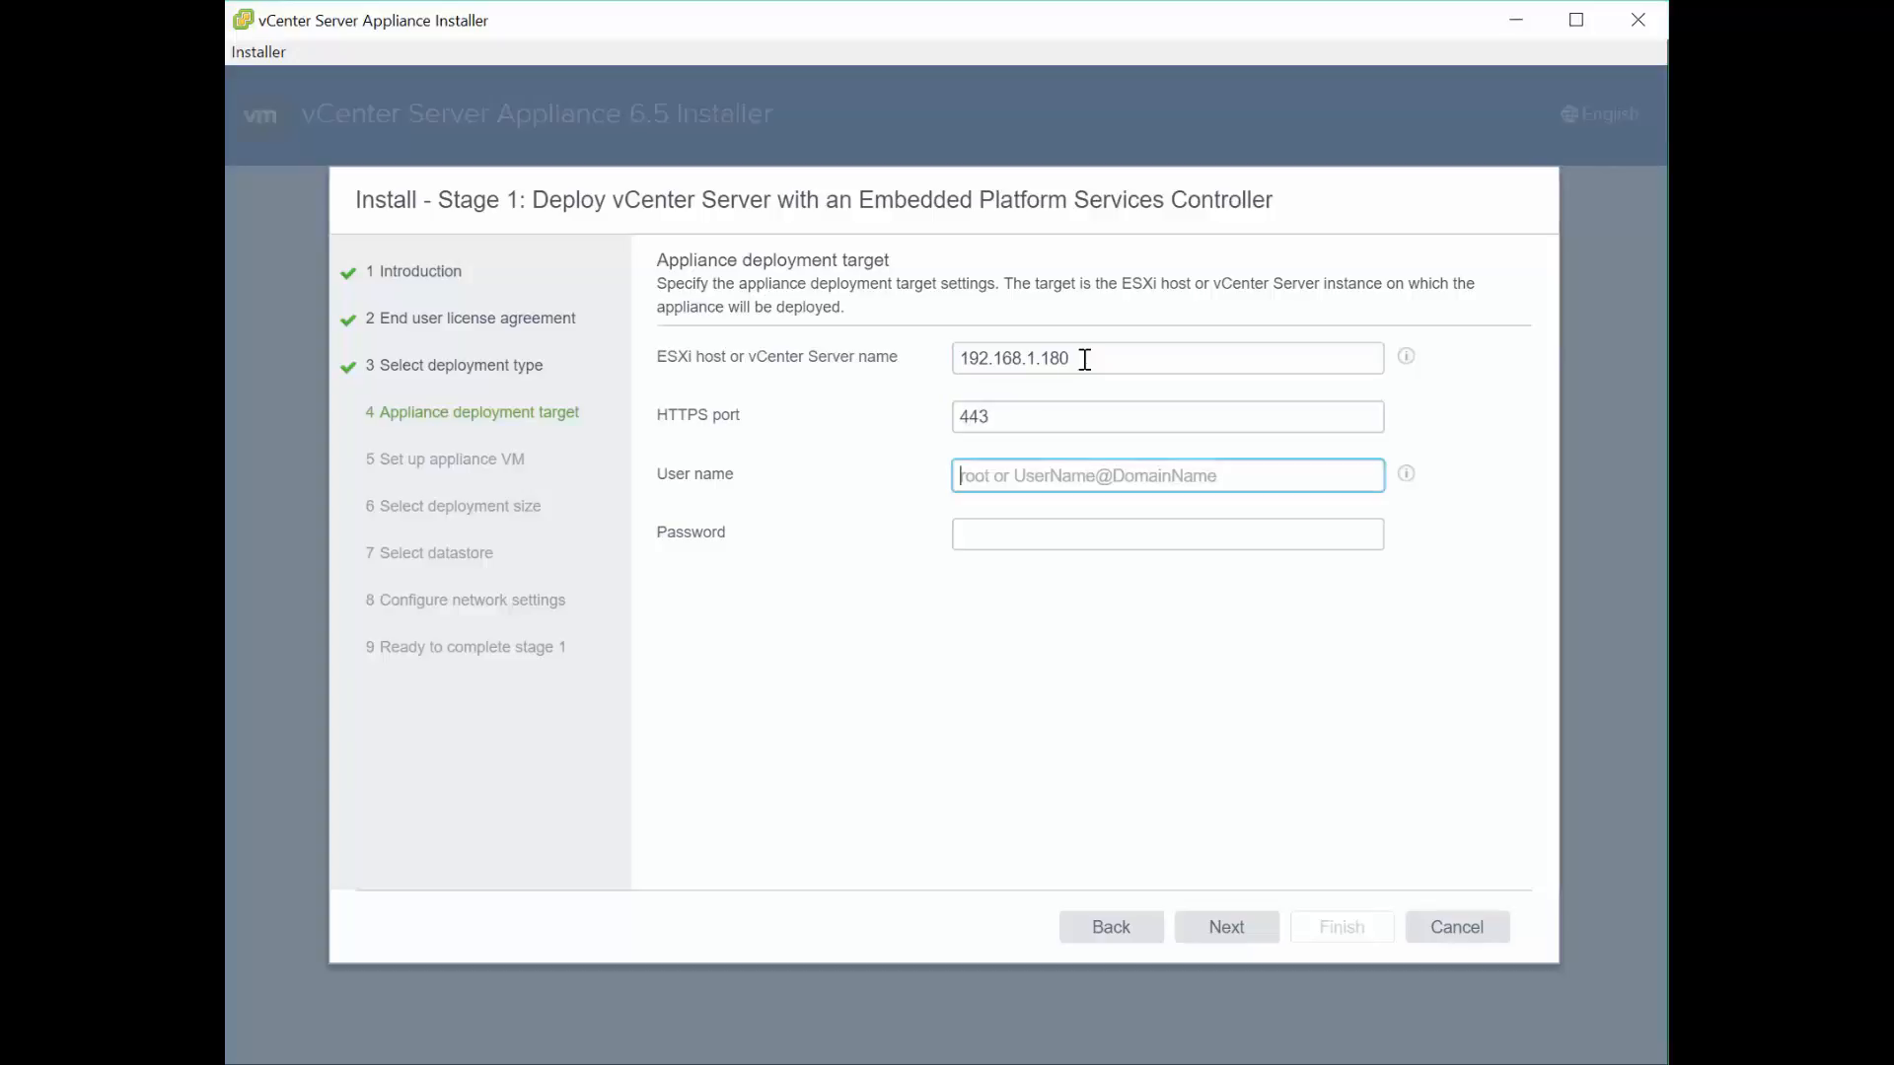
{"action": "type", "text": "root"}
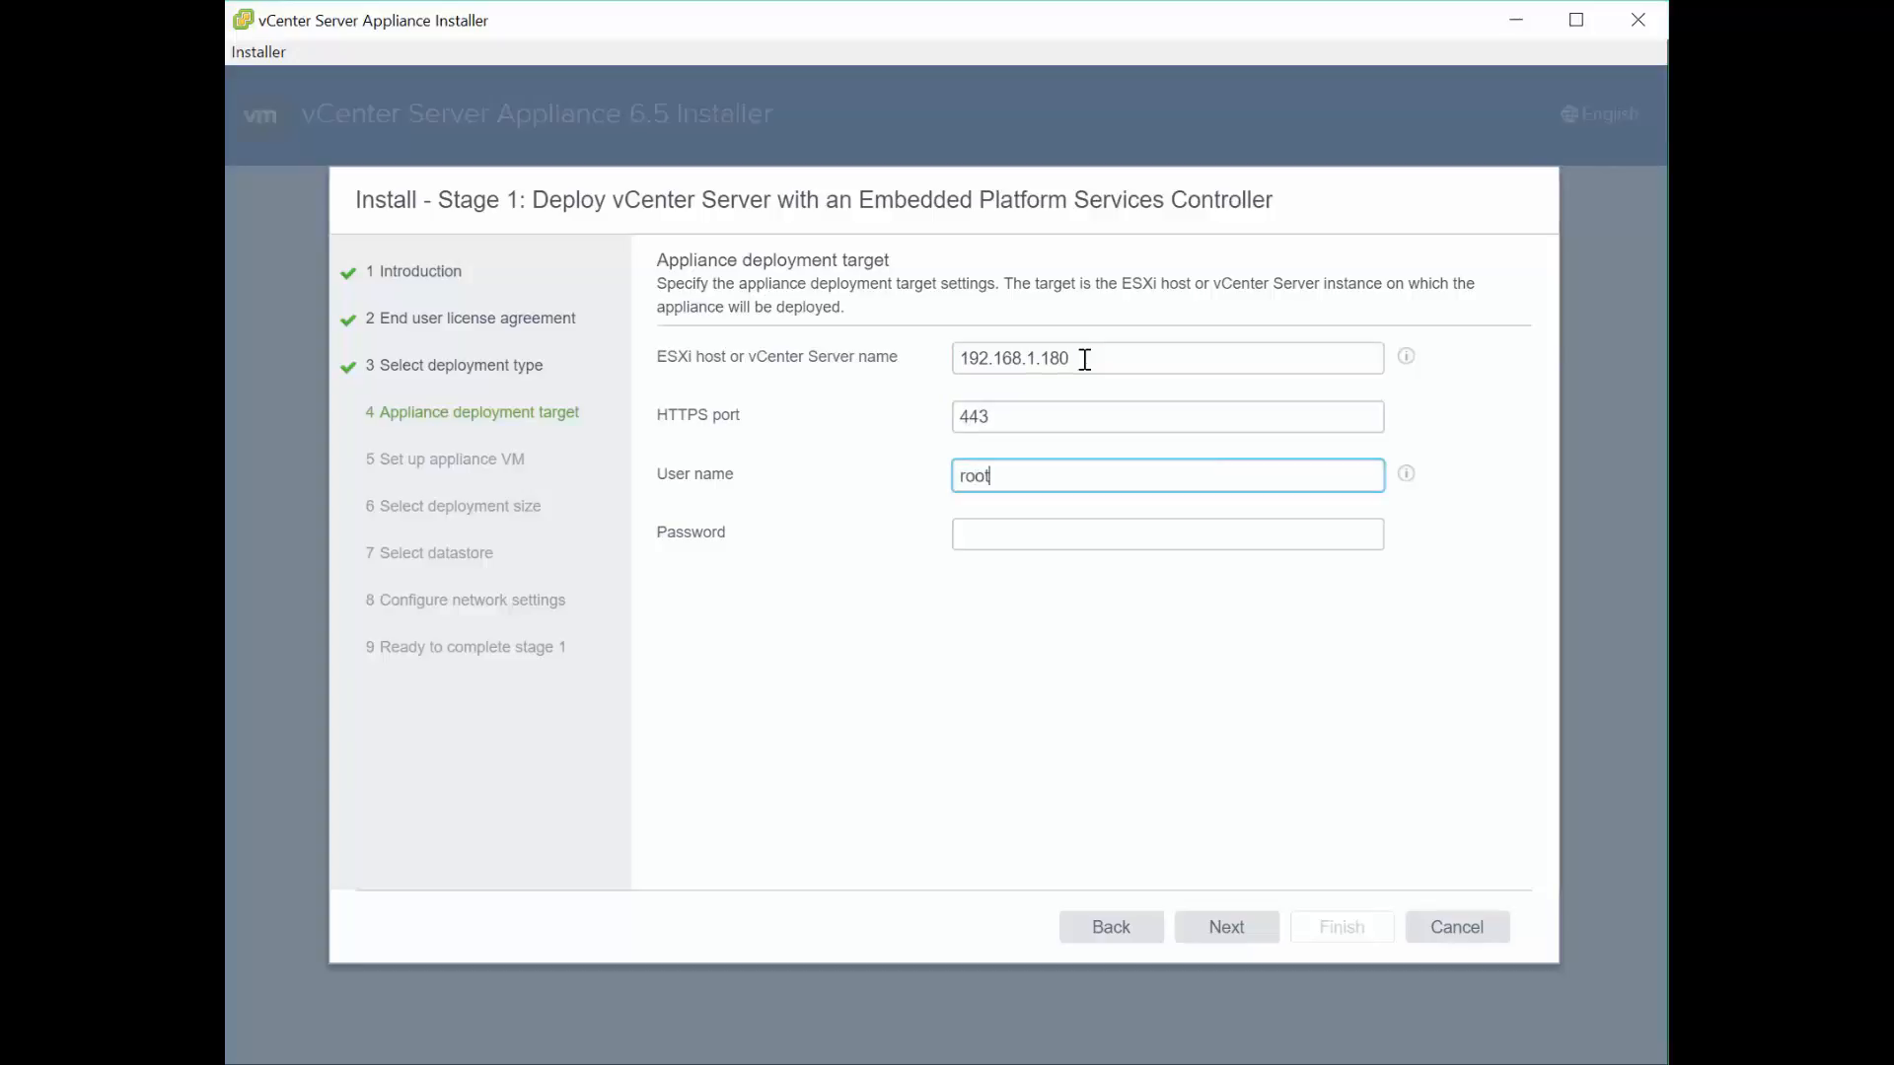
{"action": "key", "text": "Tab"}
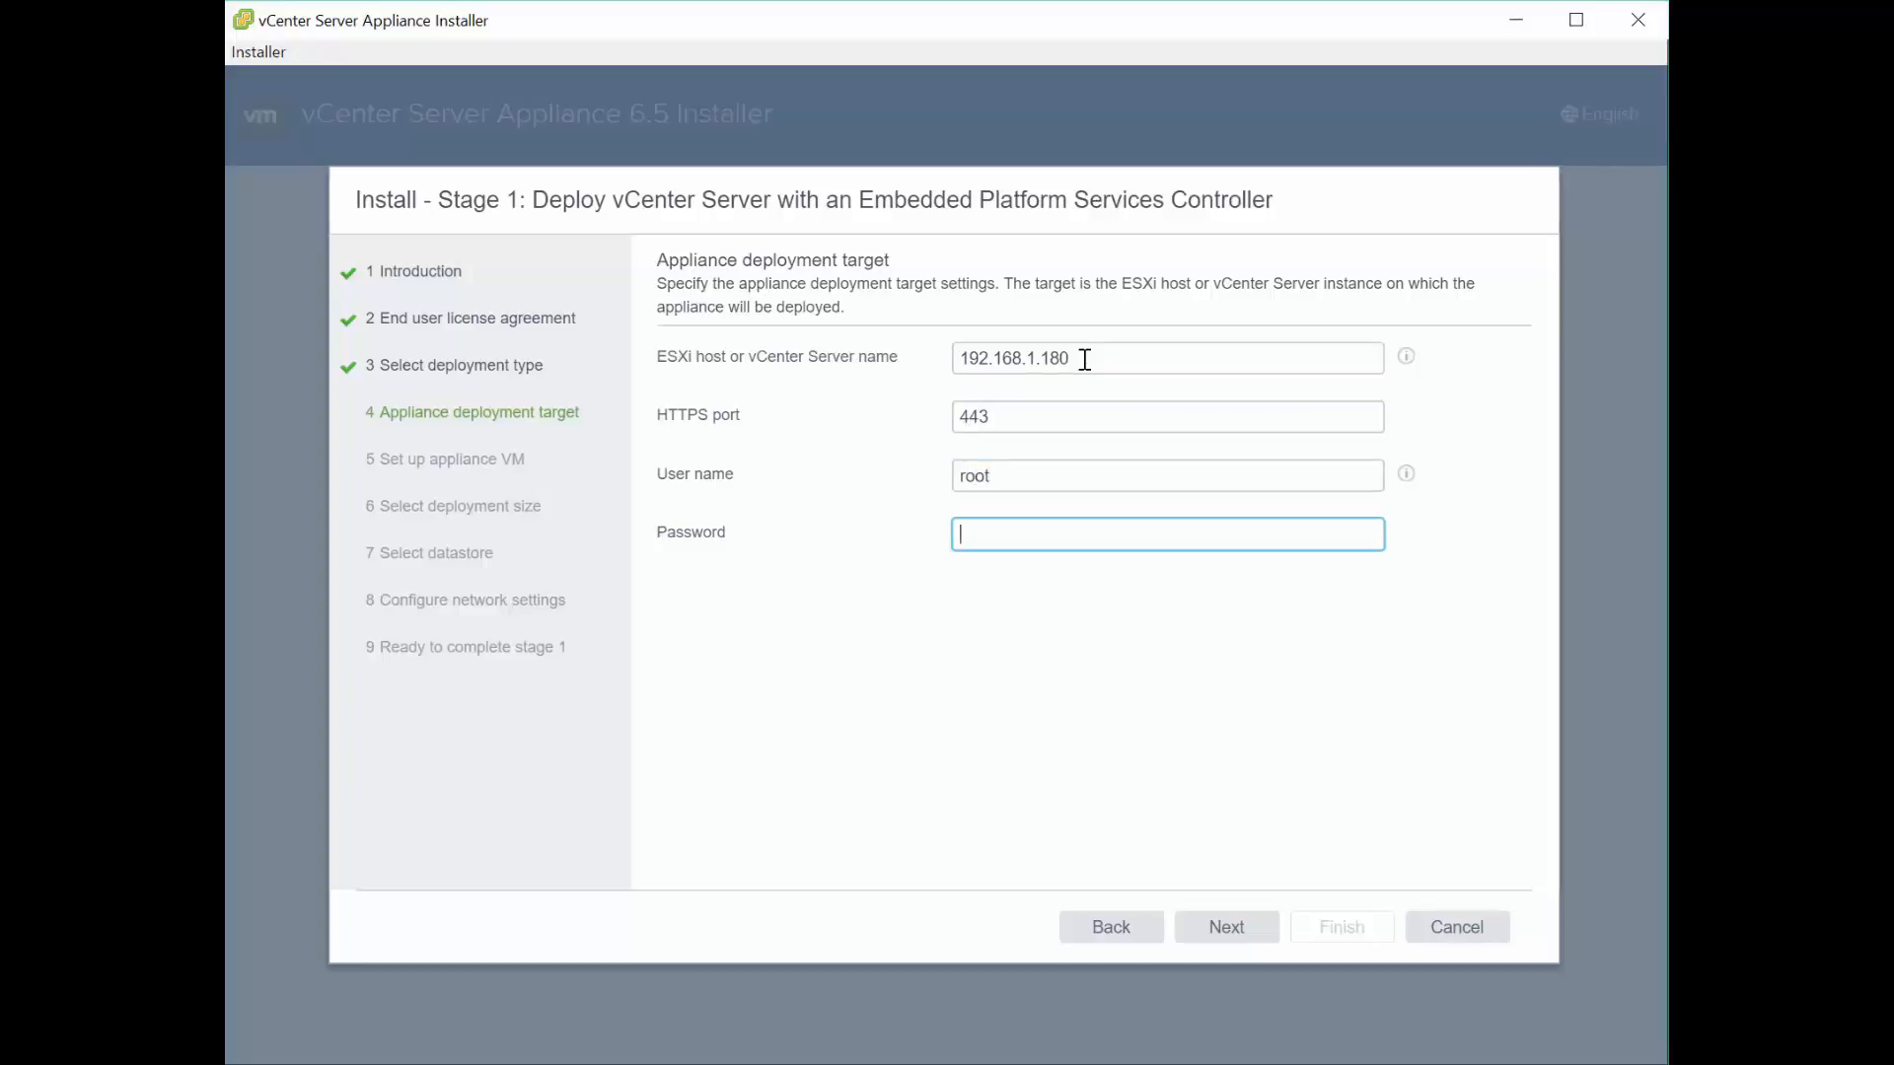
{"action": "type", "text": "VMware123!"}
{"action": "left_click", "coordinate": [1236, 938]}
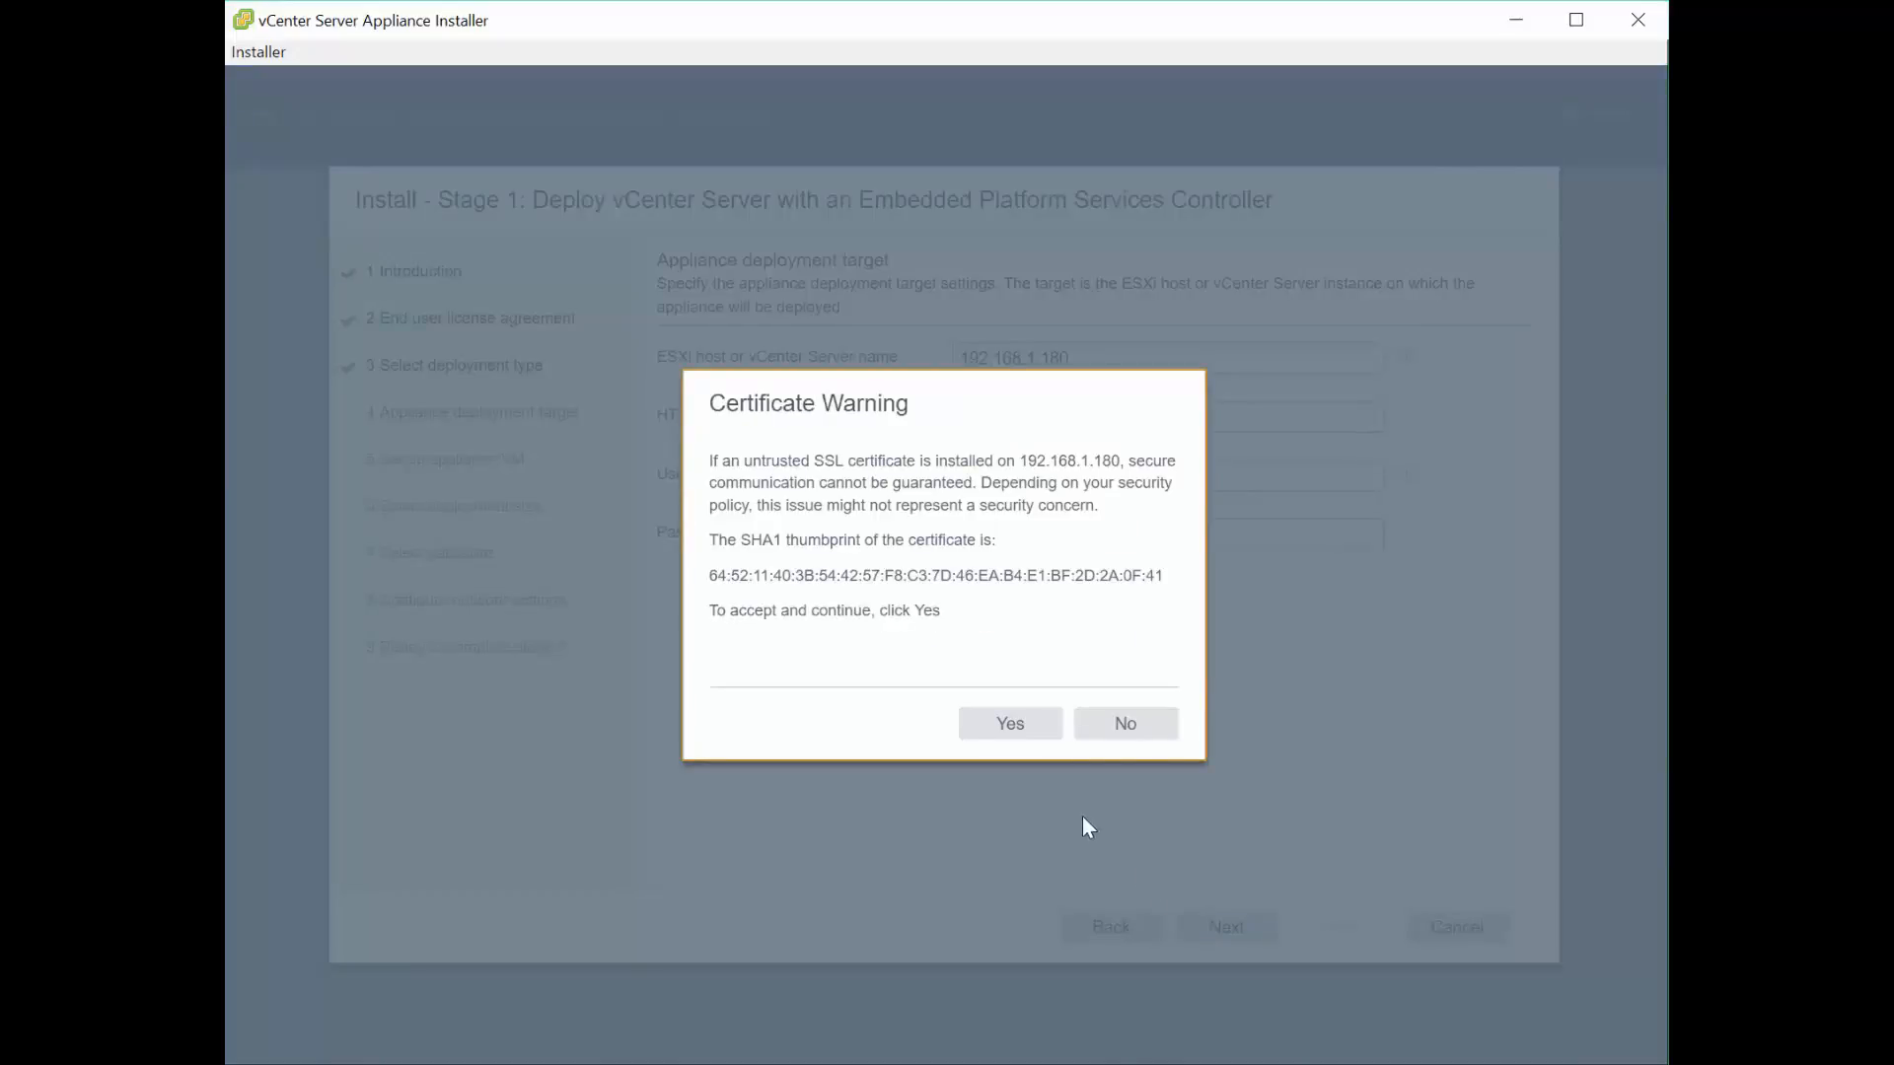
{"action": "left_click", "coordinate": [1015, 734]}
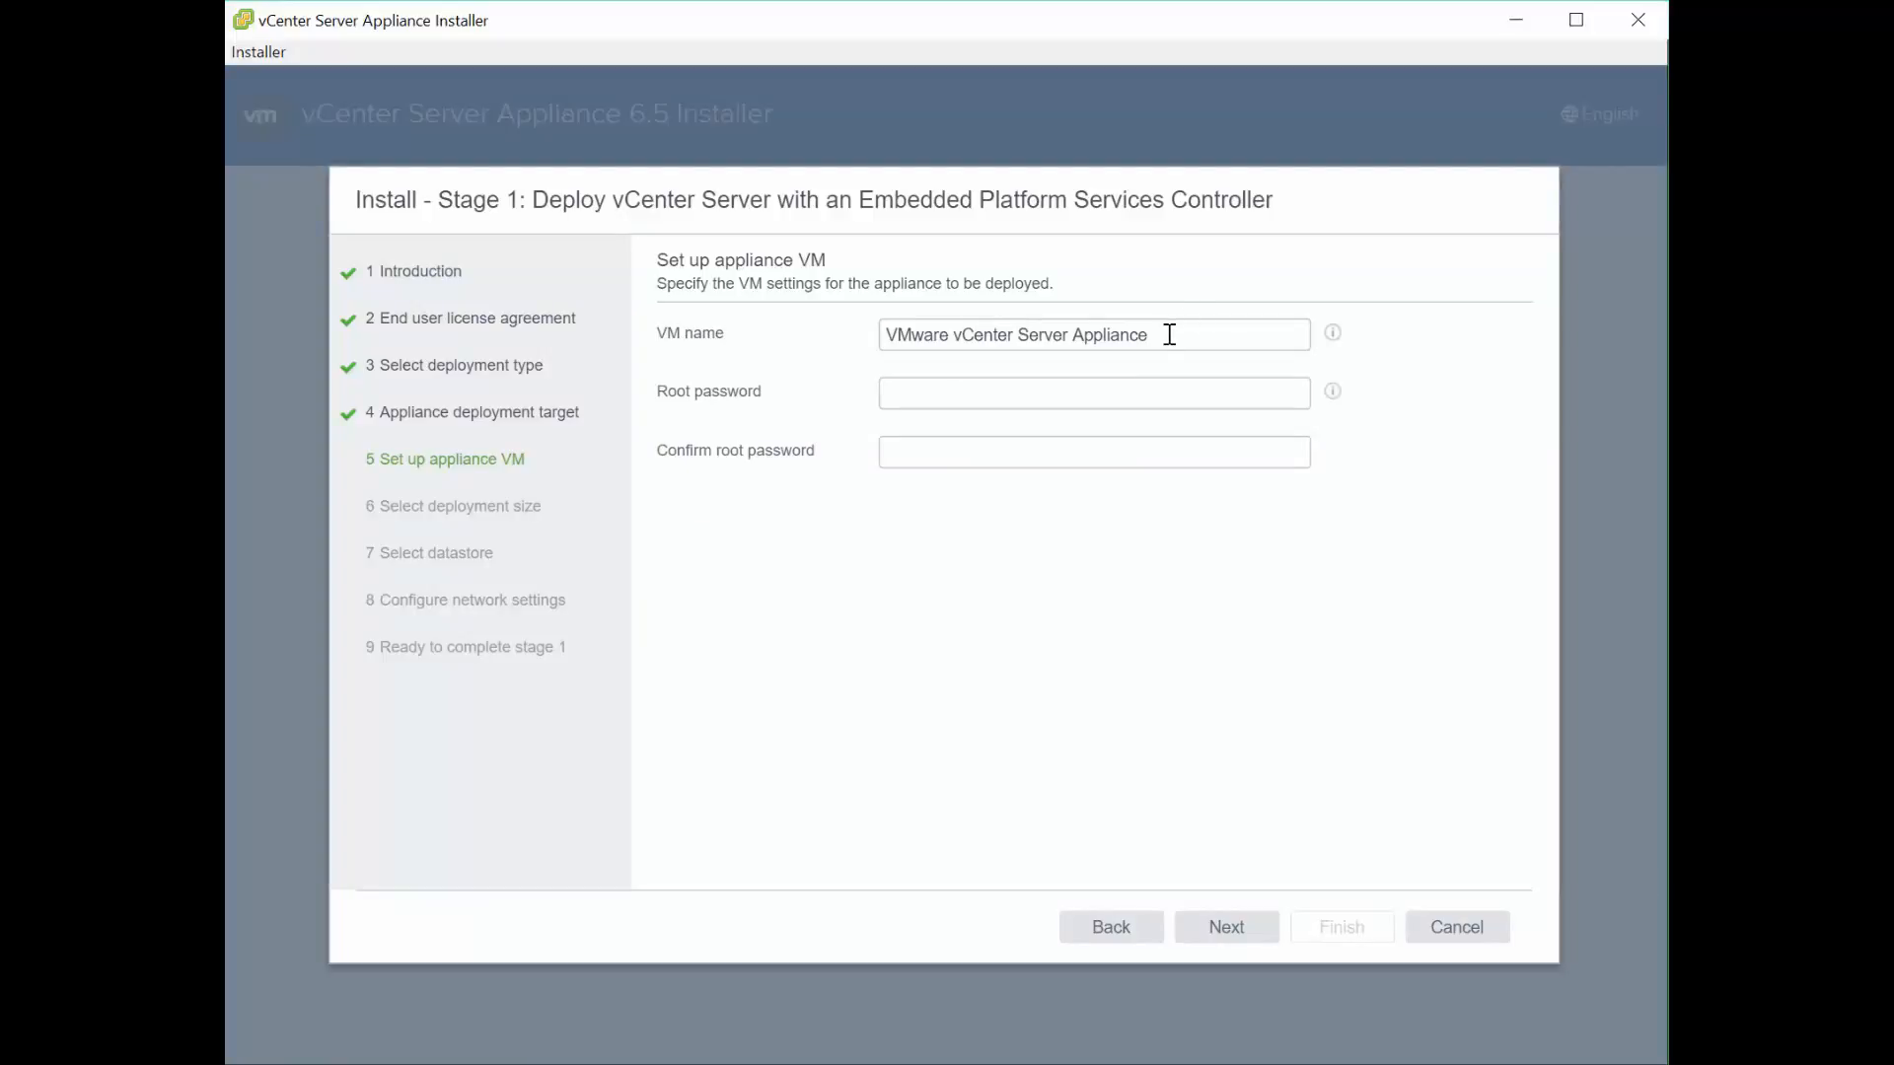
- Shorten the appliance VM name to 'vCenter'
{"action": "left_click_drag", "start_coordinate": [1169, 334], "coordinate": [1017, 347]}
{"action": "key", "text": "BackSpace"}
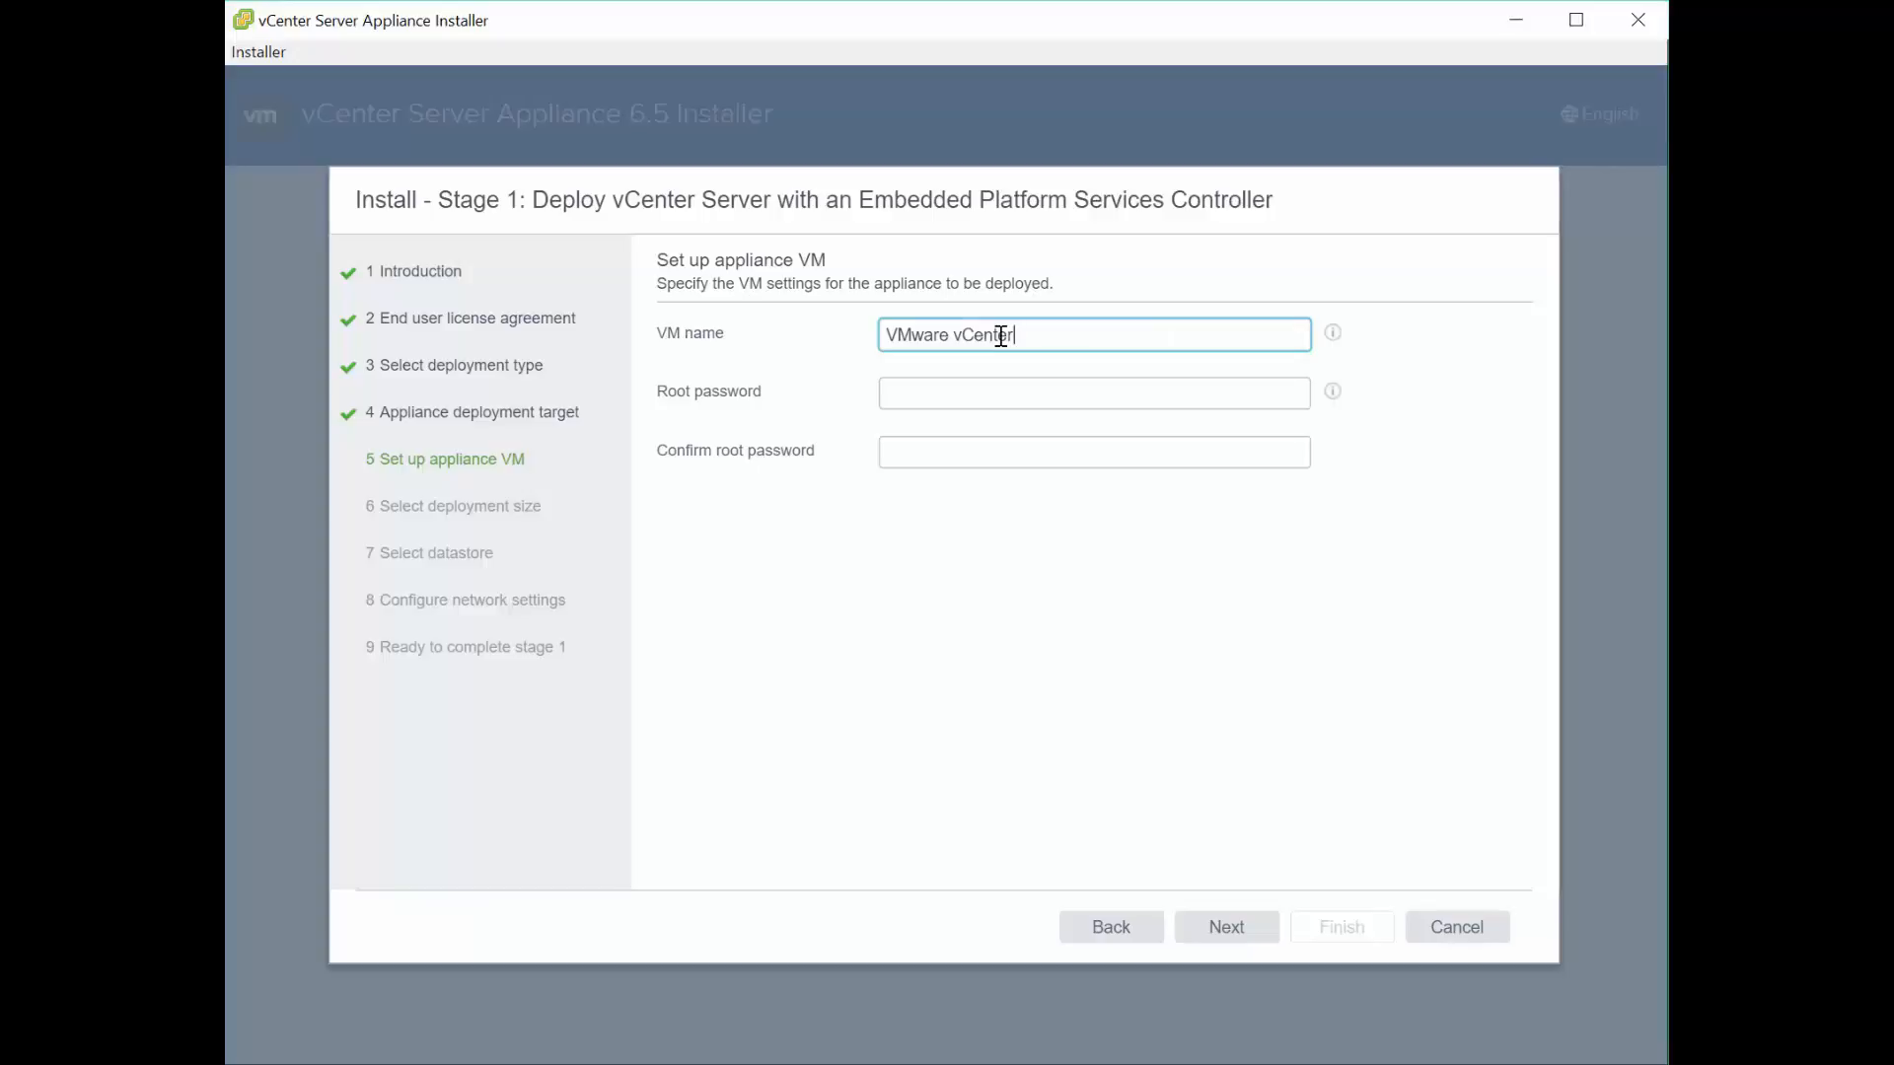
{"action": "key", "text": "Right"}
{"action": "key", "text": "BackSpace"}
{"action": "key", "text": "BackSpace"}
{"action": "key", "text": "BackSpace"}
{"action": "key", "text": "BackSpace"}
{"action": "key", "text": "BackSpace"}
{"action": "key", "text": "BackSpace"}
{"action": "key", "text": "BackSpace"}
- Enter and confirm the appliance root password after checking its requirements
{"action": "left_click", "coordinate": [945, 385]}
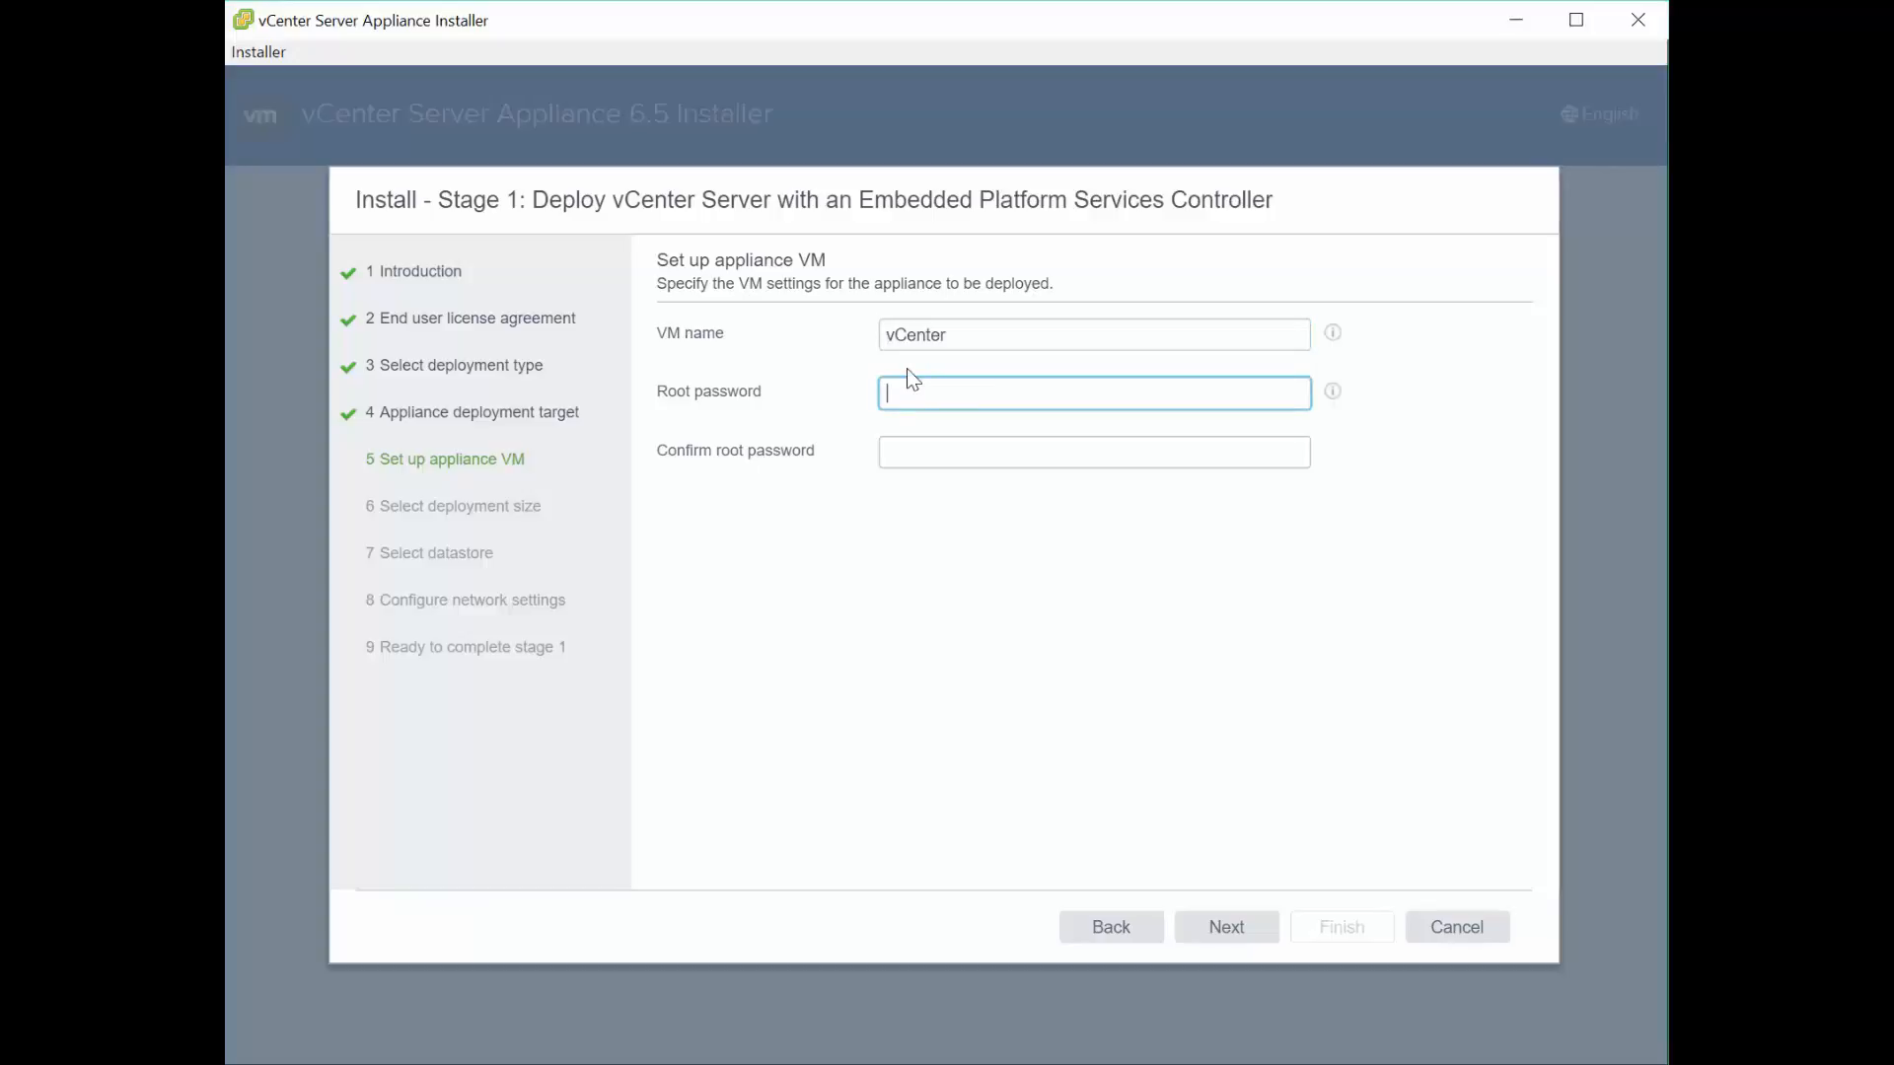
{"action": "left_click", "coordinate": [1333, 395]}
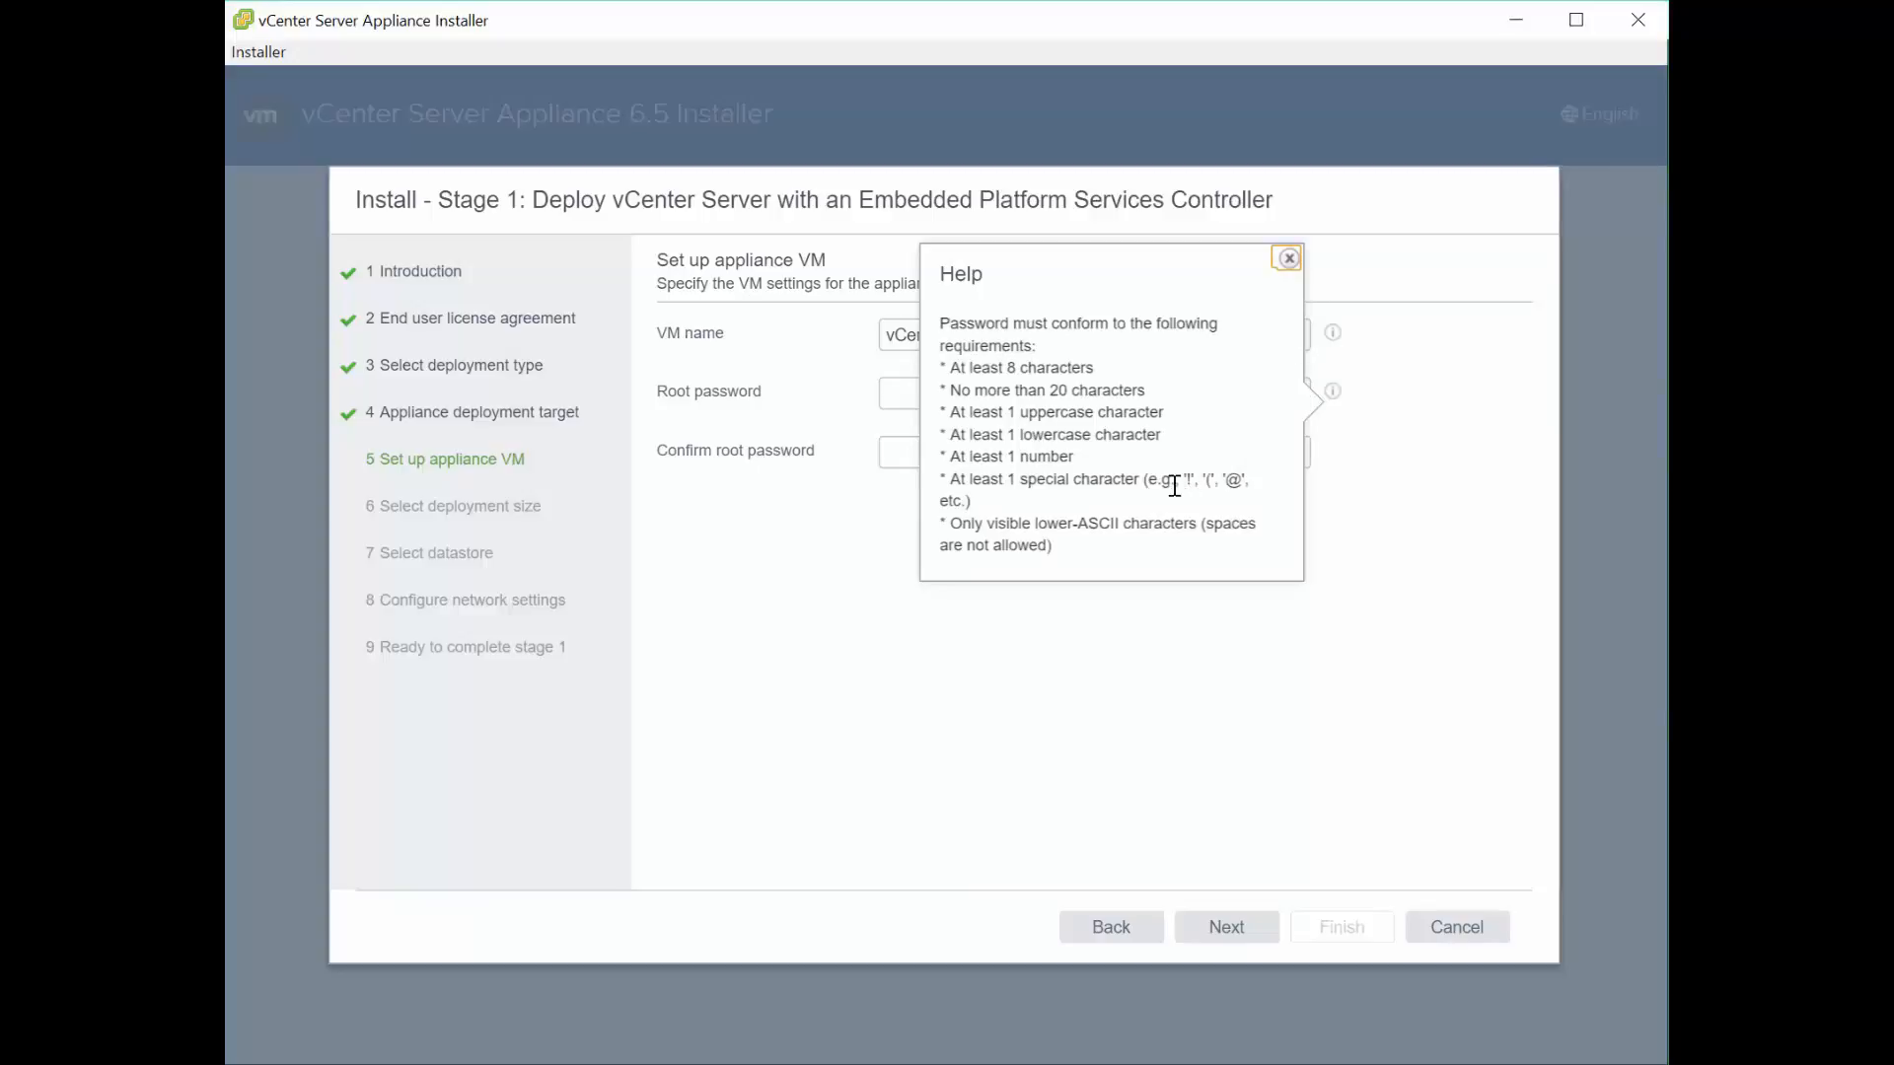
{"action": "left_click", "coordinate": [1287, 259]}
{"action": "left_click", "coordinate": [993, 392]}
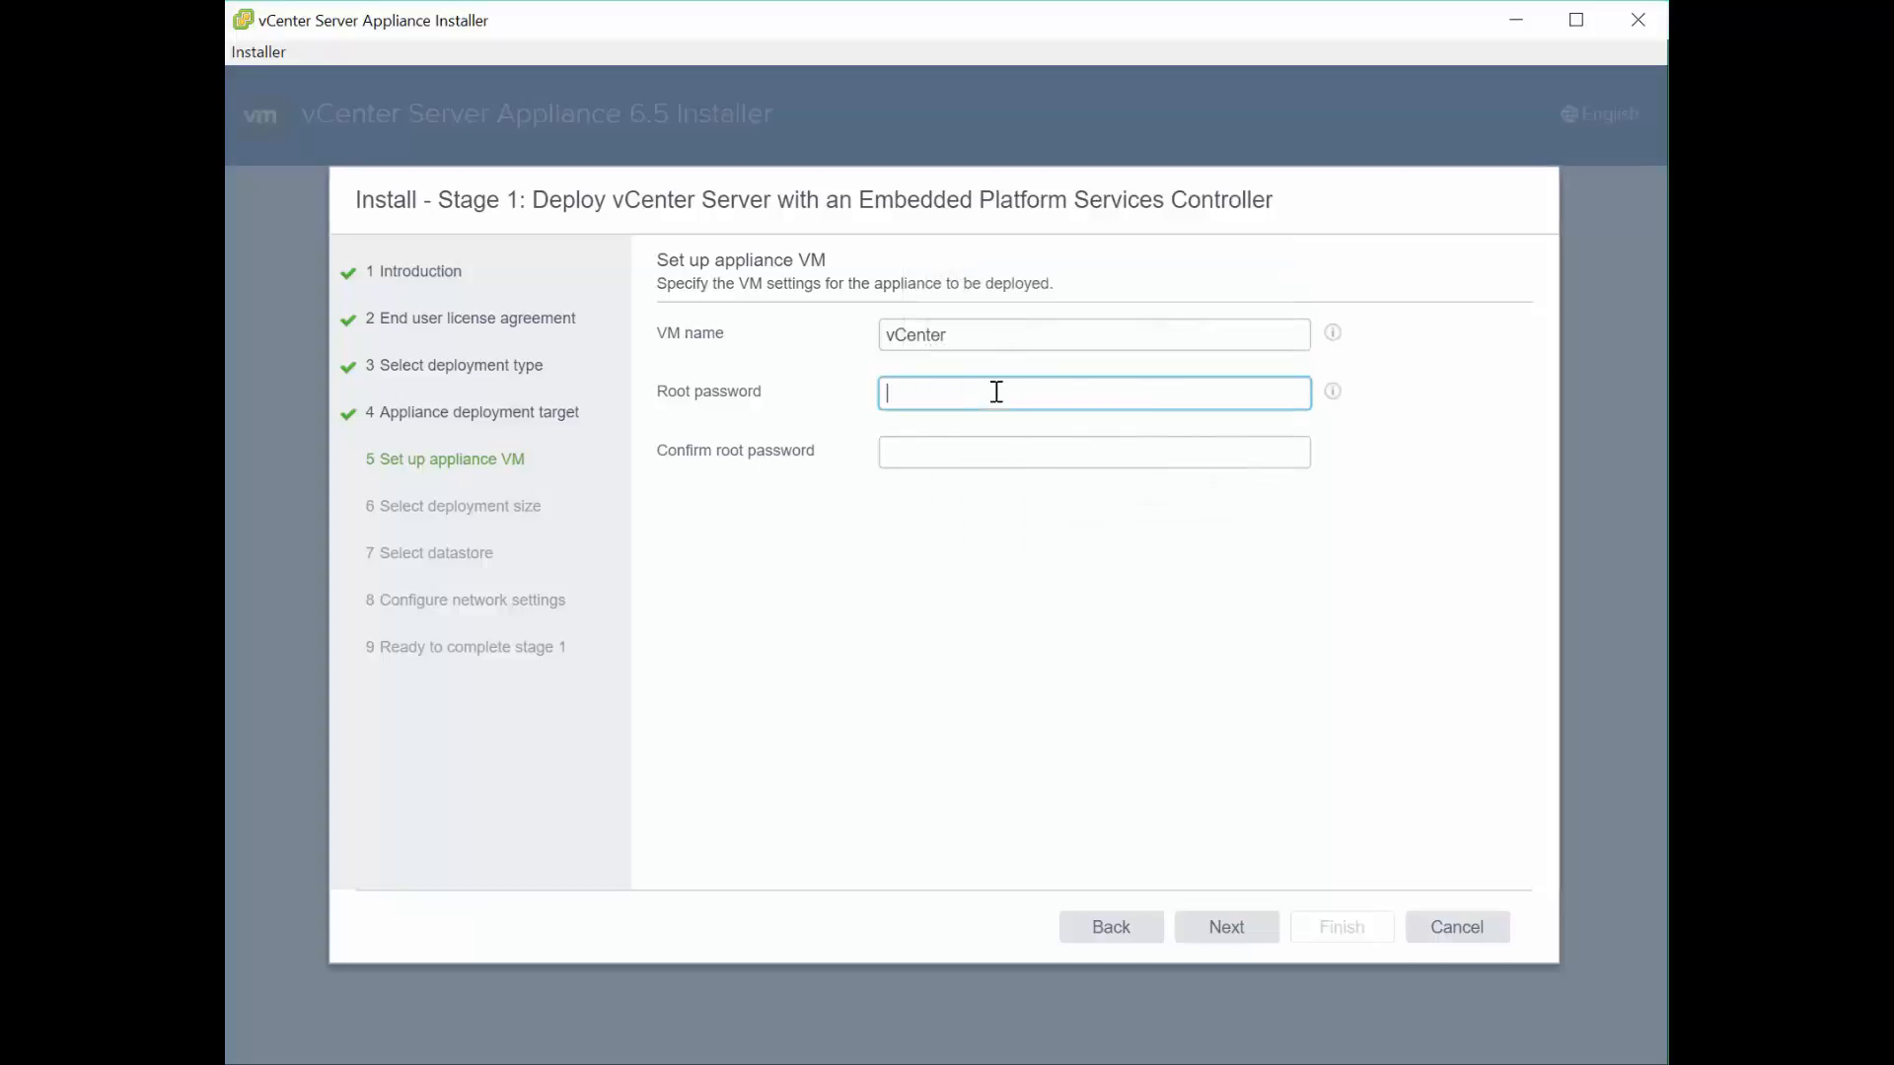
{"action": "type", "text": "••••••"}
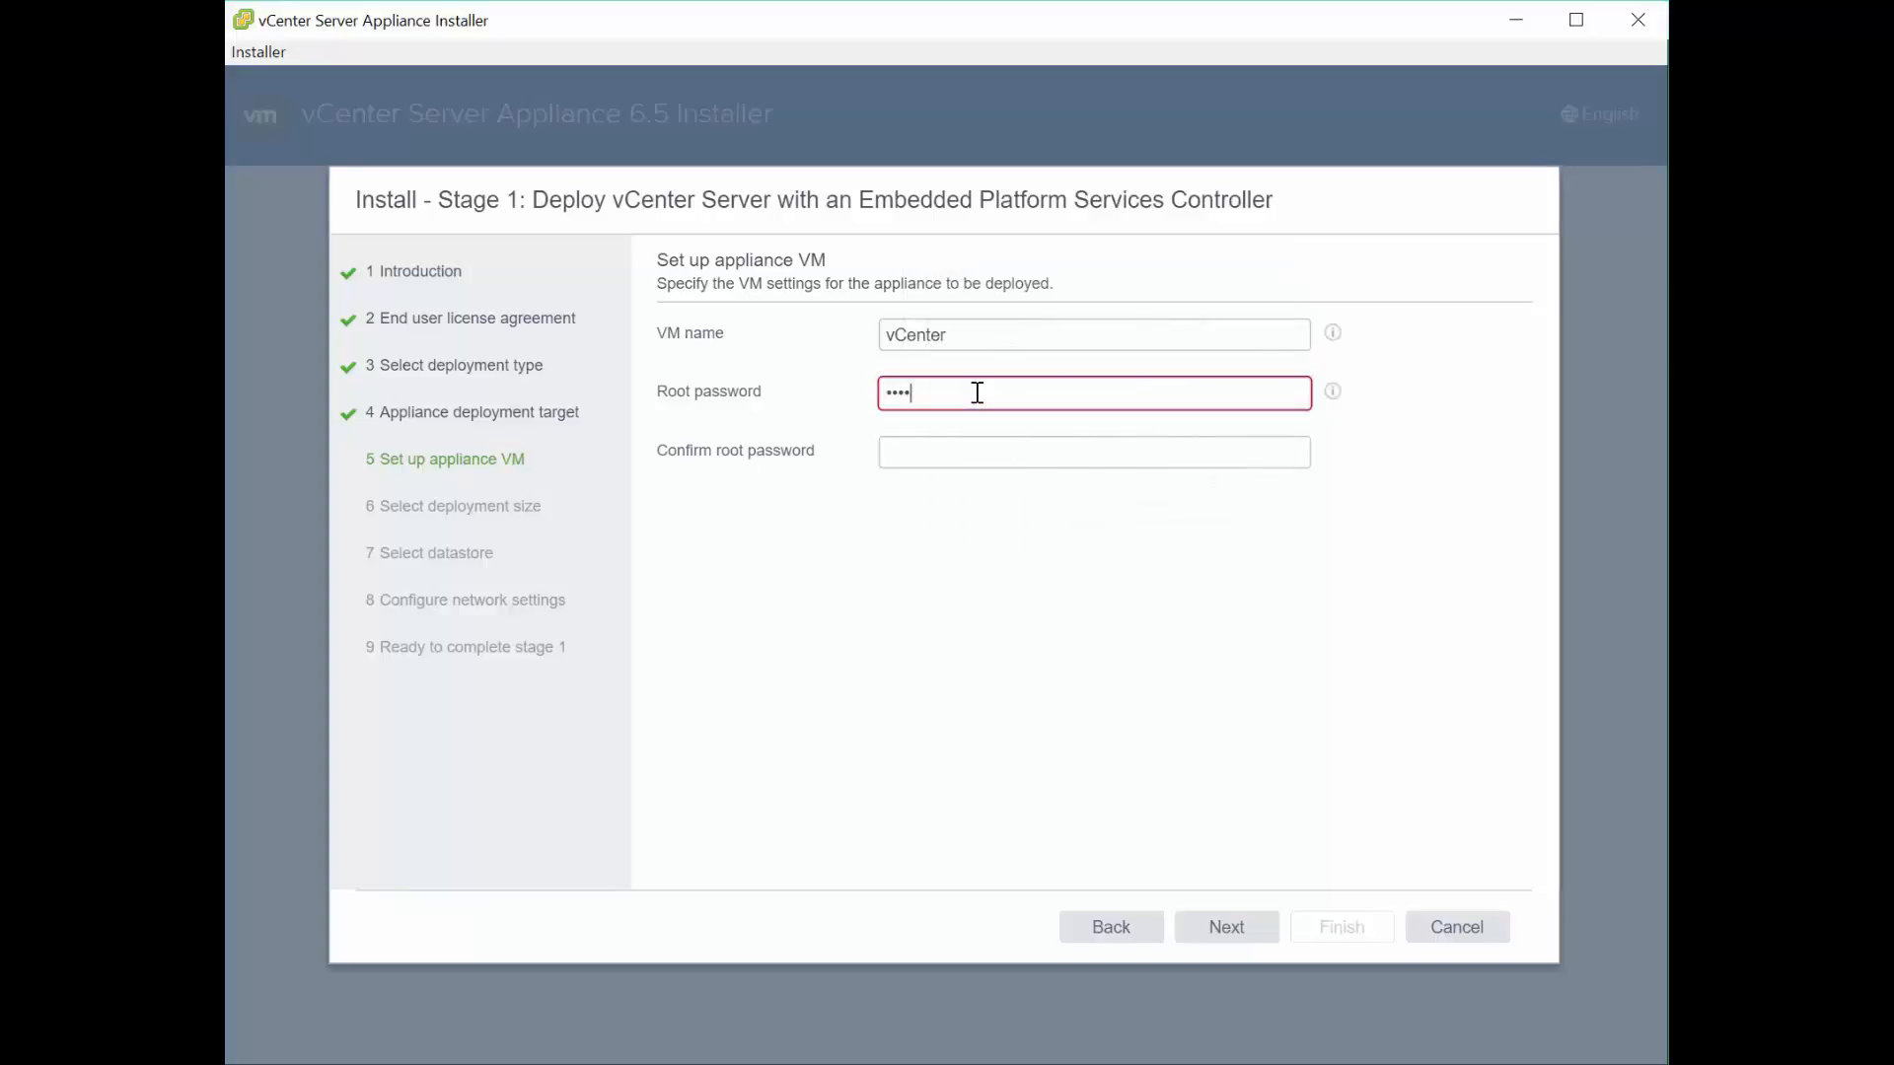
{"action": "type", "text": "••••••••"}
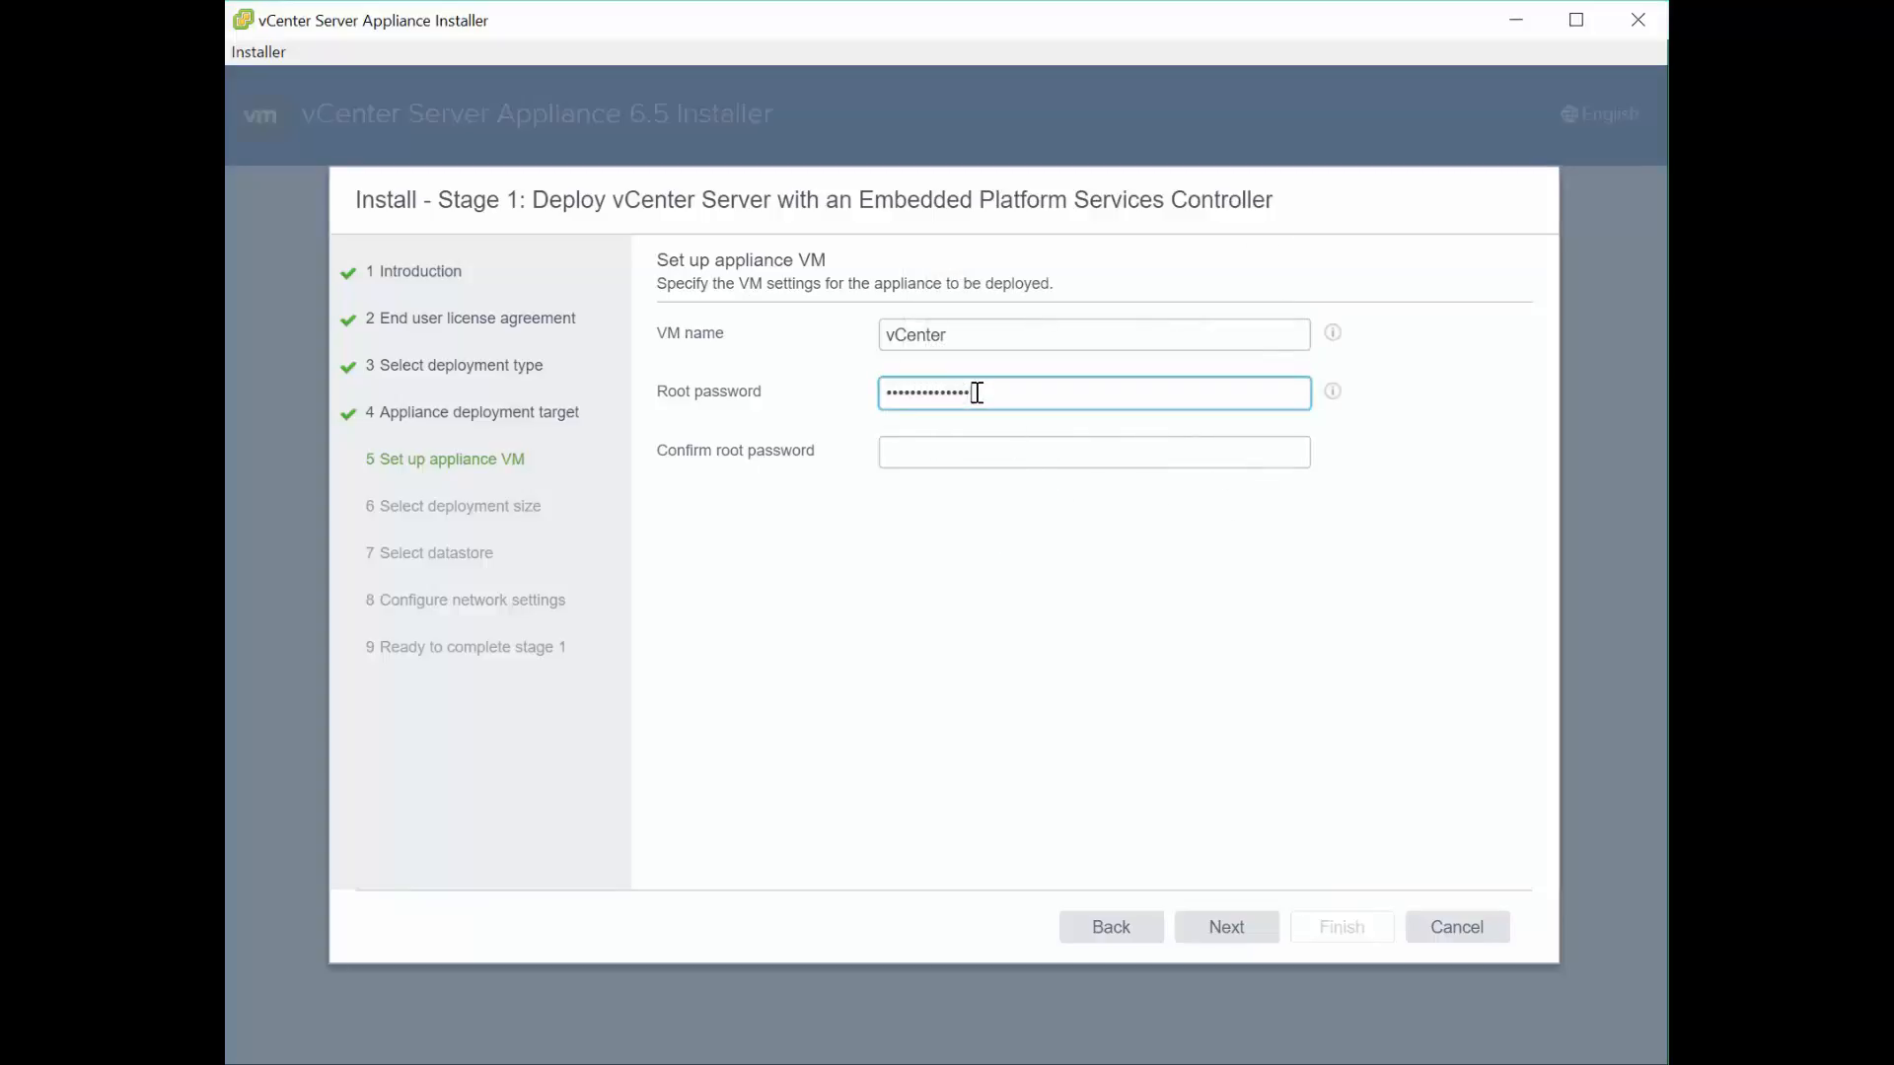
{"action": "key", "text": "Tab"}
{"action": "type", "text": "•••••••••••••"}
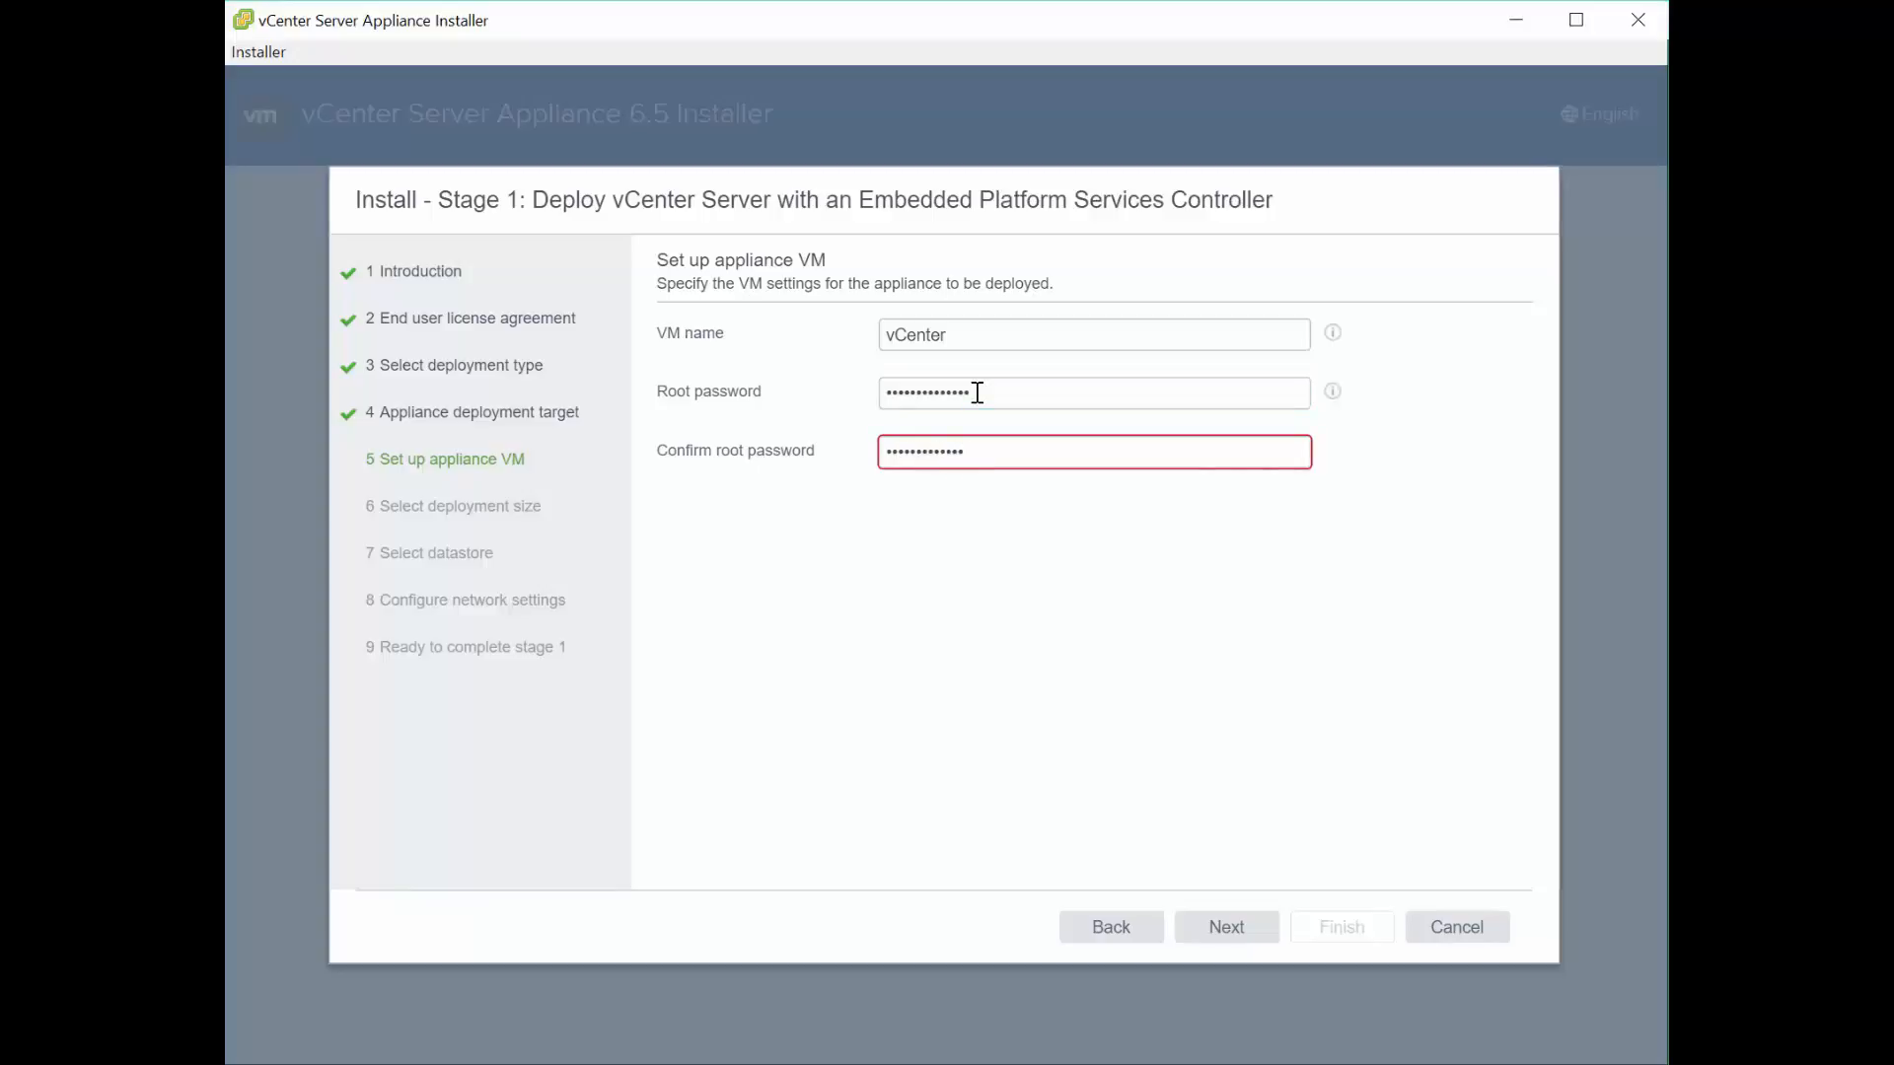
{"action": "type", "text": "•"}
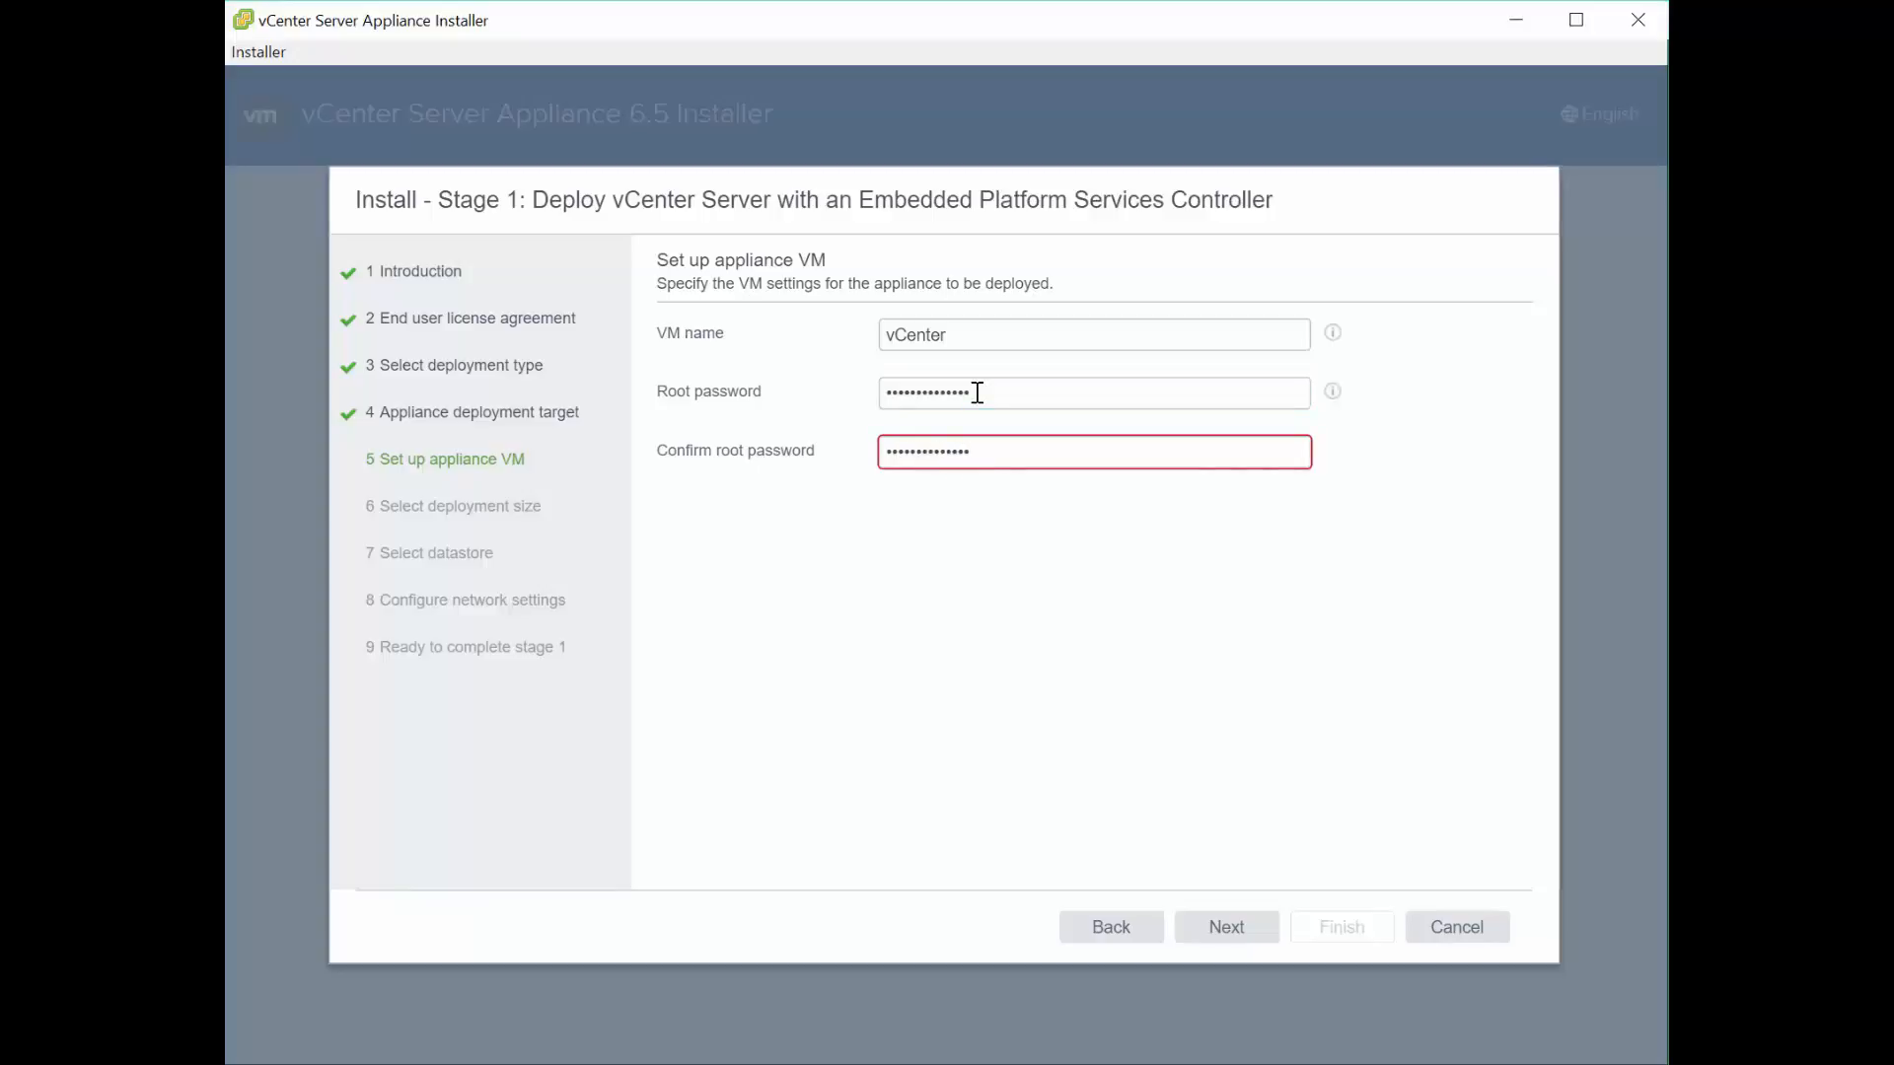
- Keep Tiny deployment size and Default storage size, reviewing the storage size help
{"action": "left_click", "coordinate": [1220, 944]}
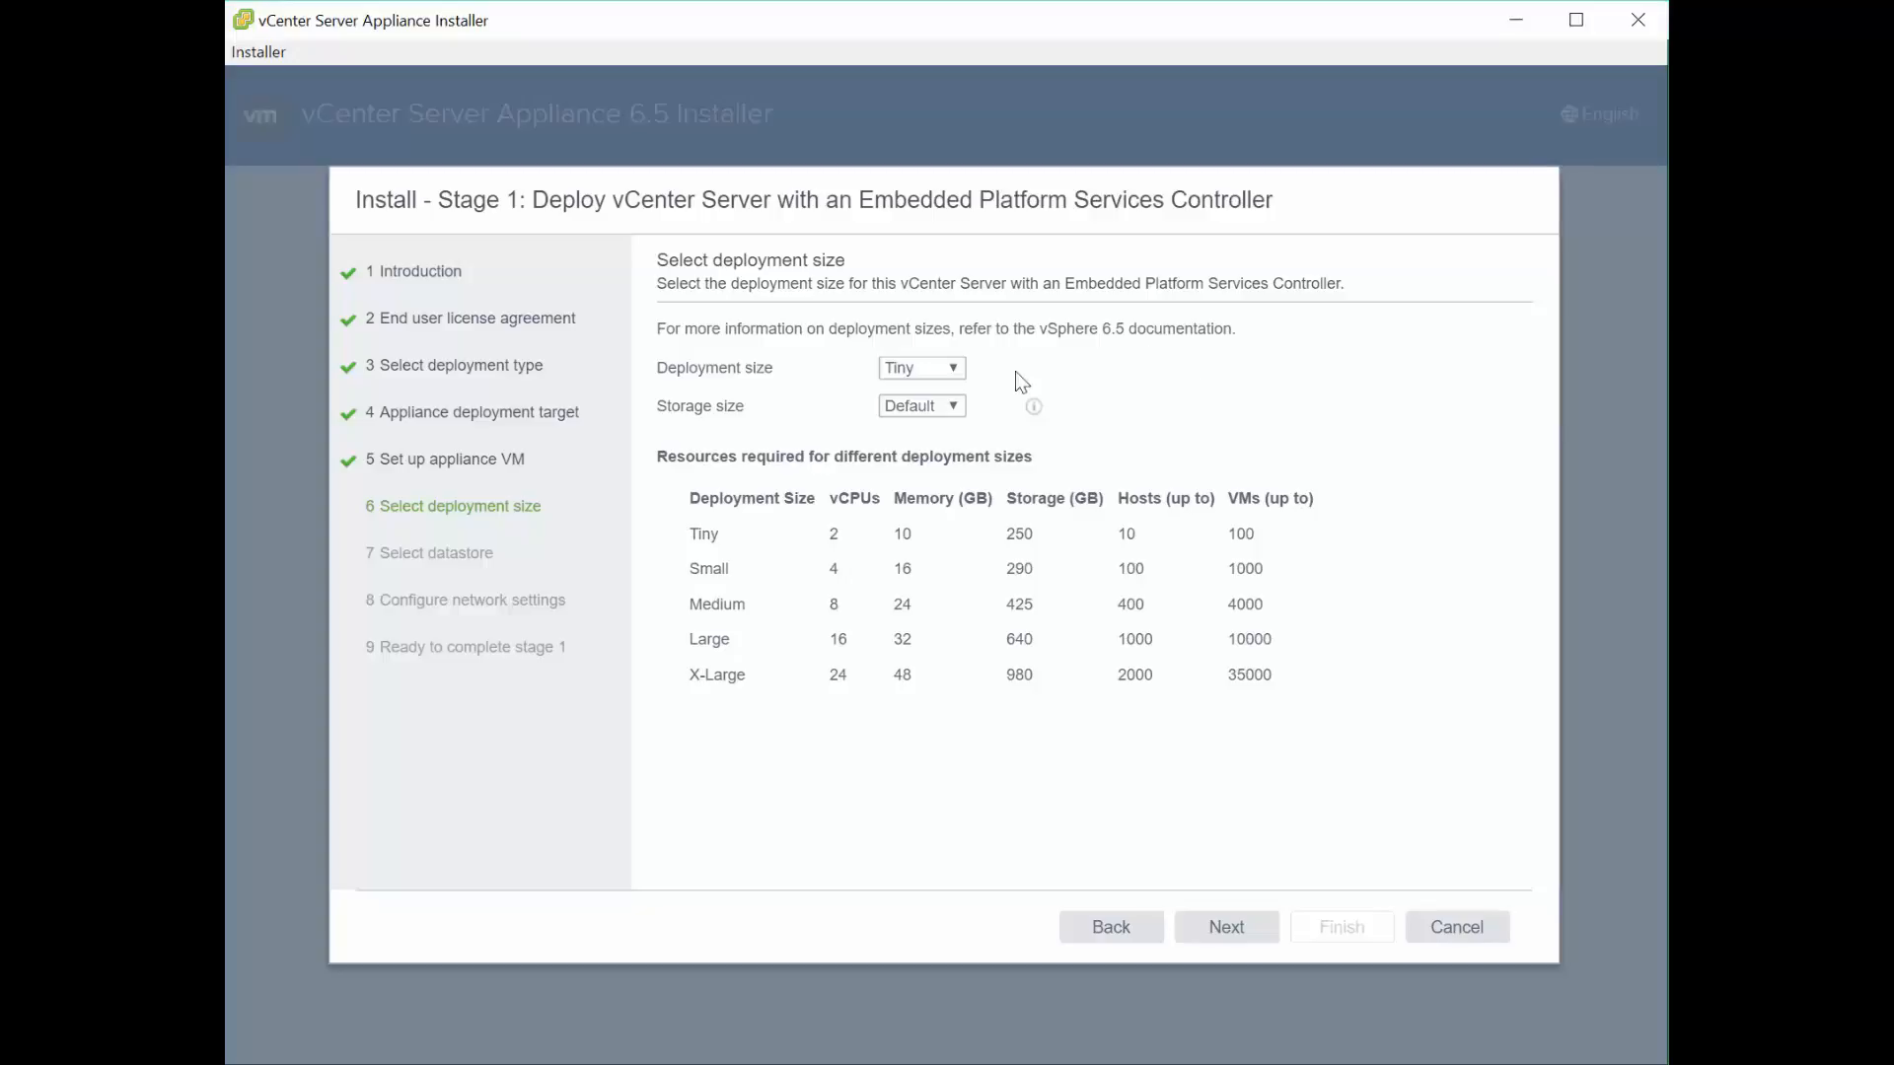
{"action": "left_click", "coordinate": [951, 372]}
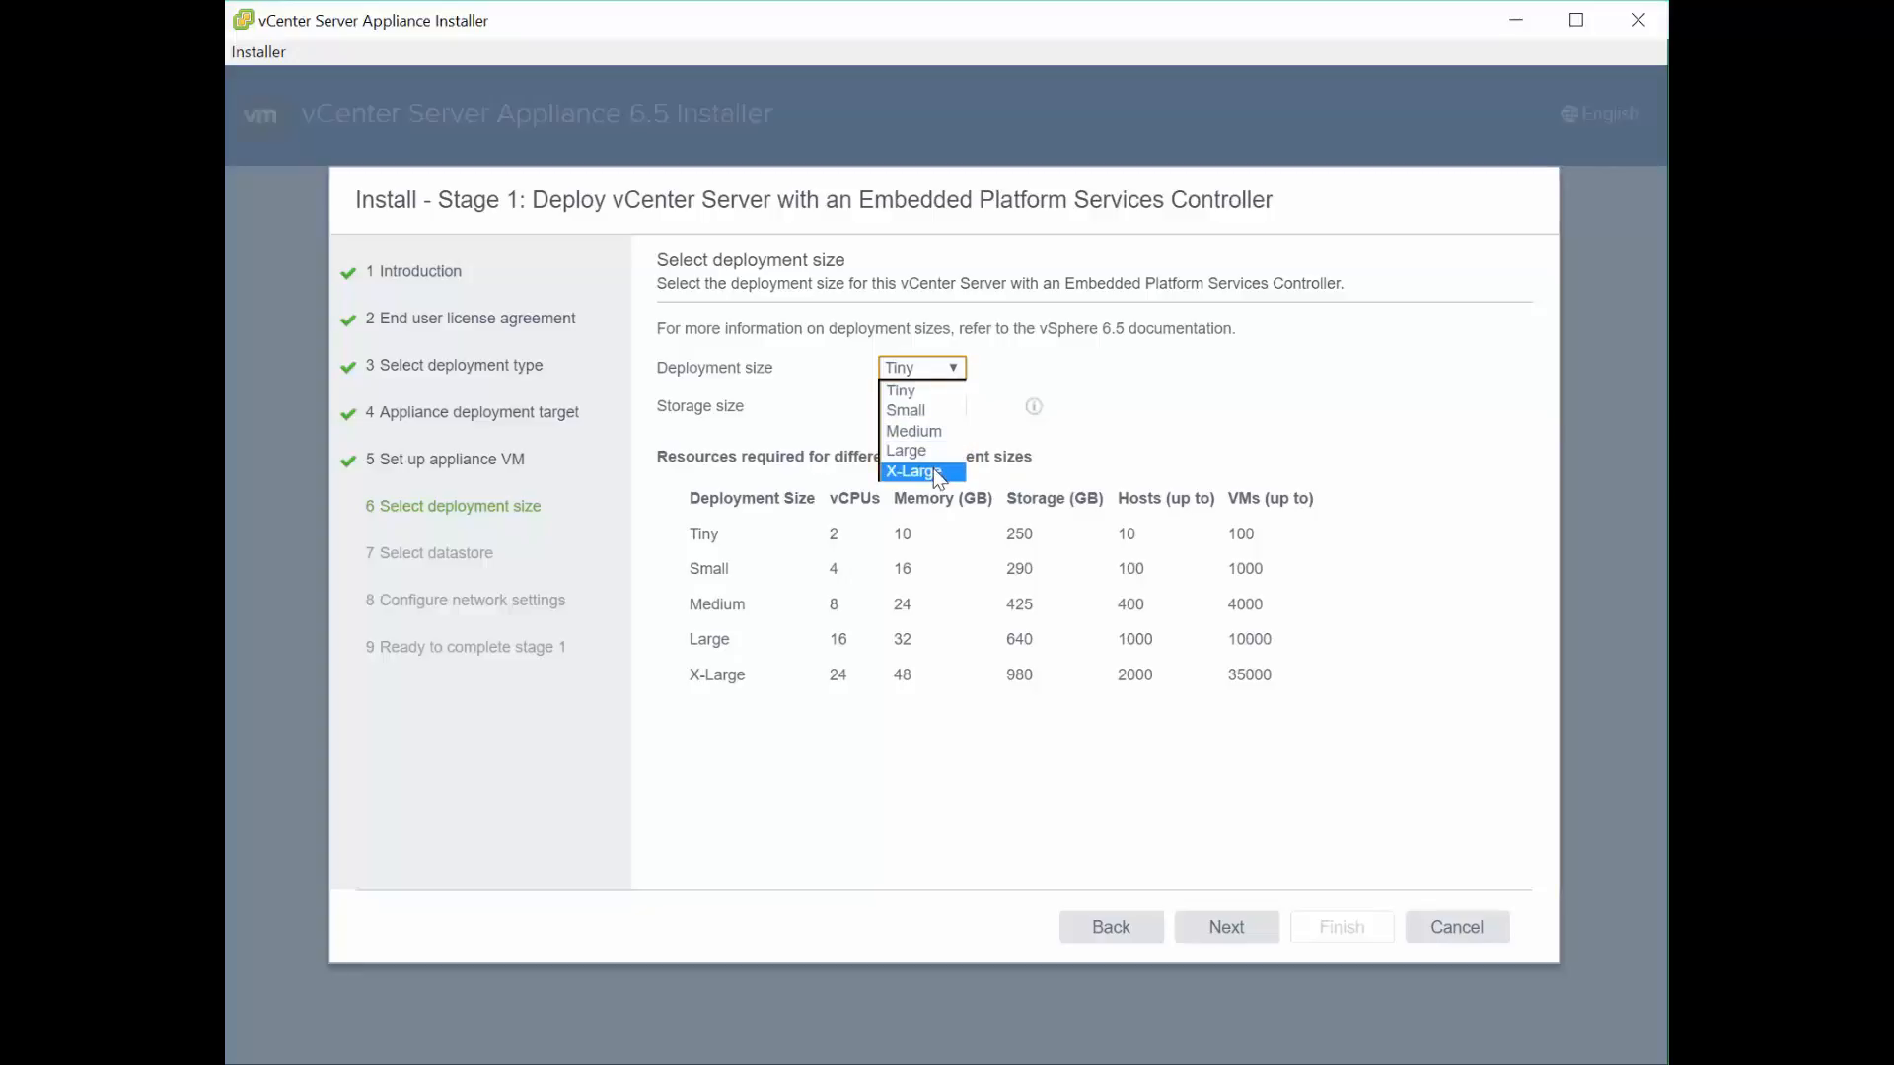
{"action": "left_click", "coordinate": [1050, 361]}
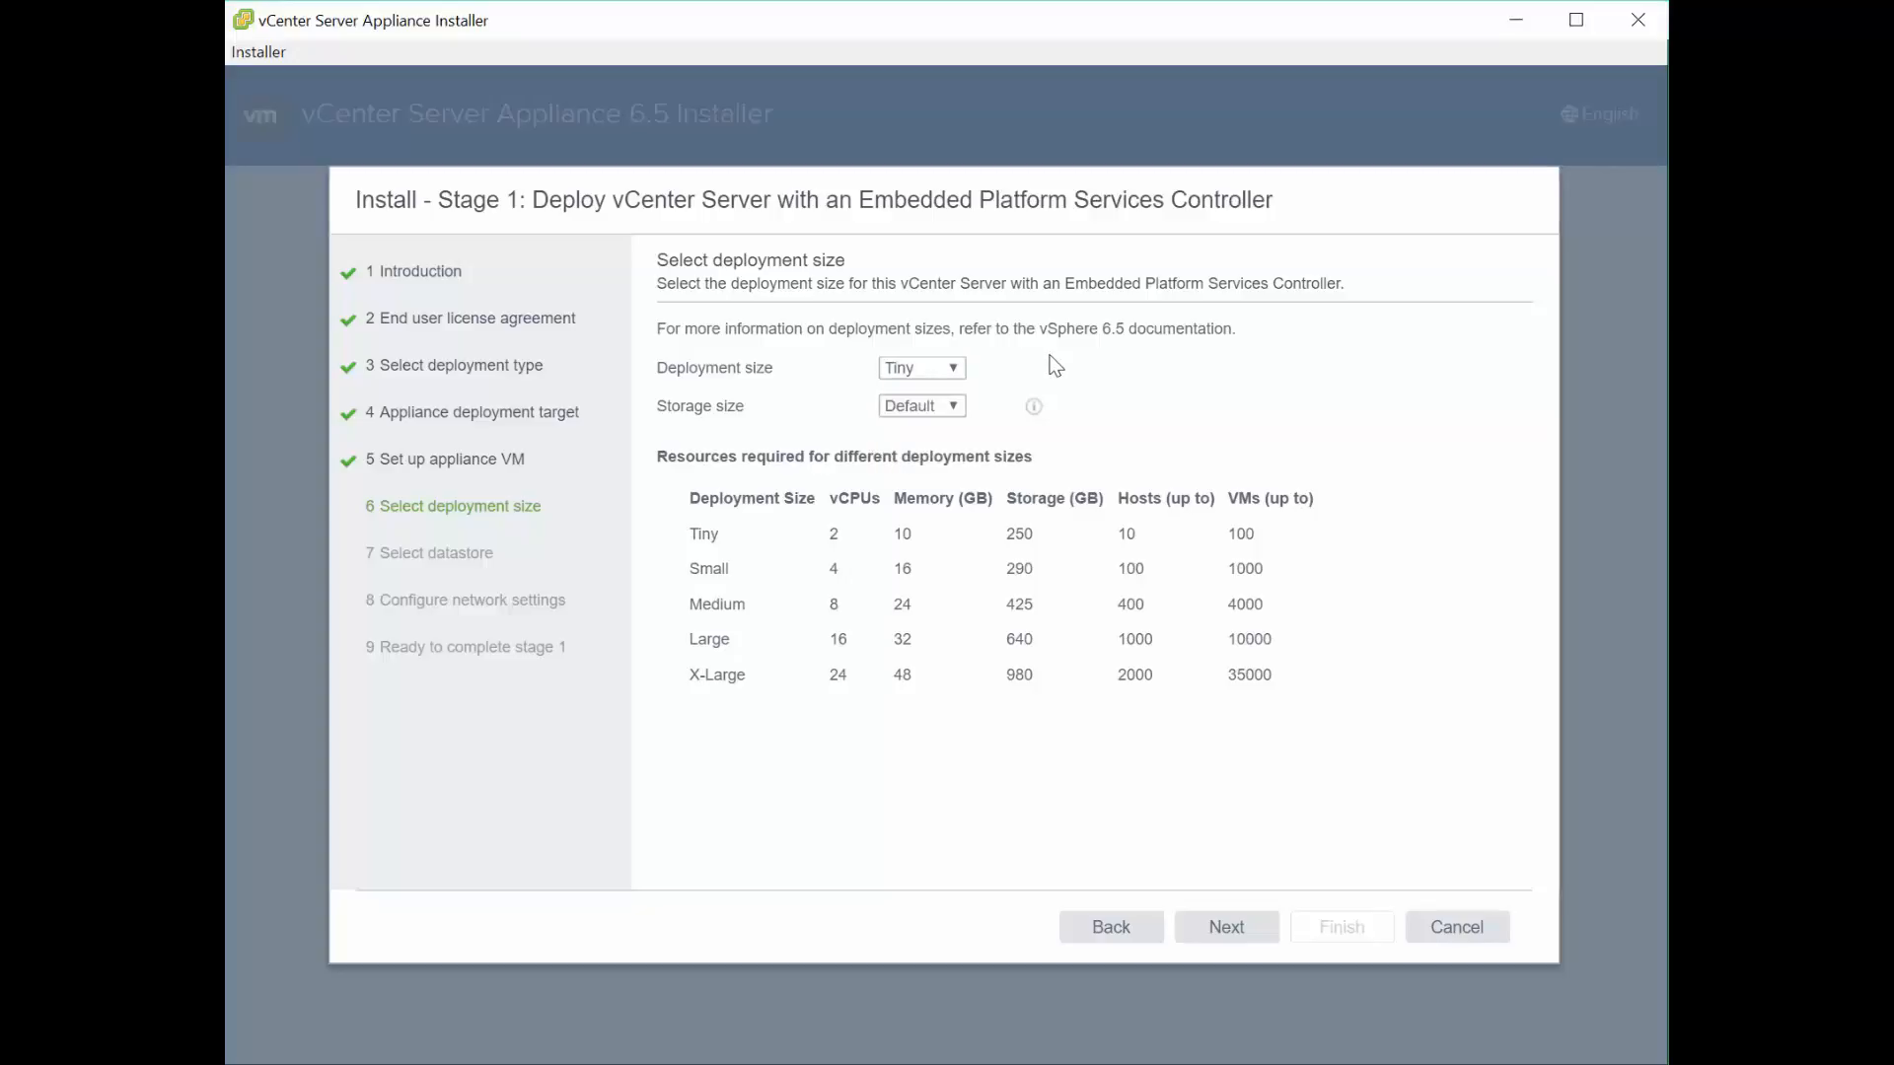
{"action": "left_click", "coordinate": [938, 406]}
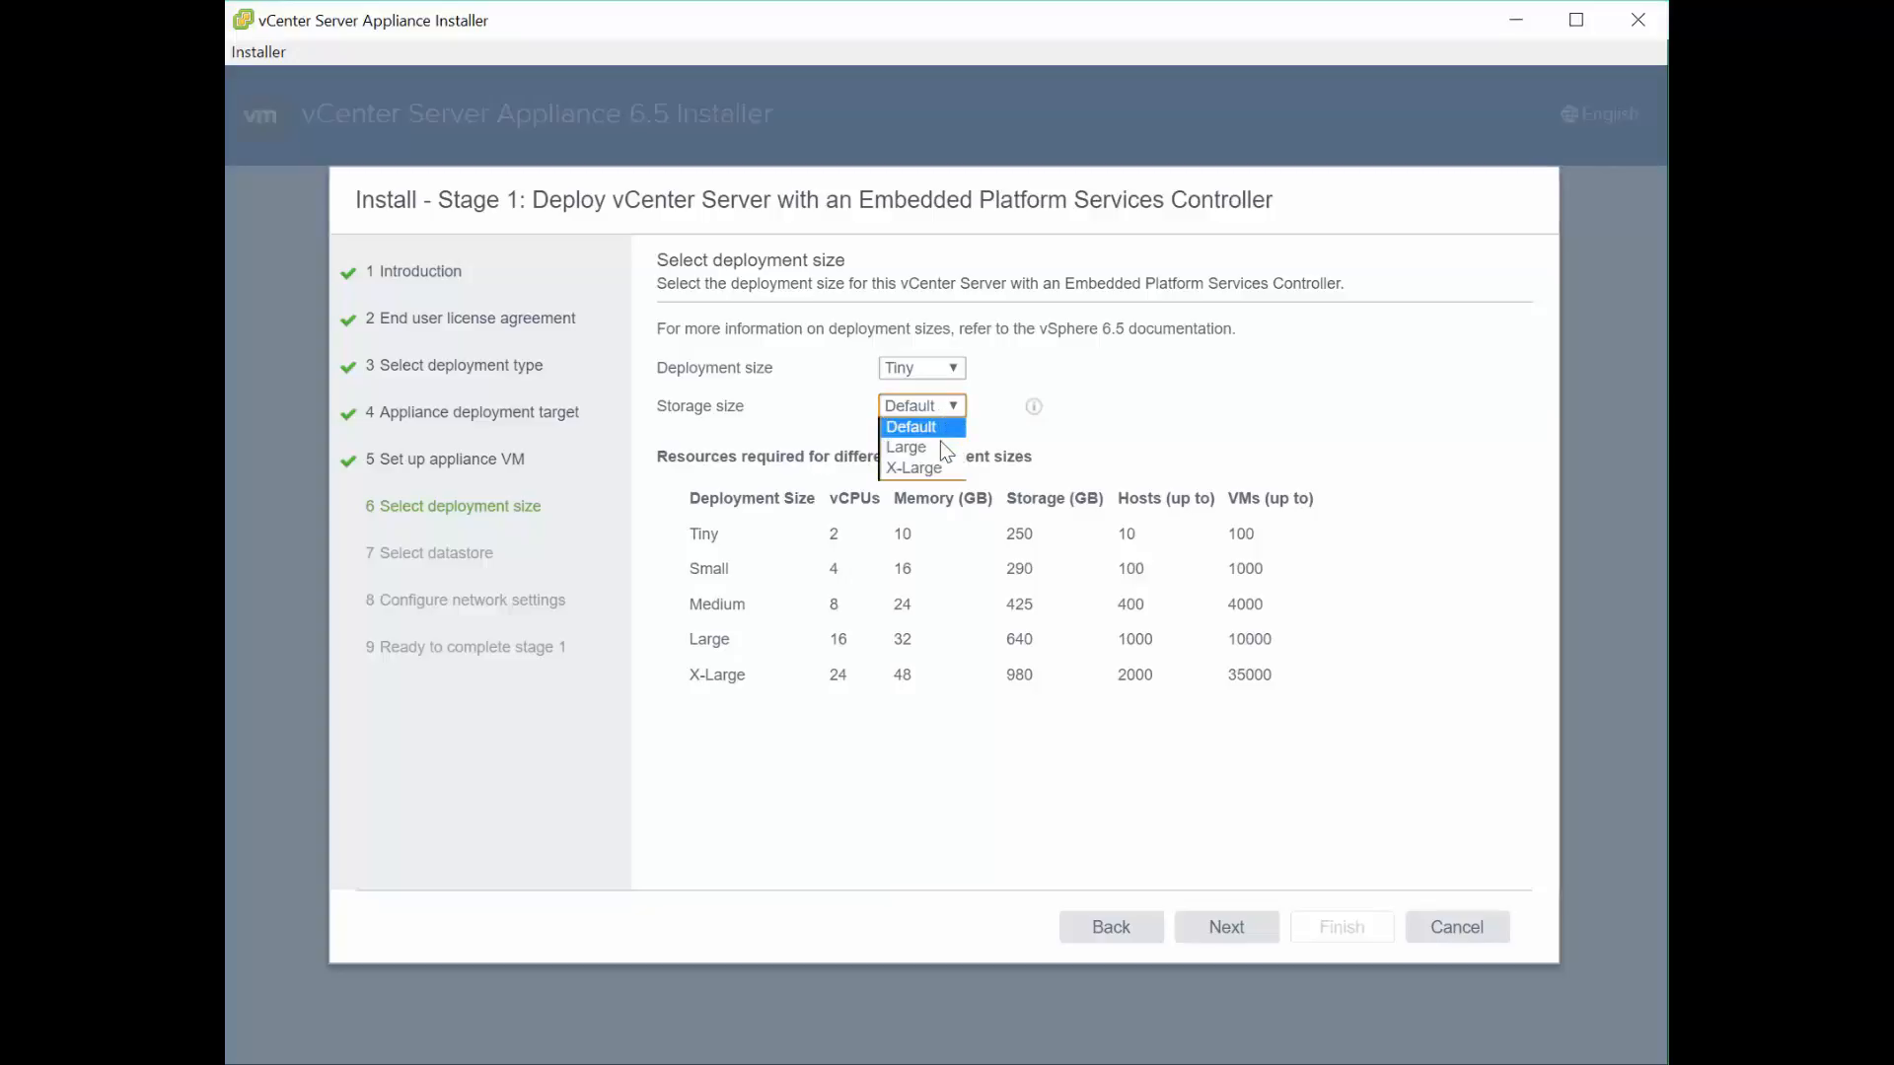
{"action": "left_click", "coordinate": [1087, 430]}
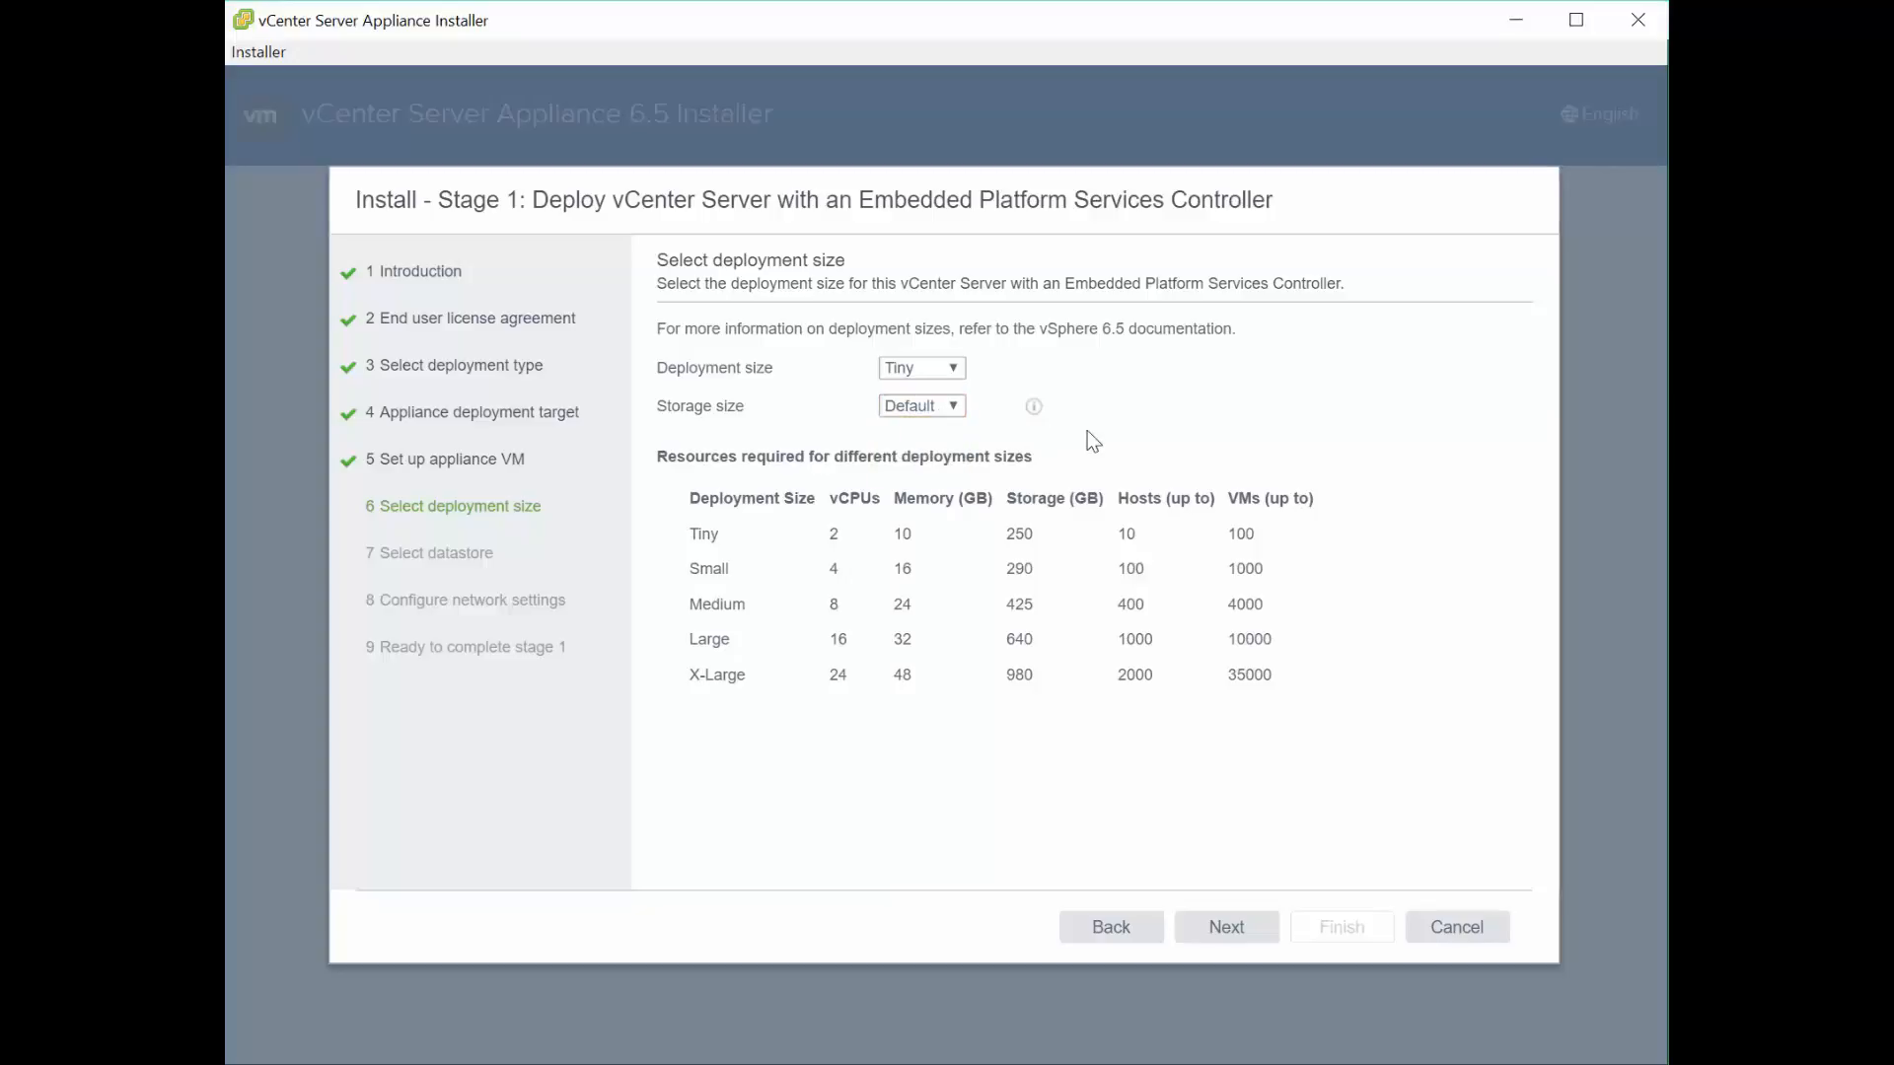
{"action": "left_click", "coordinate": [1033, 406]}
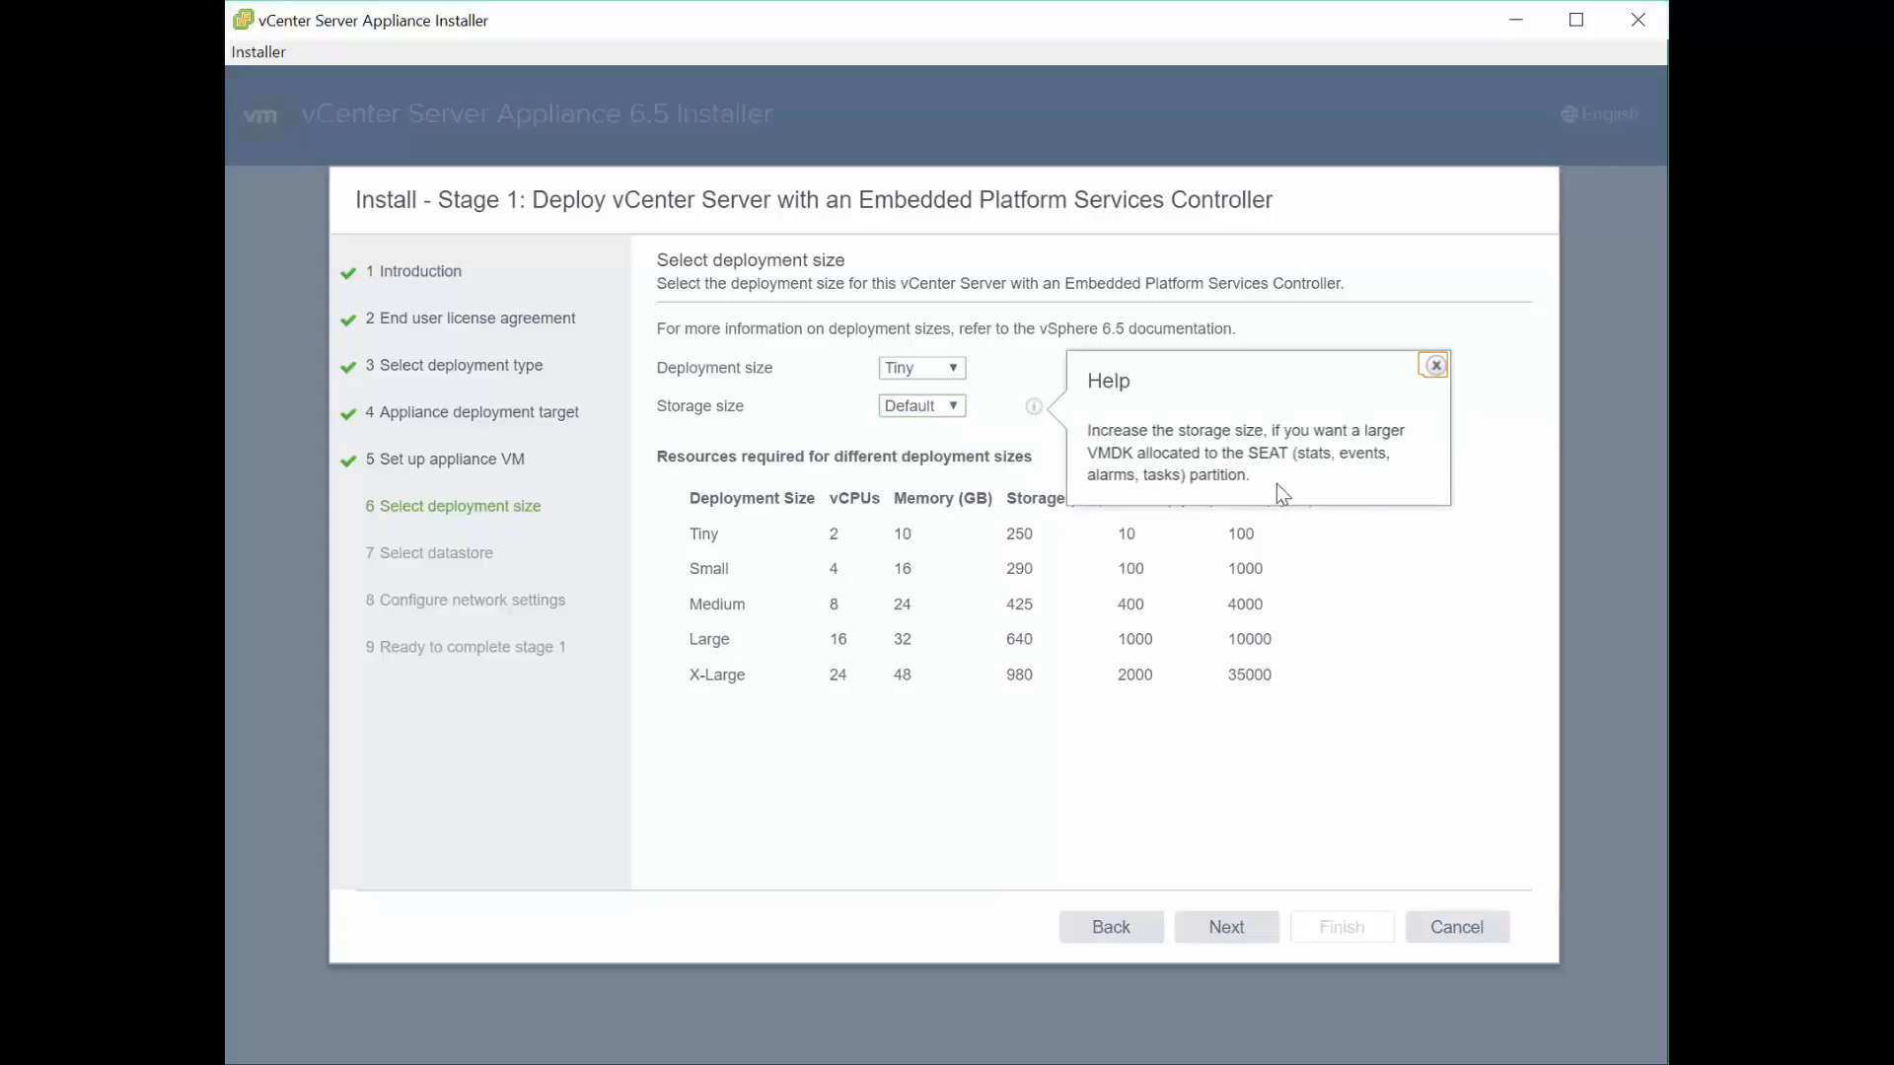
{"action": "left_click", "coordinate": [1435, 367]}
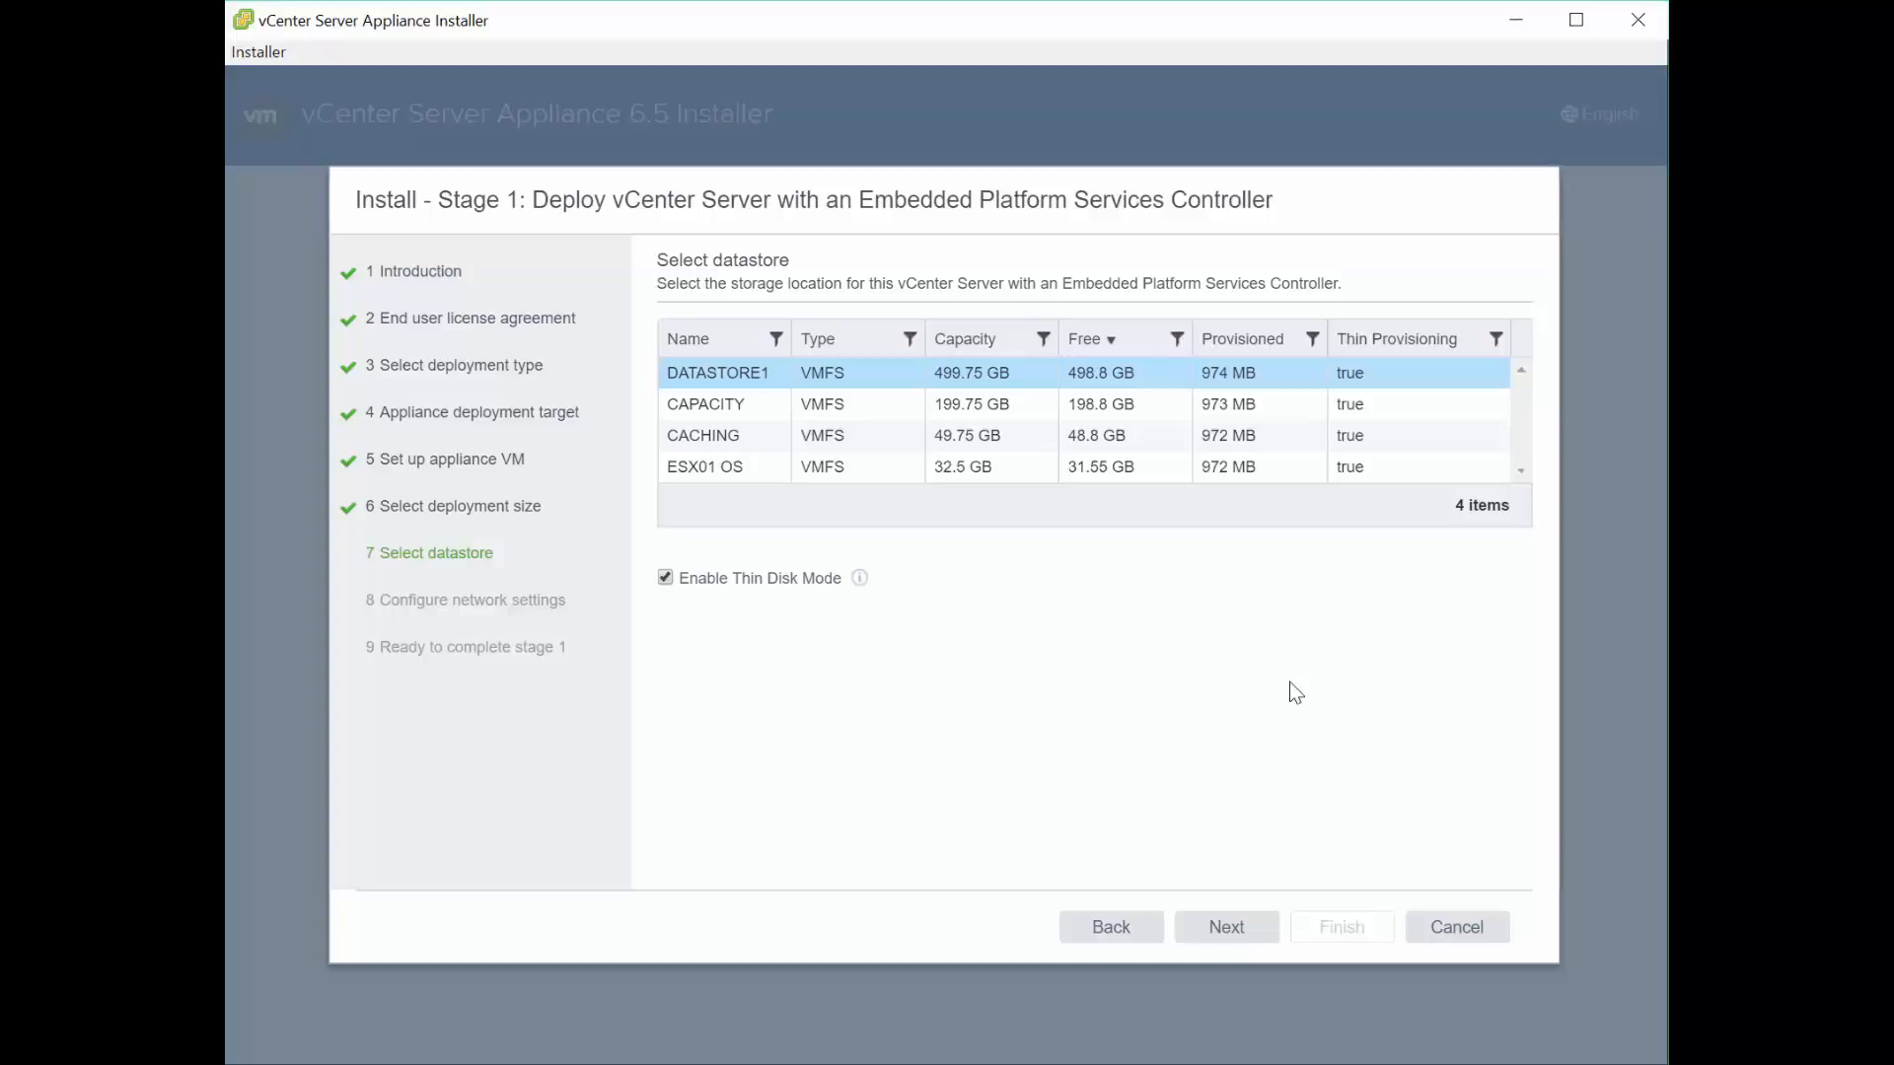
- Keep VM Network, IPv4 and static IP assignment in the network settings
{"action": "left_click", "coordinate": [1239, 934]}
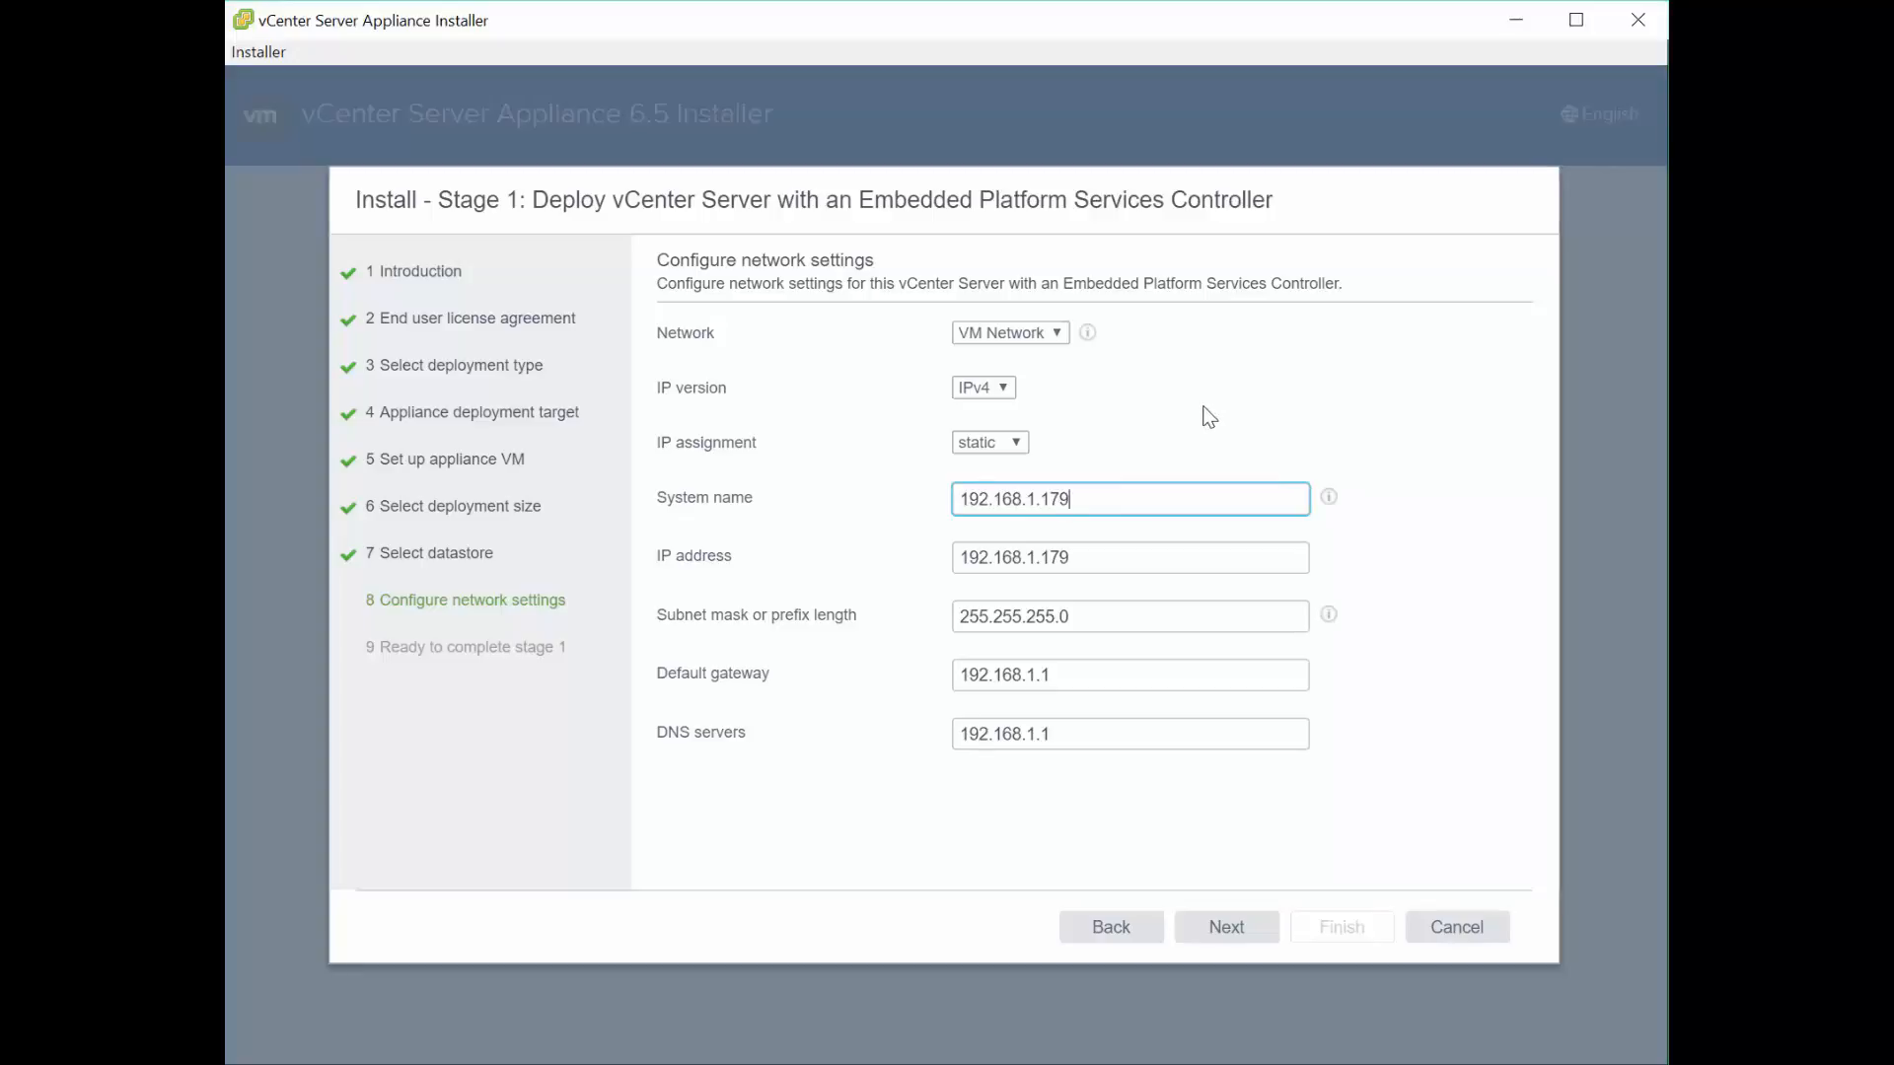
{"action": "left_click", "coordinate": [1056, 333]}
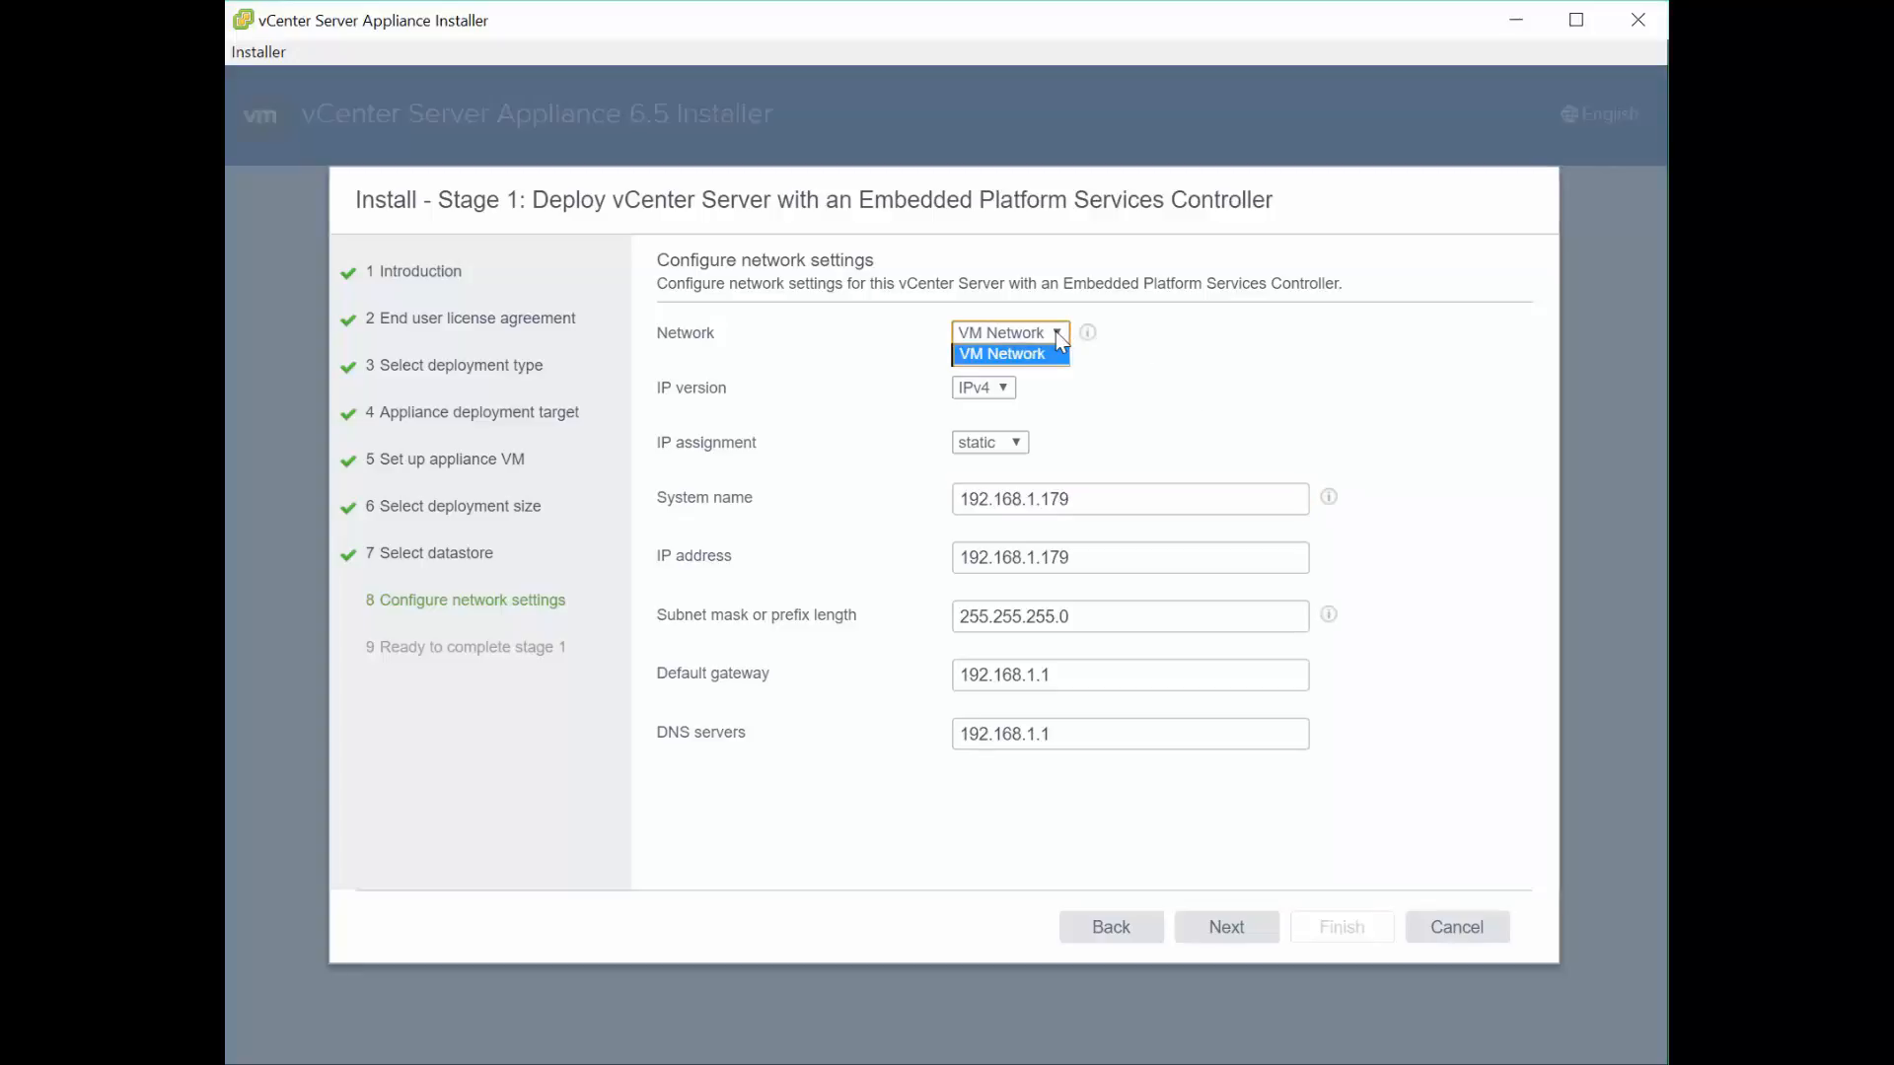
{"action": "left_click", "coordinate": [1055, 333]}
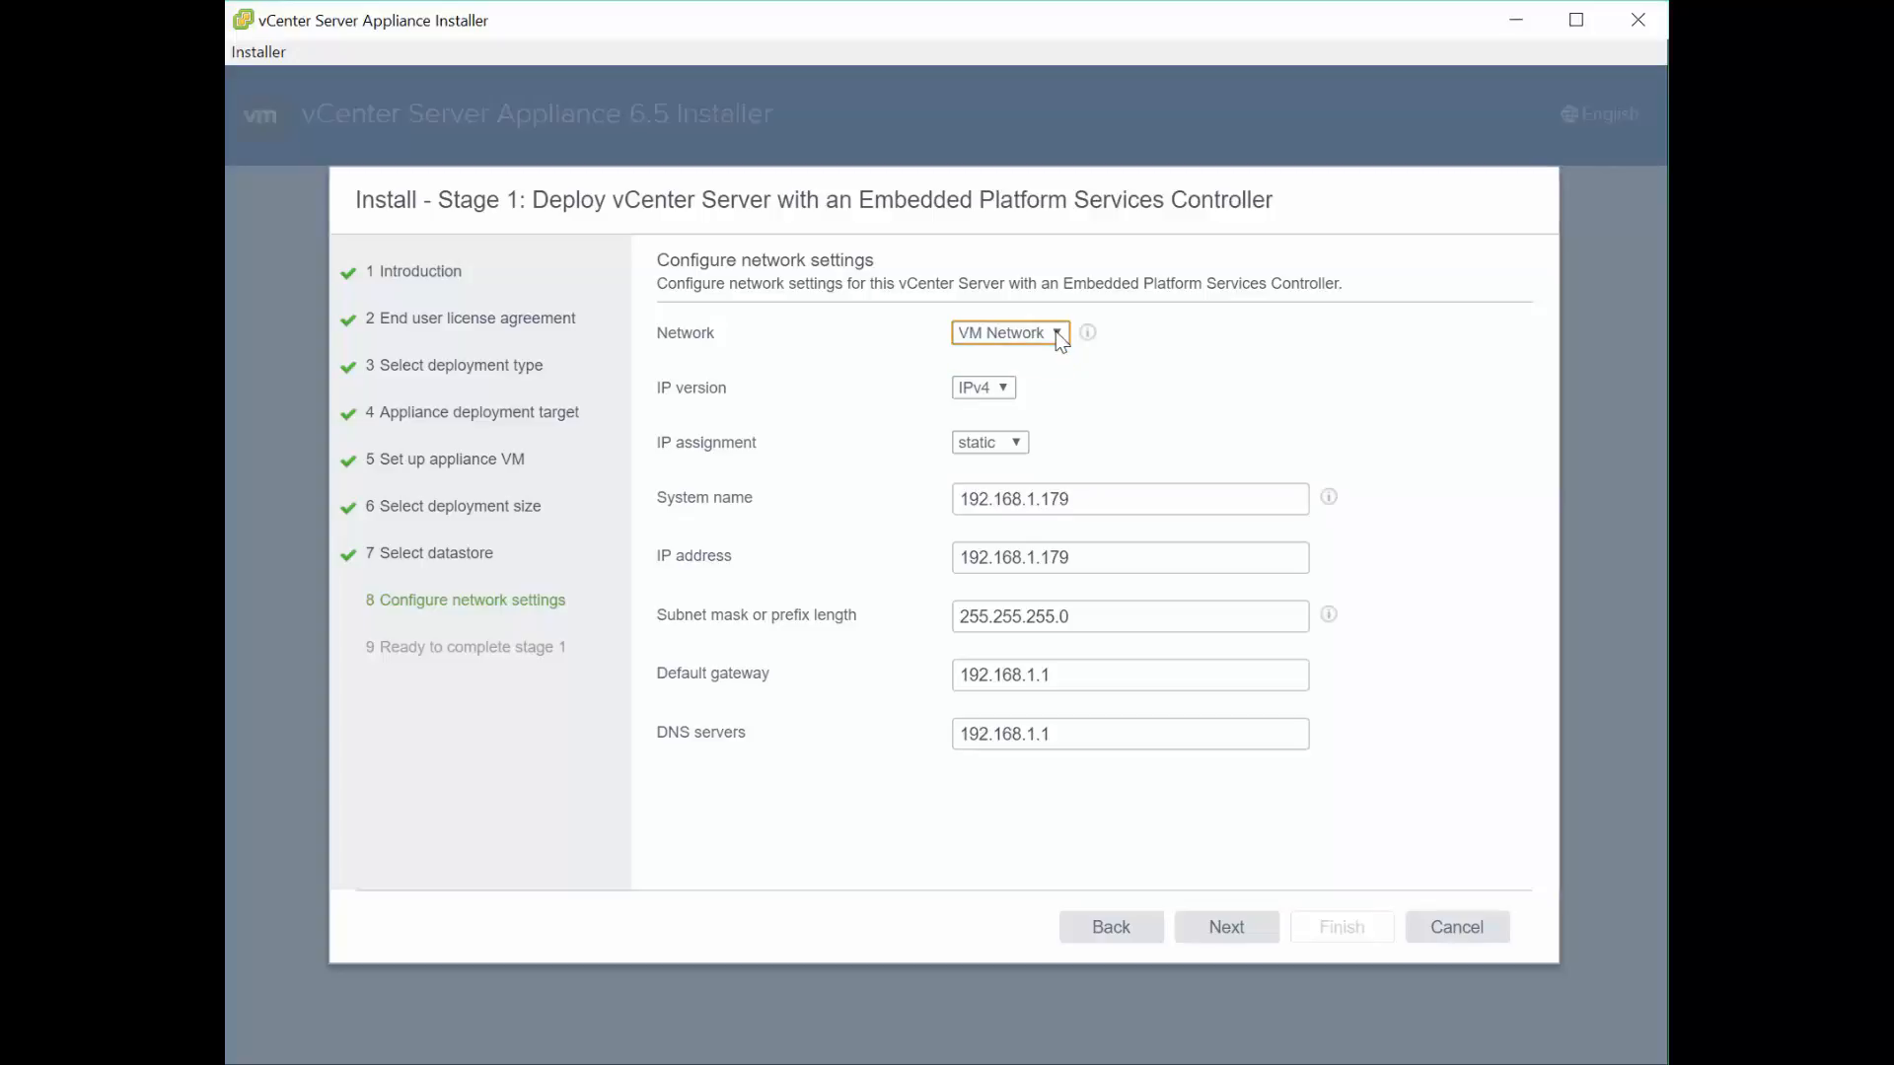
{"action": "left_click", "coordinate": [1004, 388]}
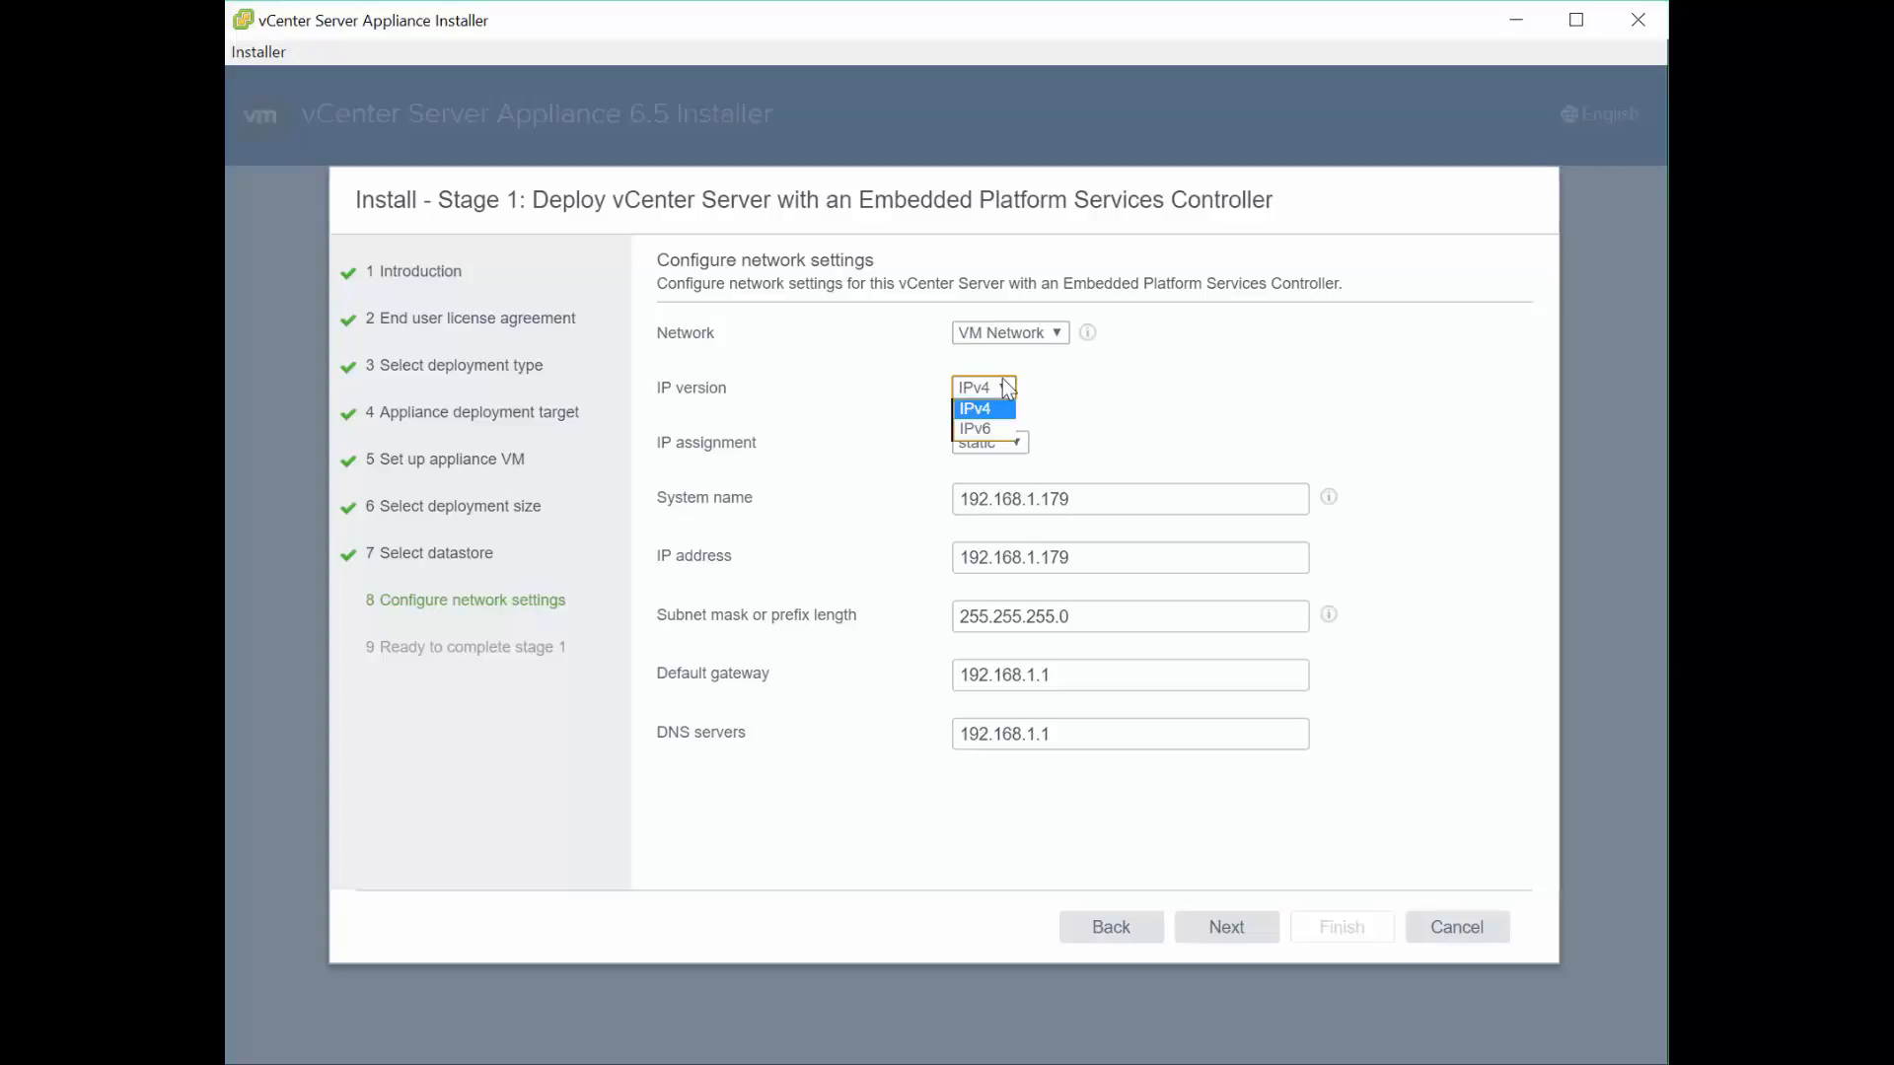
{"action": "left_click", "coordinate": [1151, 412]}
{"action": "left_click", "coordinate": [1017, 444]}
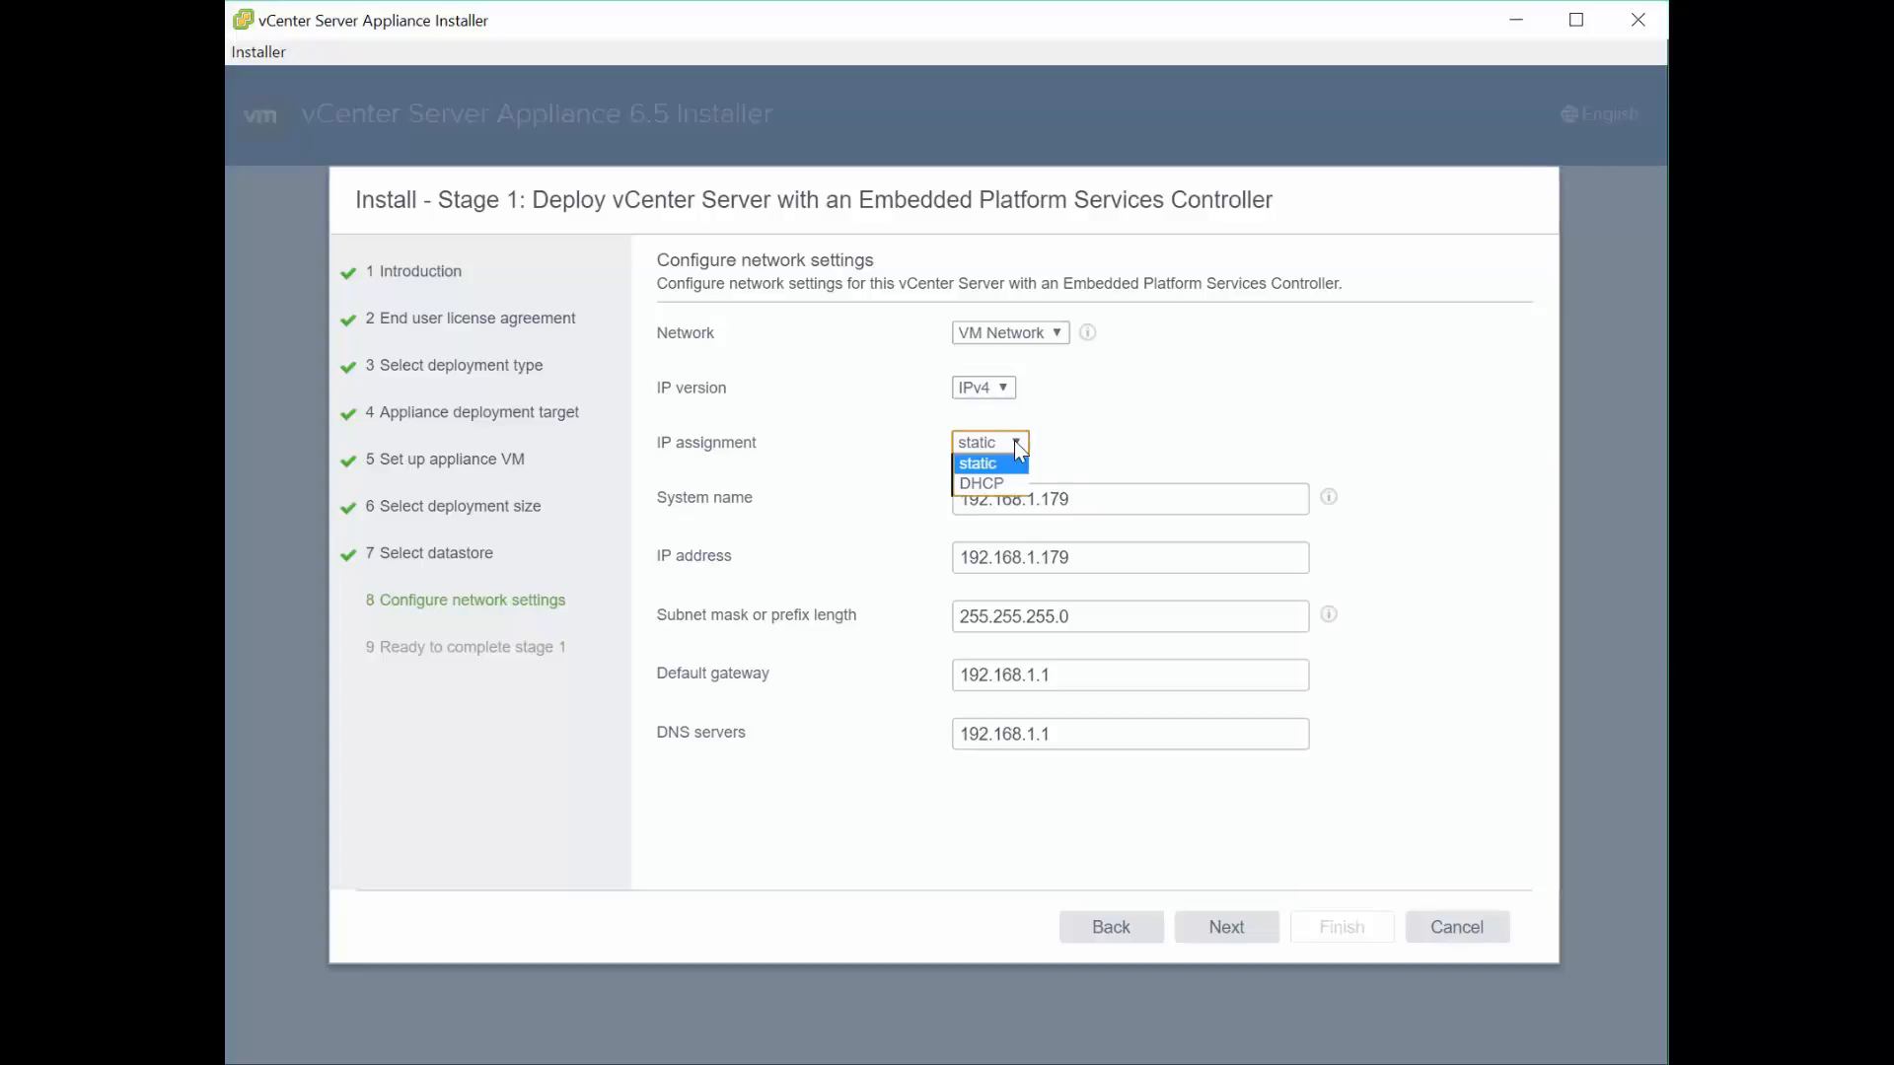
{"action": "left_click", "coordinate": [1106, 437]}
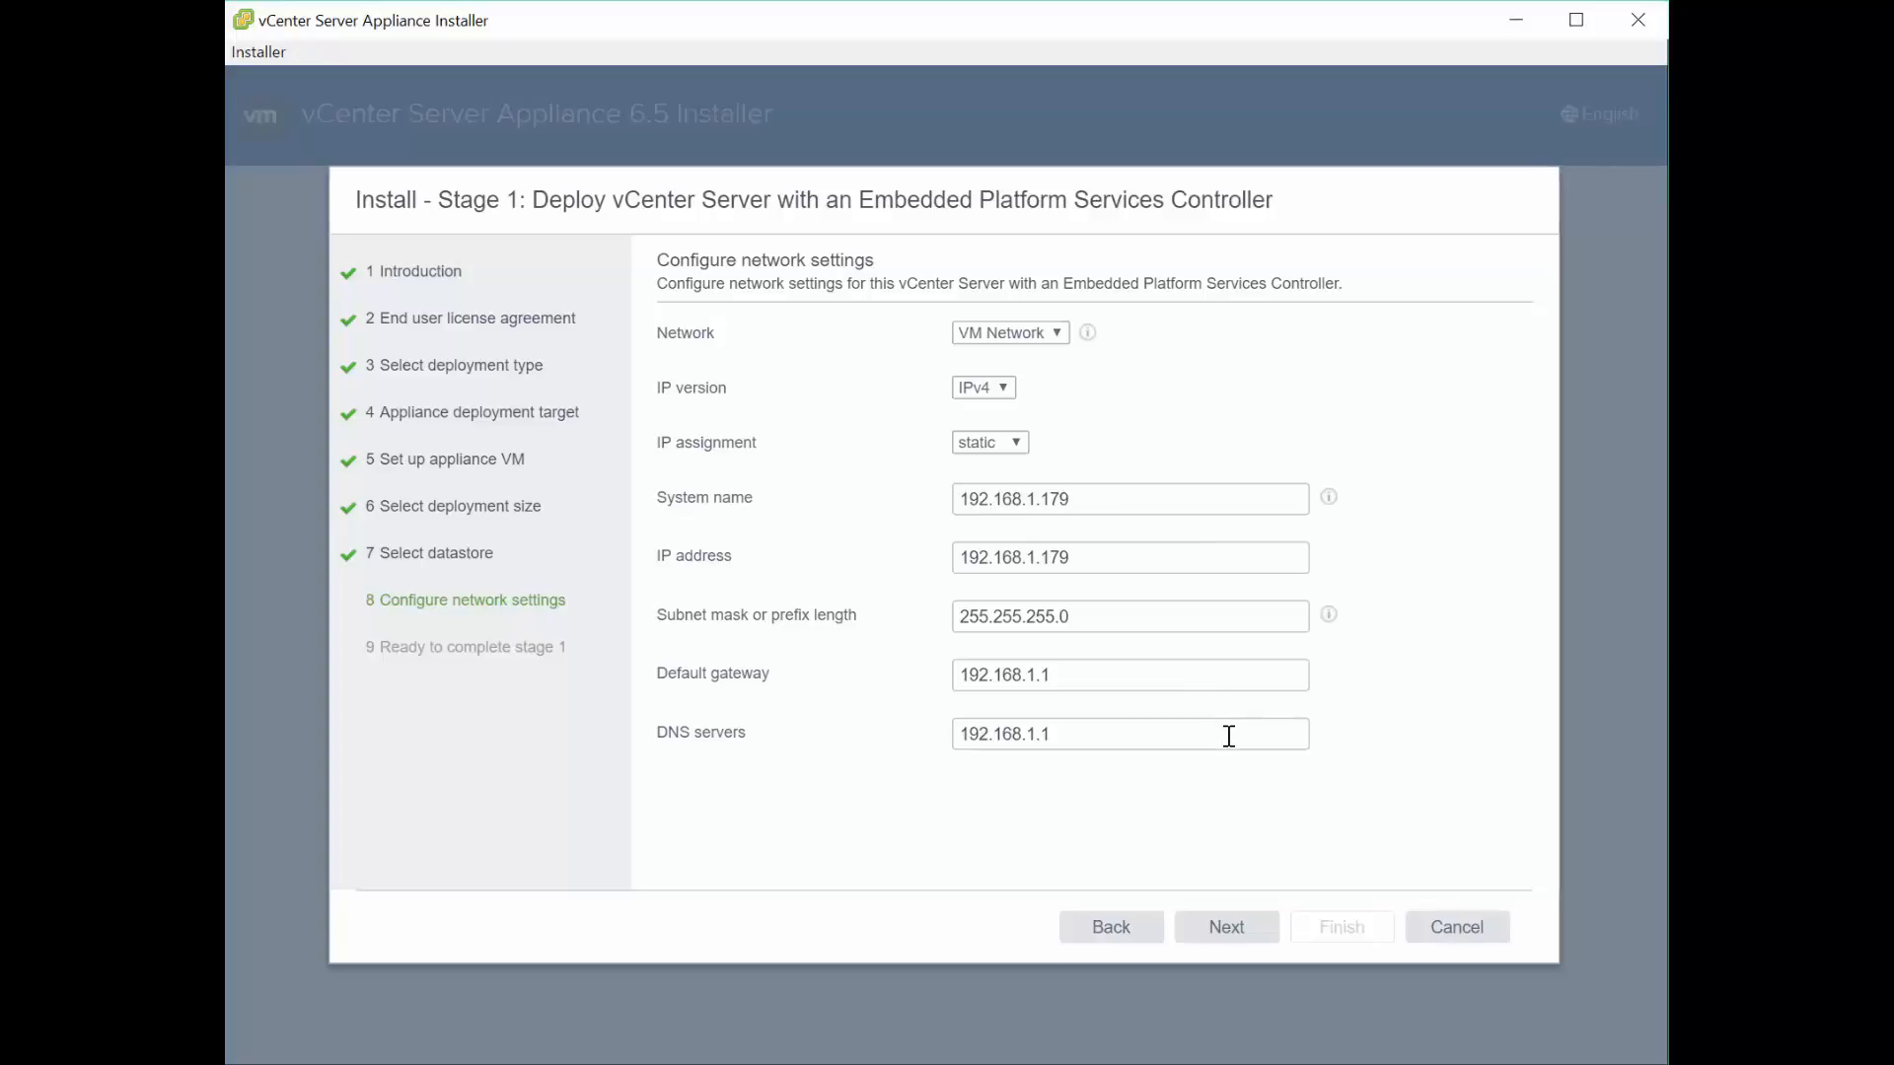
- Advance to the stage 1 review page summarizing deployment, datastore and network settings
{"action": "left_click", "coordinate": [1238, 932]}
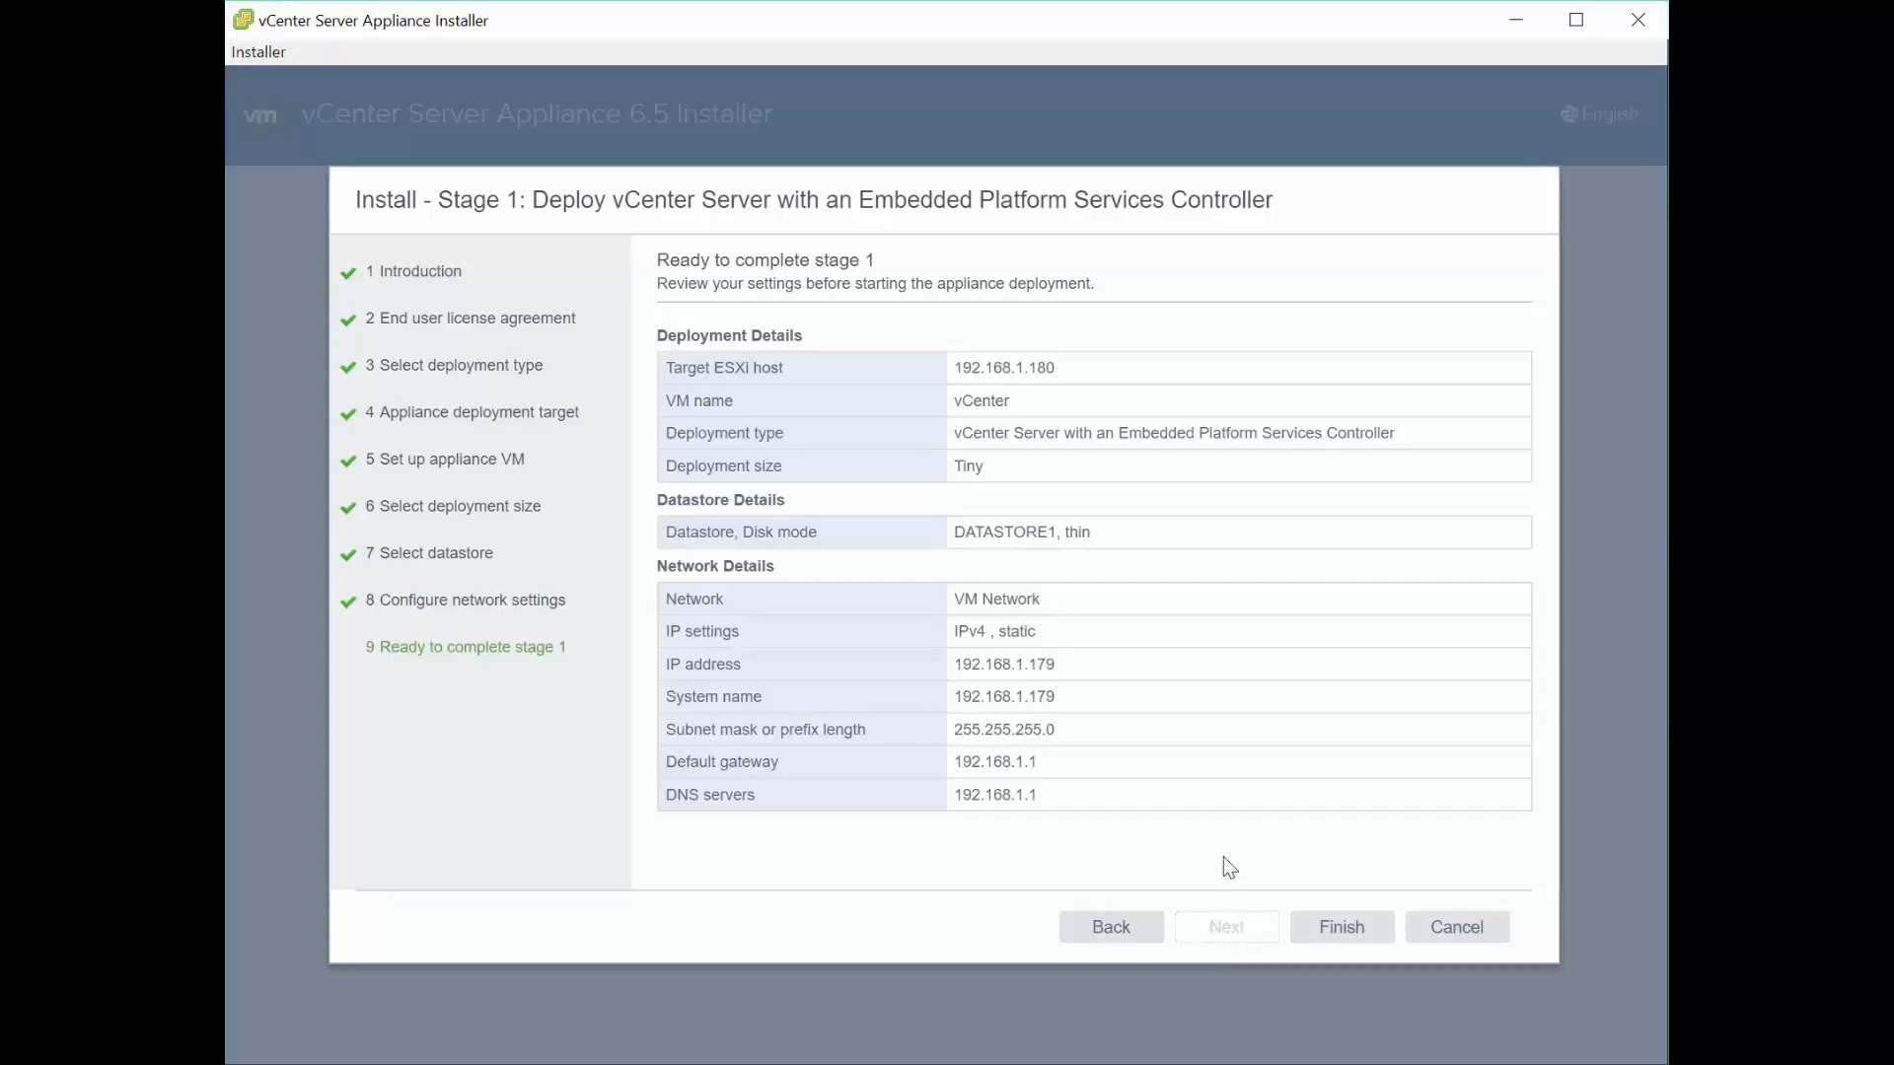
- Finish stage 1 to deploy the appliance and wait for 100% completion
{"action": "left_click", "coordinate": [1343, 937]}
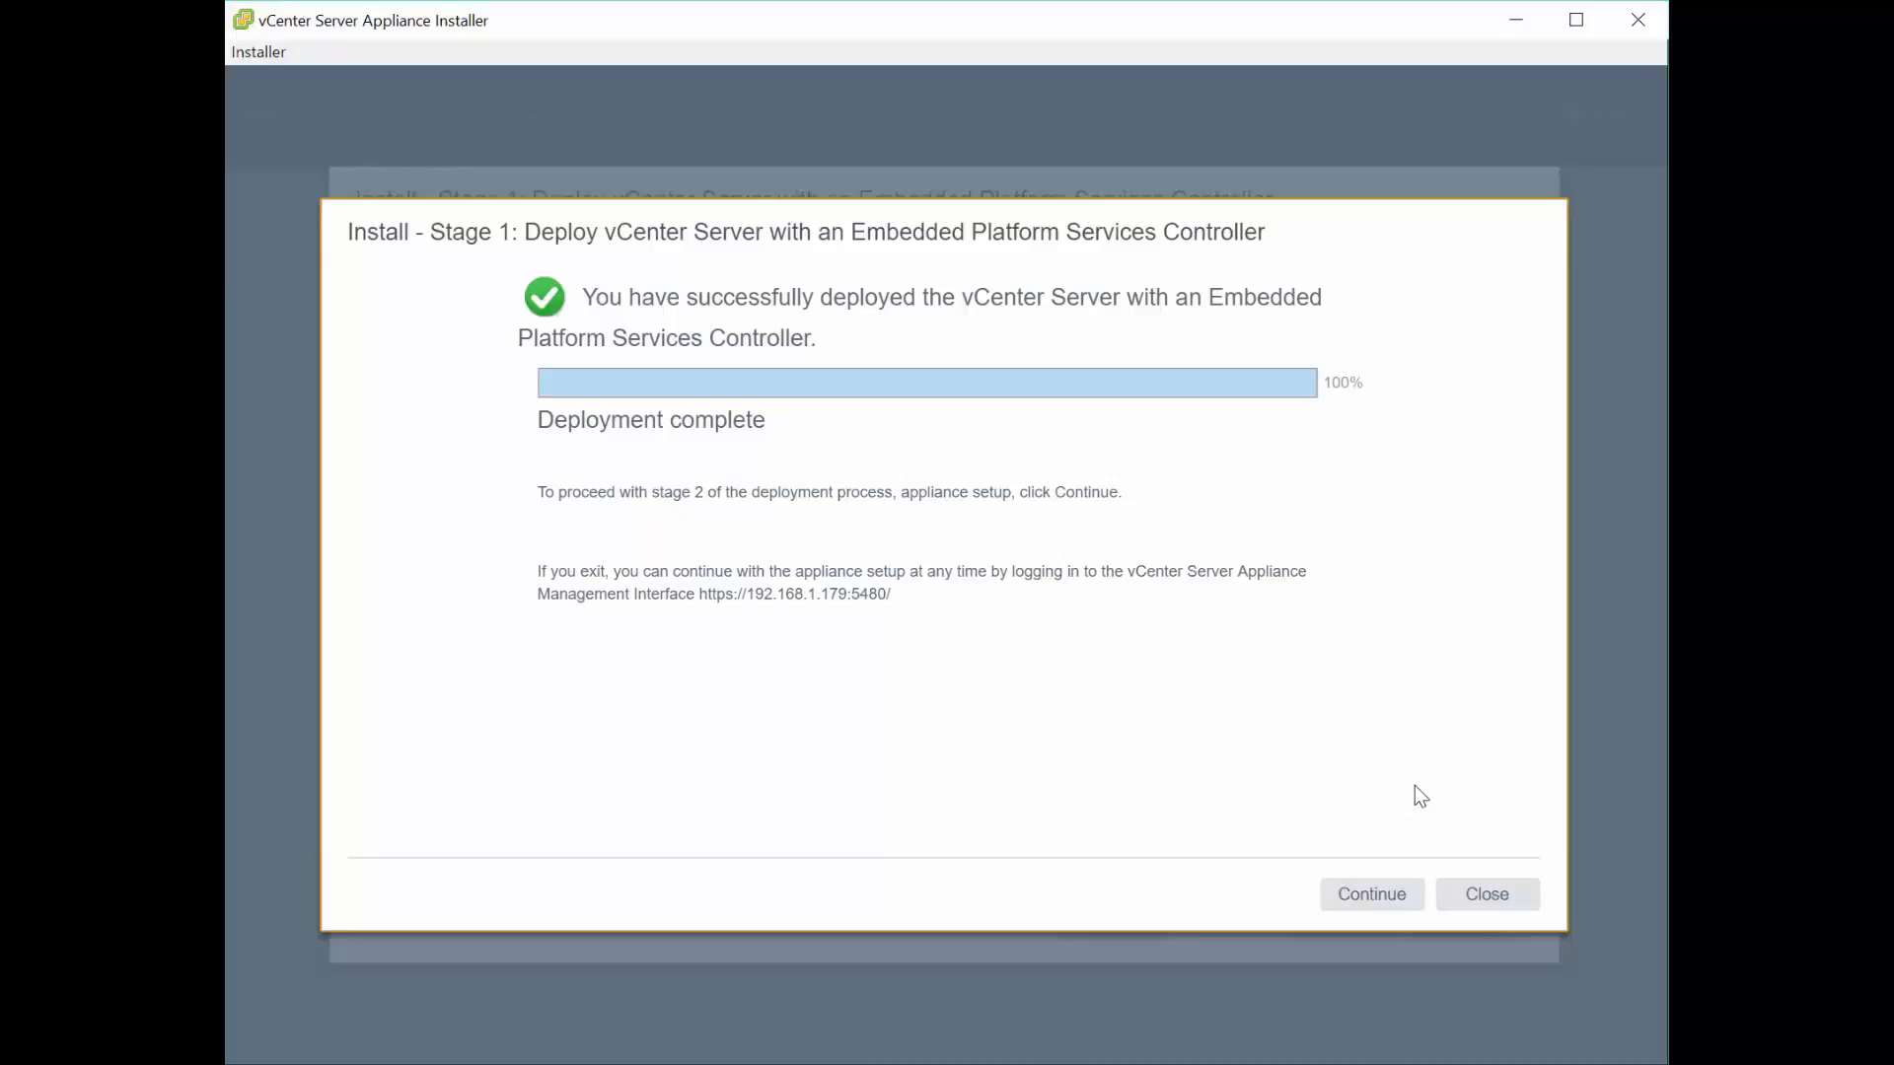
- Start Stage 2 and advance from its Introduction page to Appliance configuration
{"action": "left_click", "coordinate": [1381, 897]}
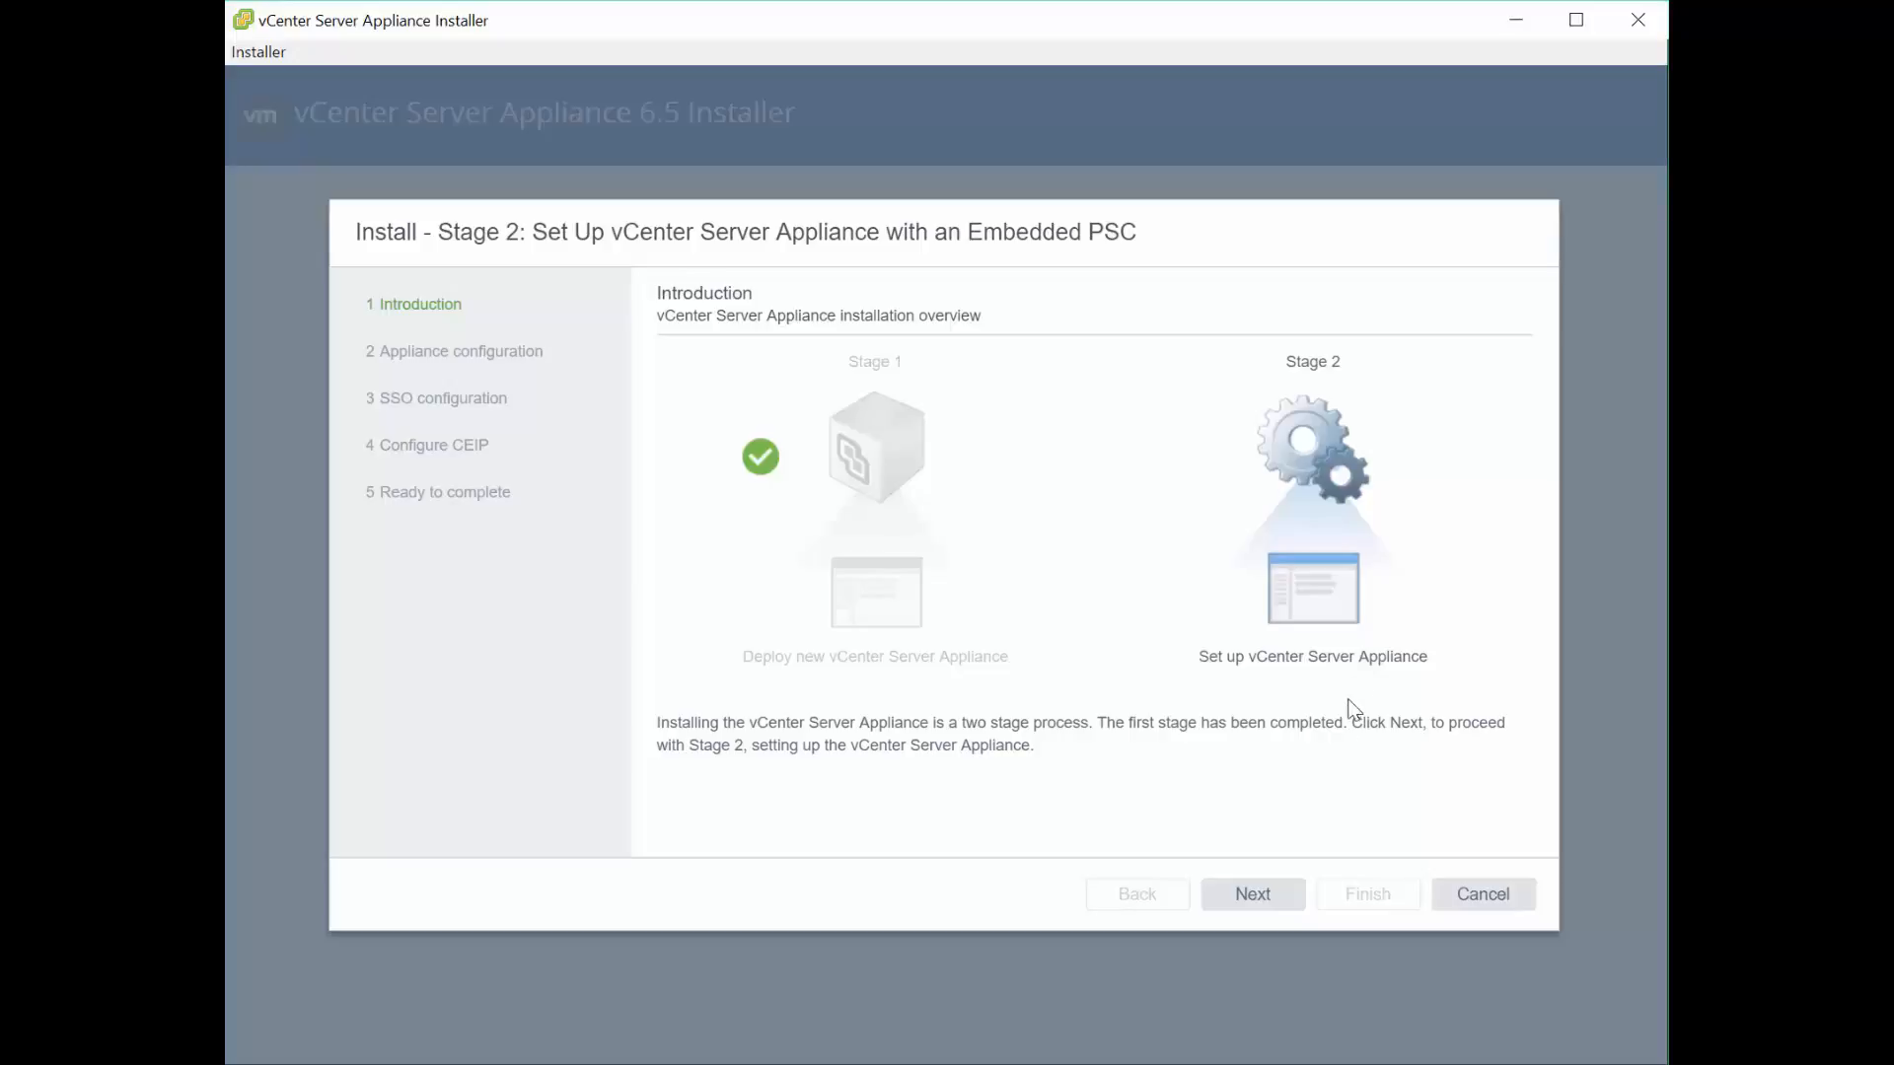
{"action": "left_click", "coordinate": [1265, 899]}
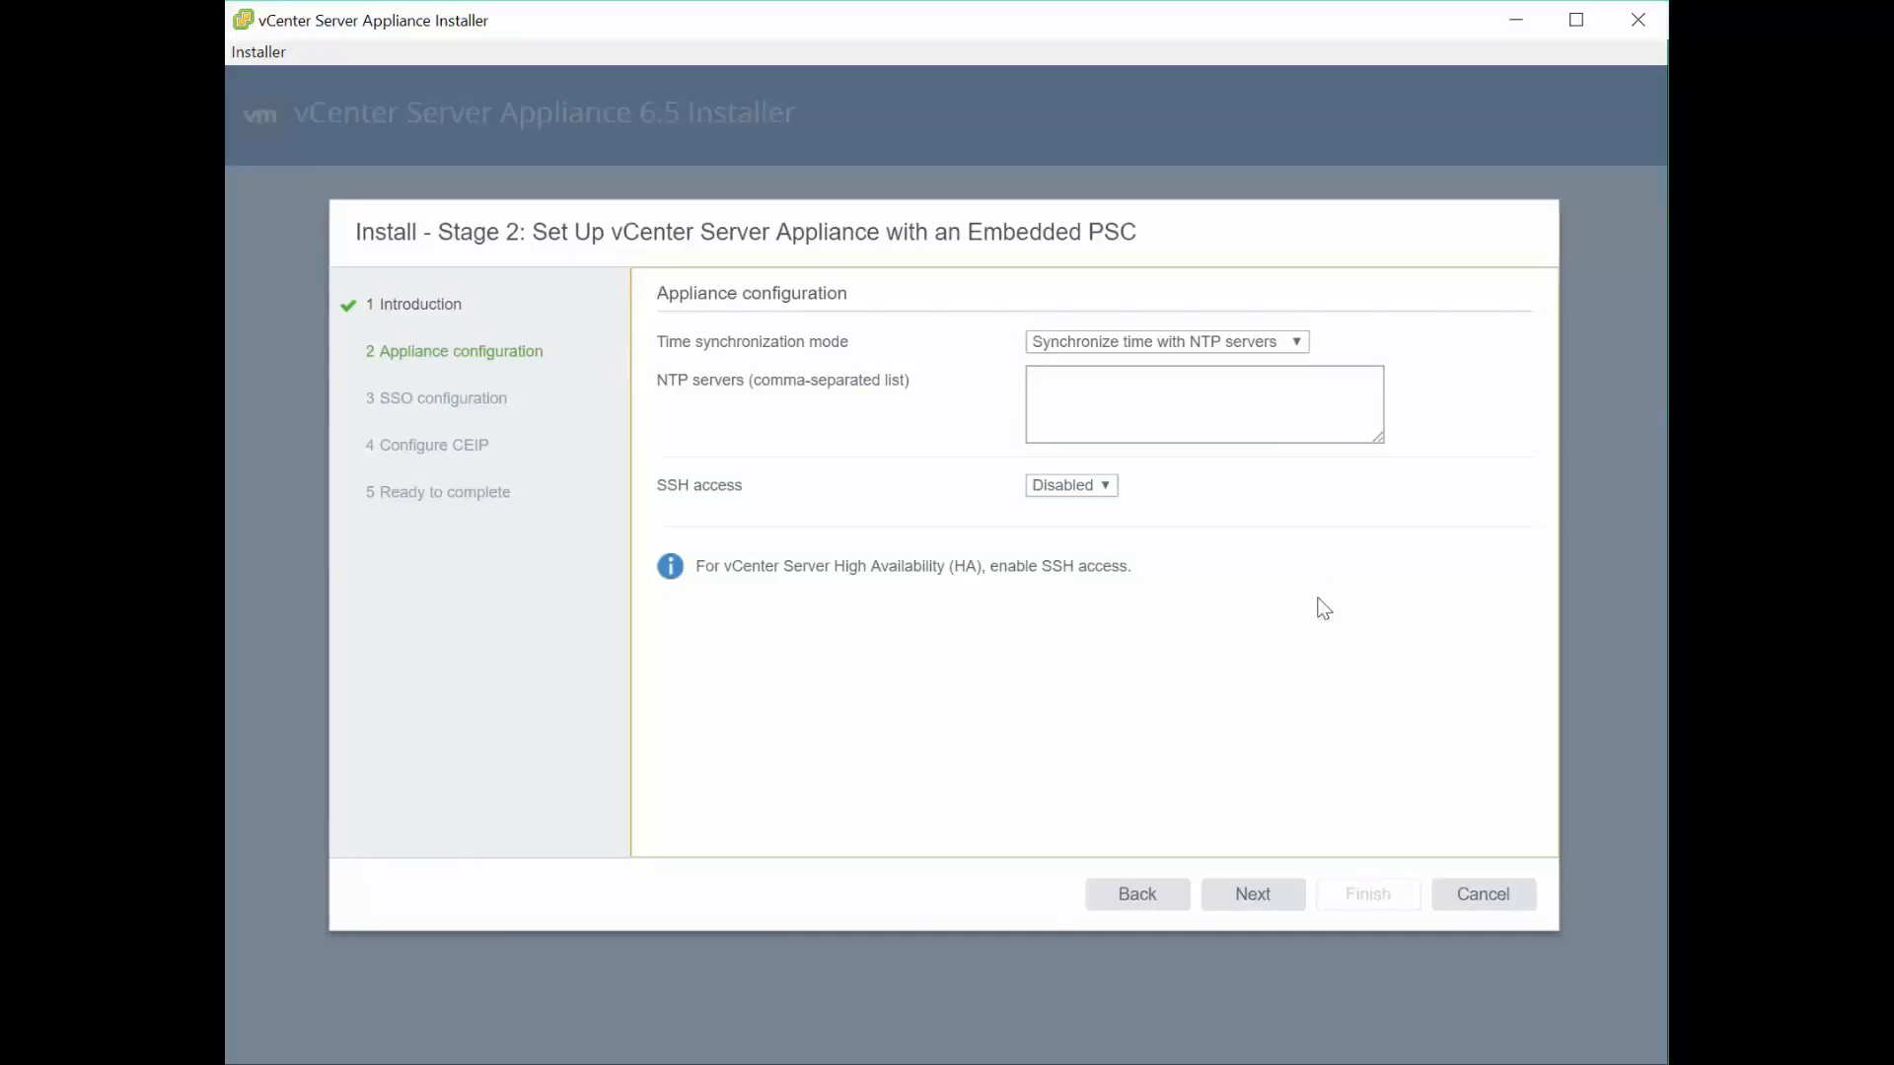
- Set time synchronization to 'Synchronize time with the ESXi host' and SSH access to Enabled
{"action": "left_click", "coordinate": [1282, 341]}
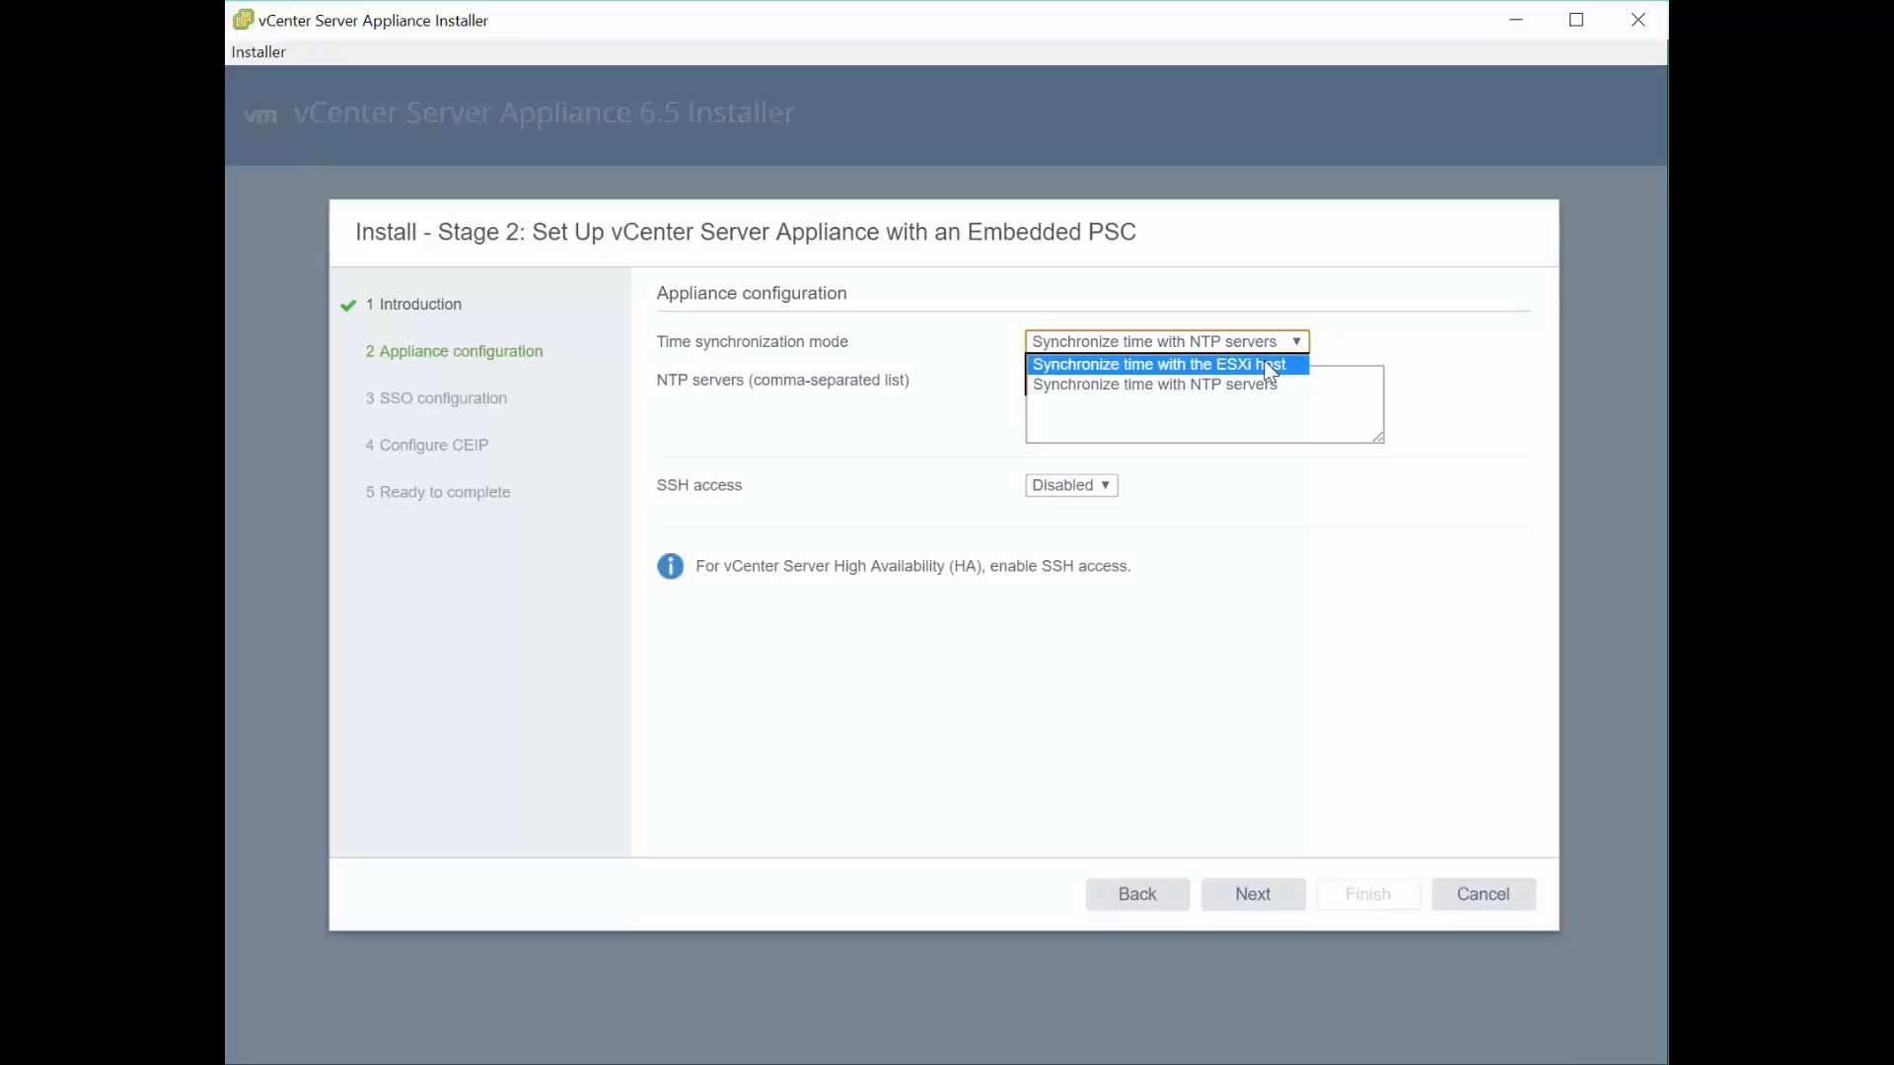
{"action": "left_click", "coordinate": [1269, 366]}
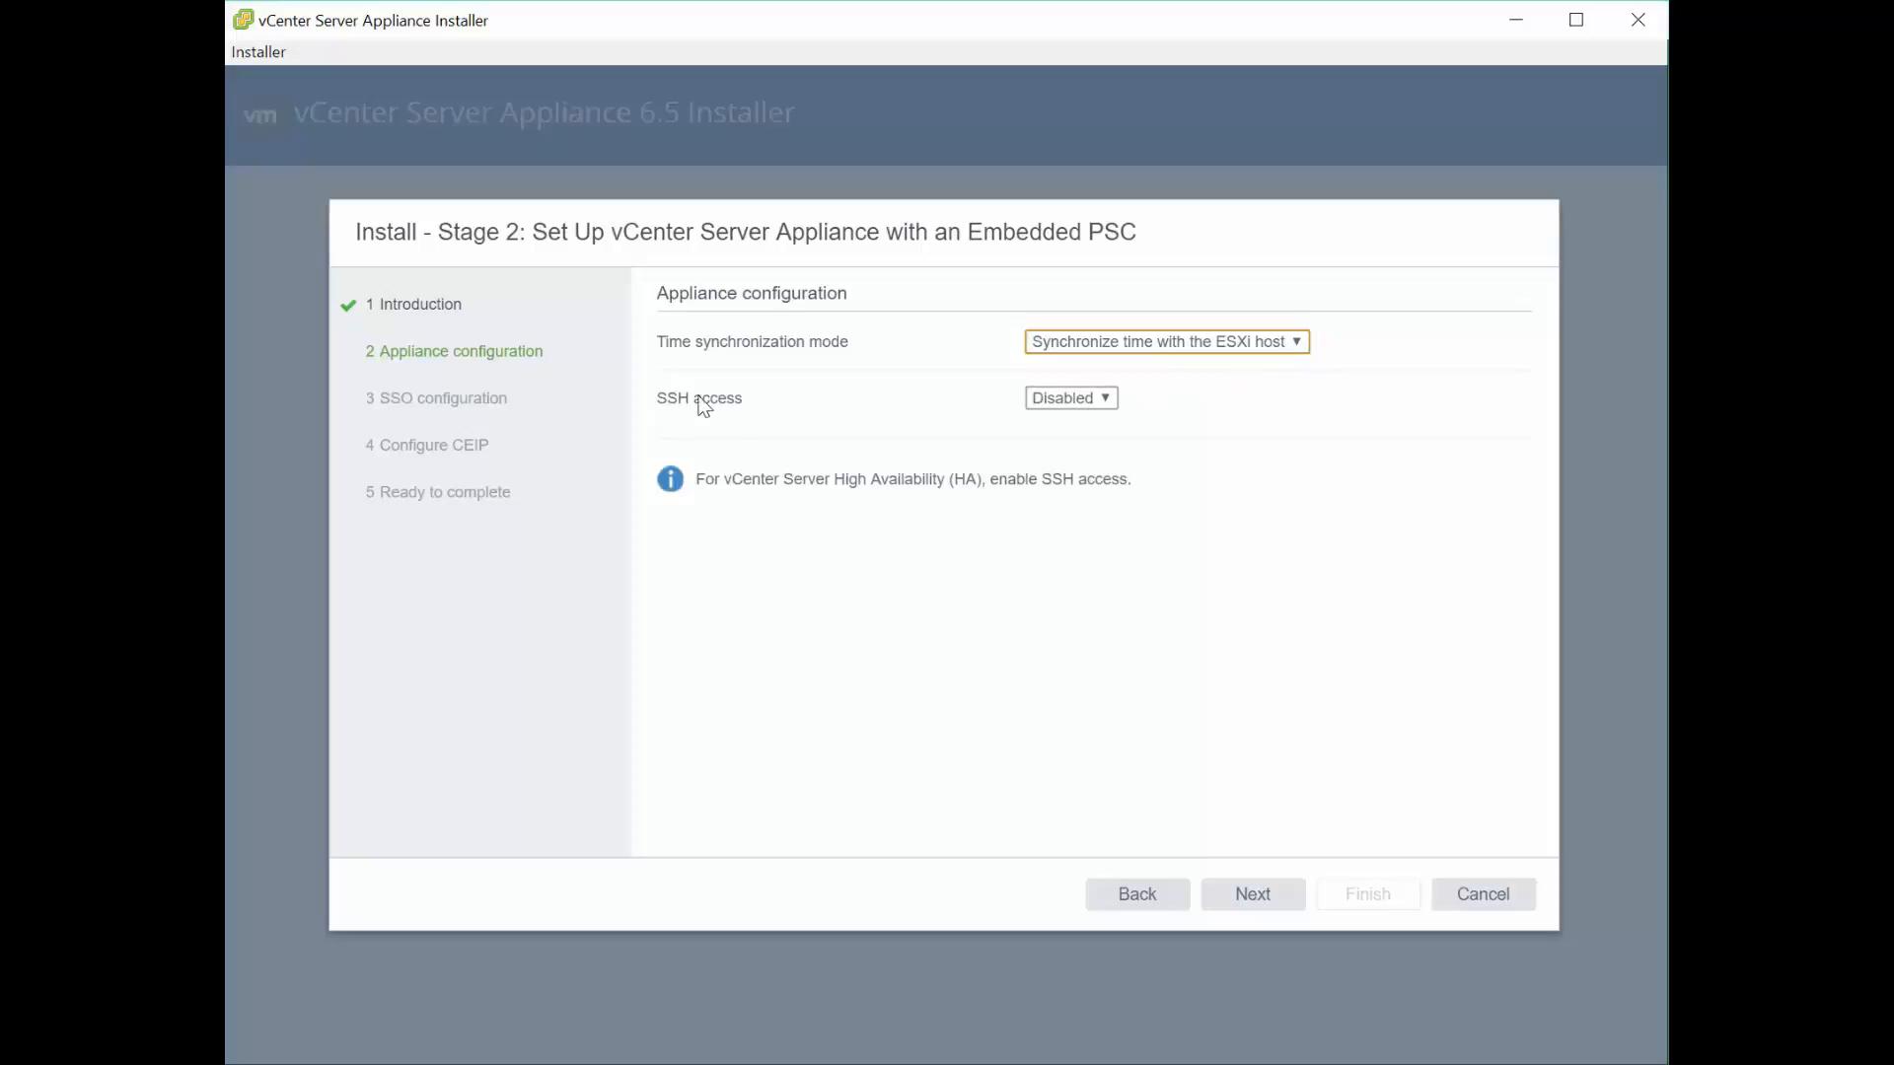
{"action": "left_click", "coordinate": [1096, 404]}
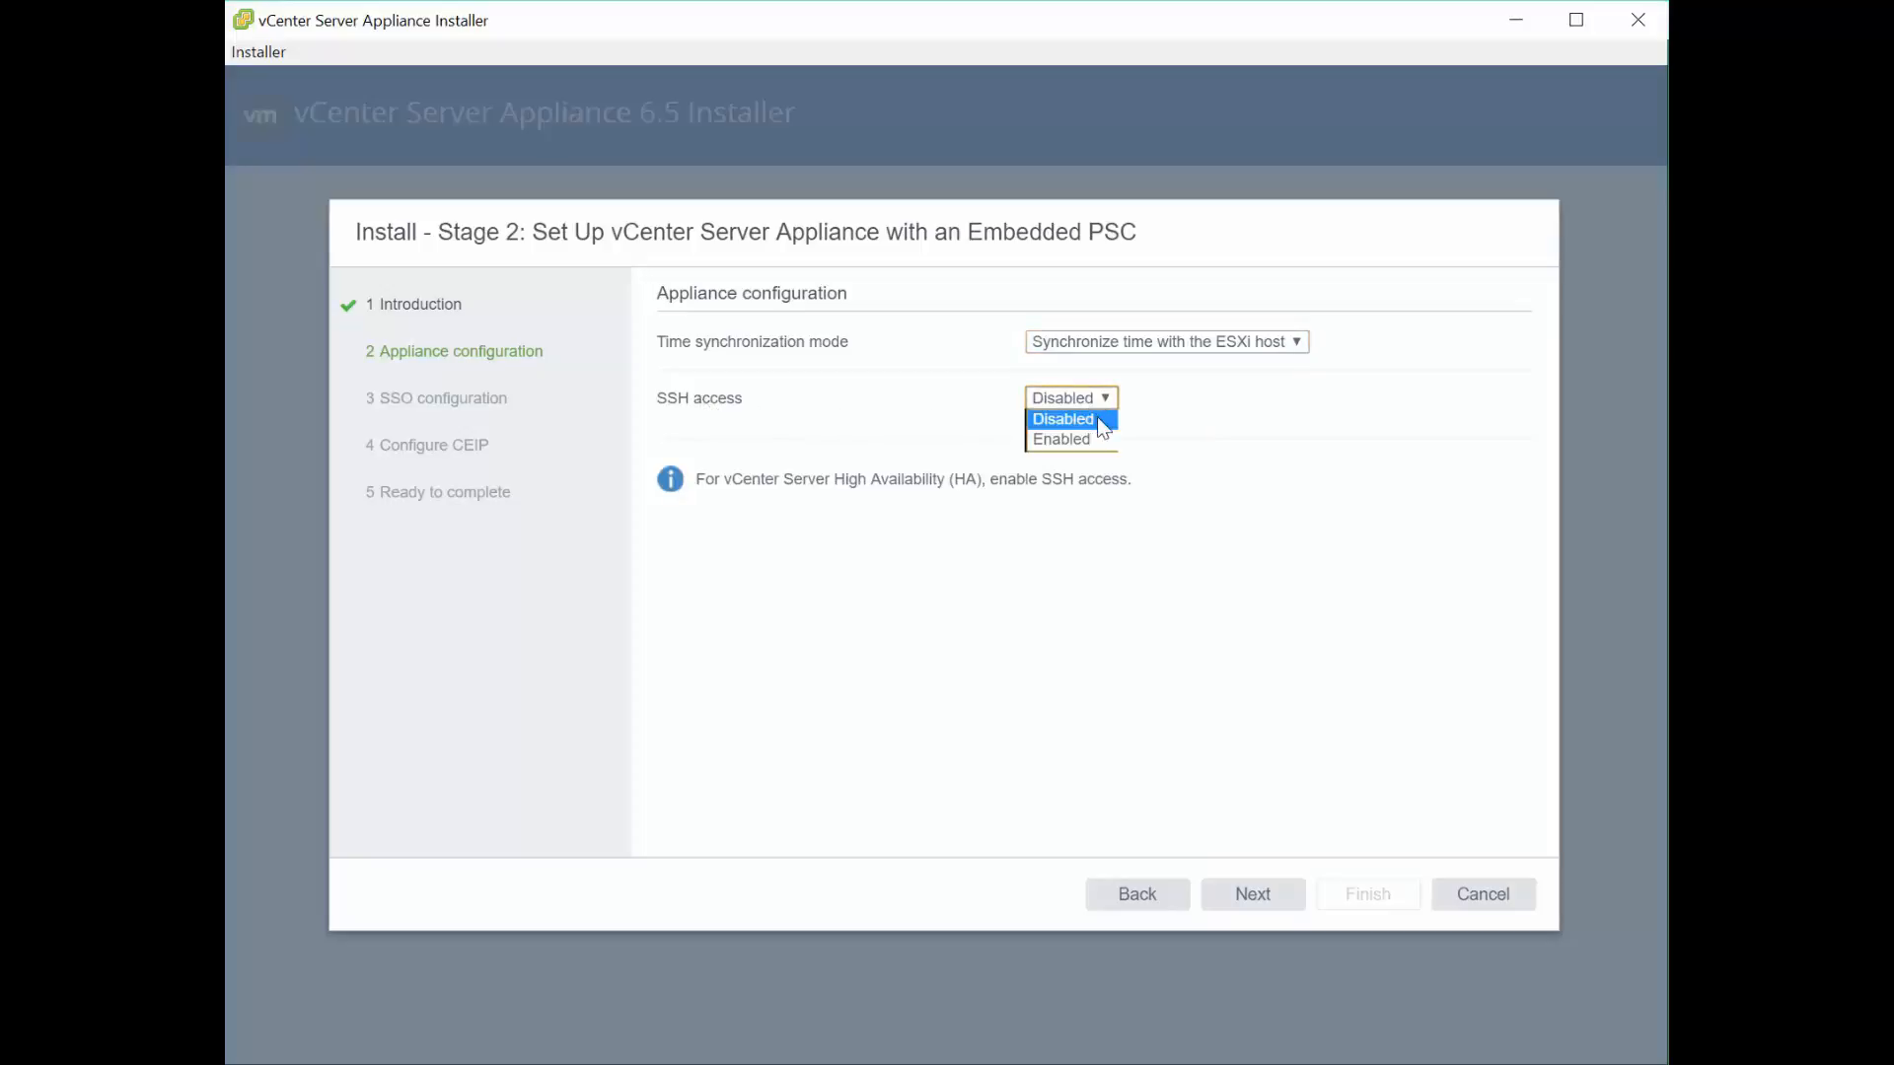
{"action": "left_click", "coordinate": [1098, 439]}
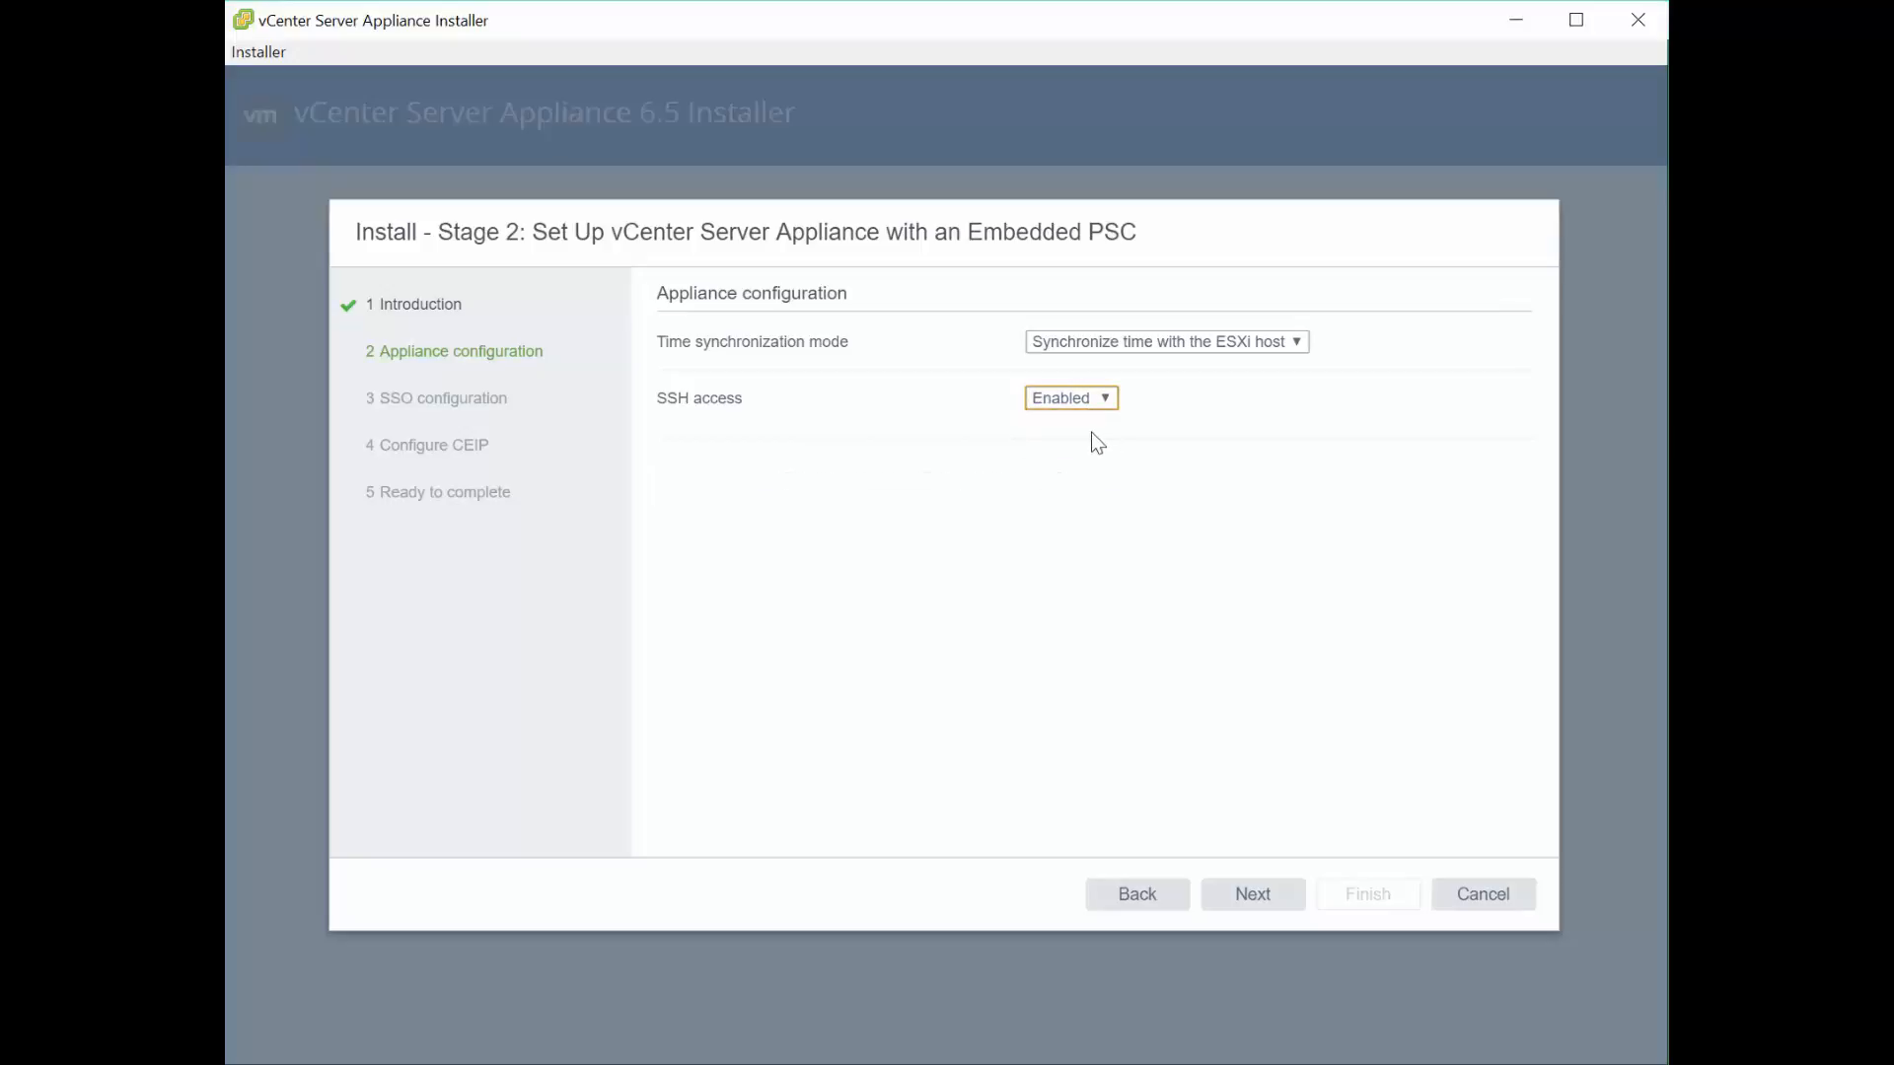
{"action": "left_click", "coordinate": [1273, 899]}
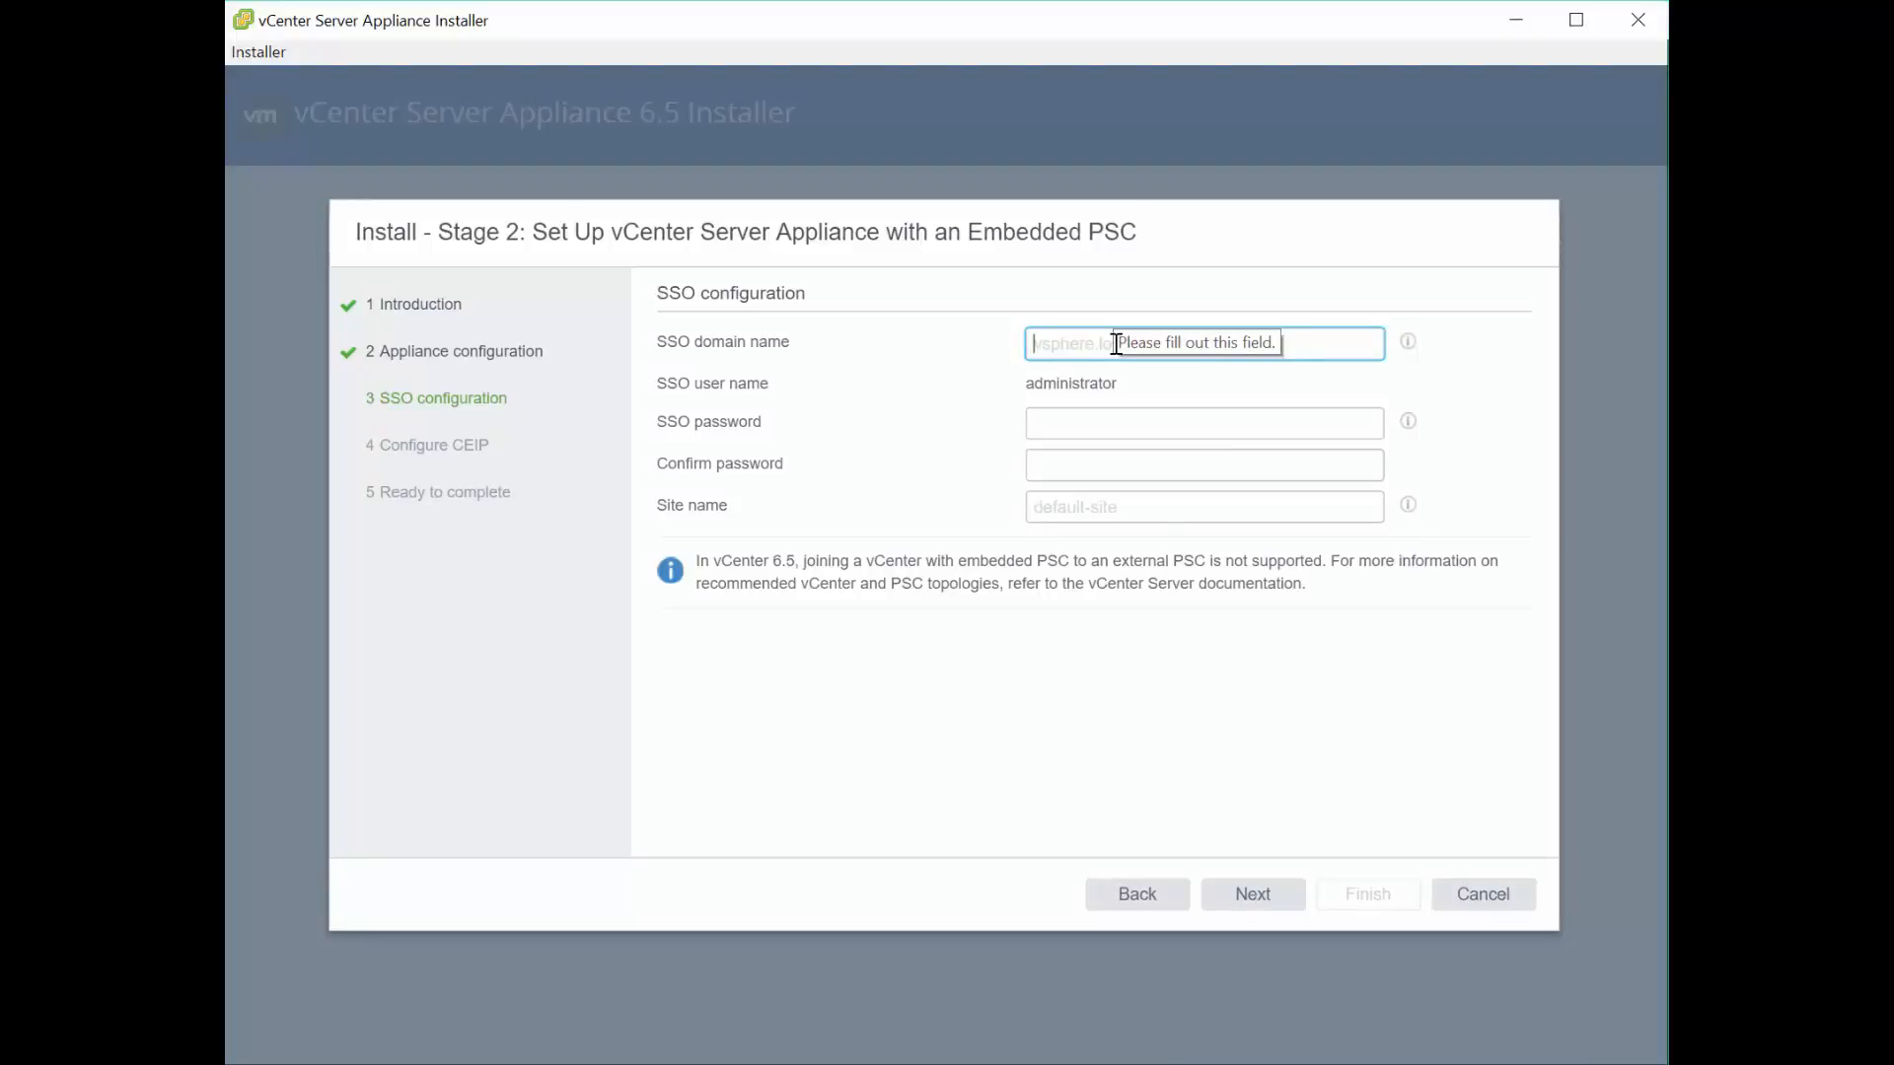
- Configure SSO with domain vsphere.local, the confirmed SSO password, and site name vsphere
{"action": "type", "text": "vsp"}
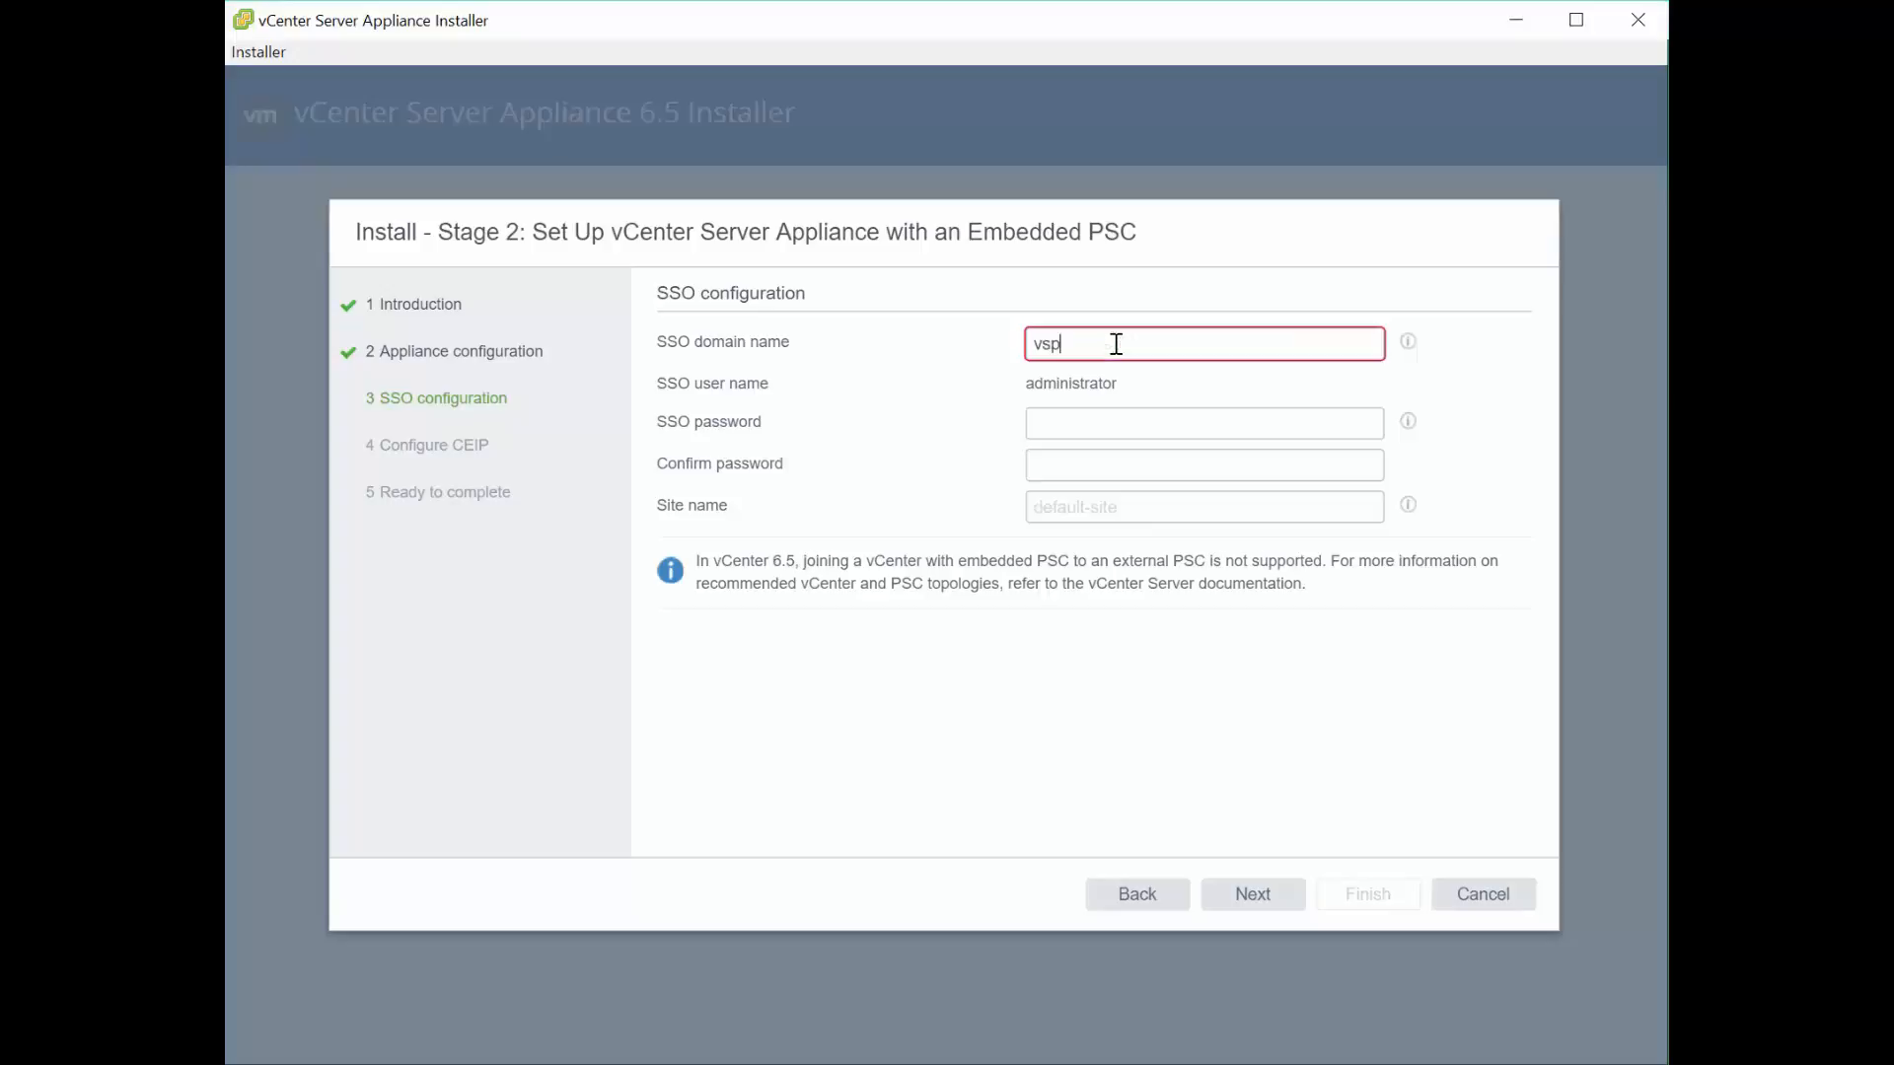
{"action": "type", "text": "here.local"}
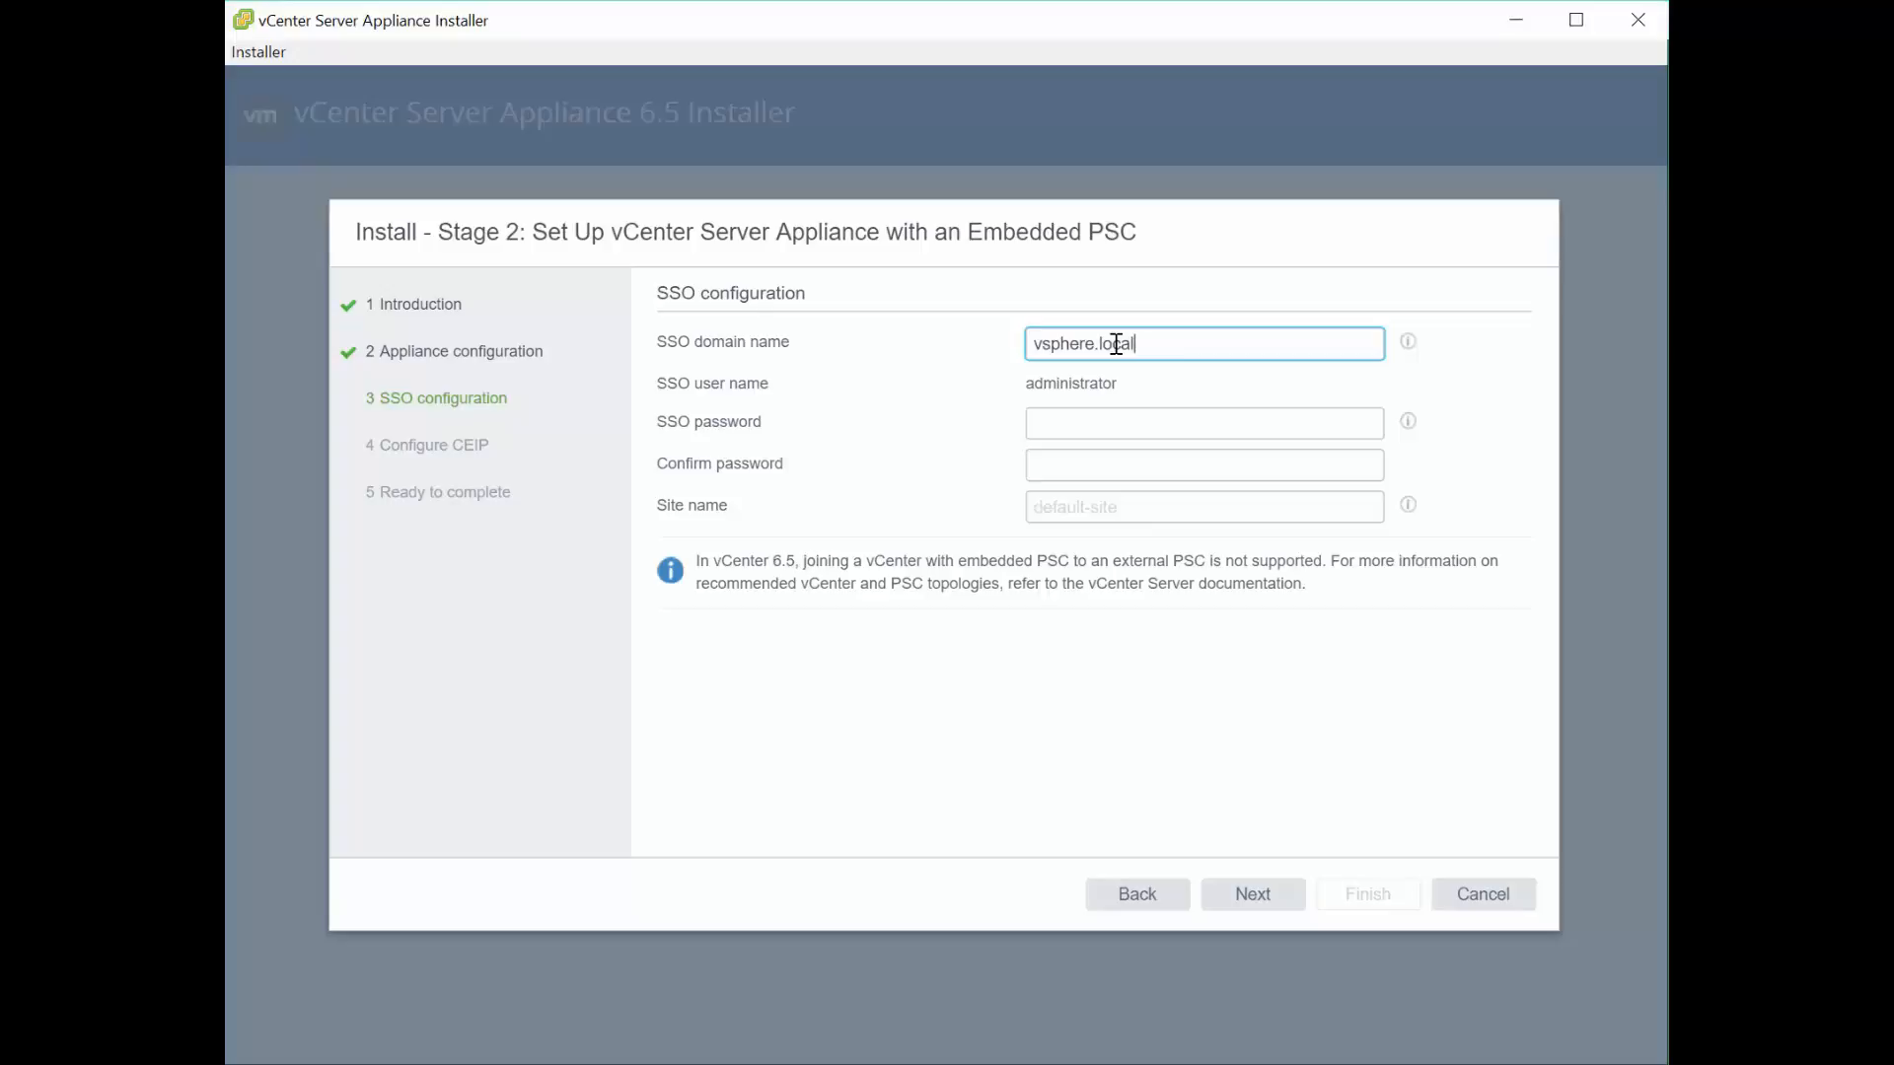
{"action": "key", "text": "Tab"}
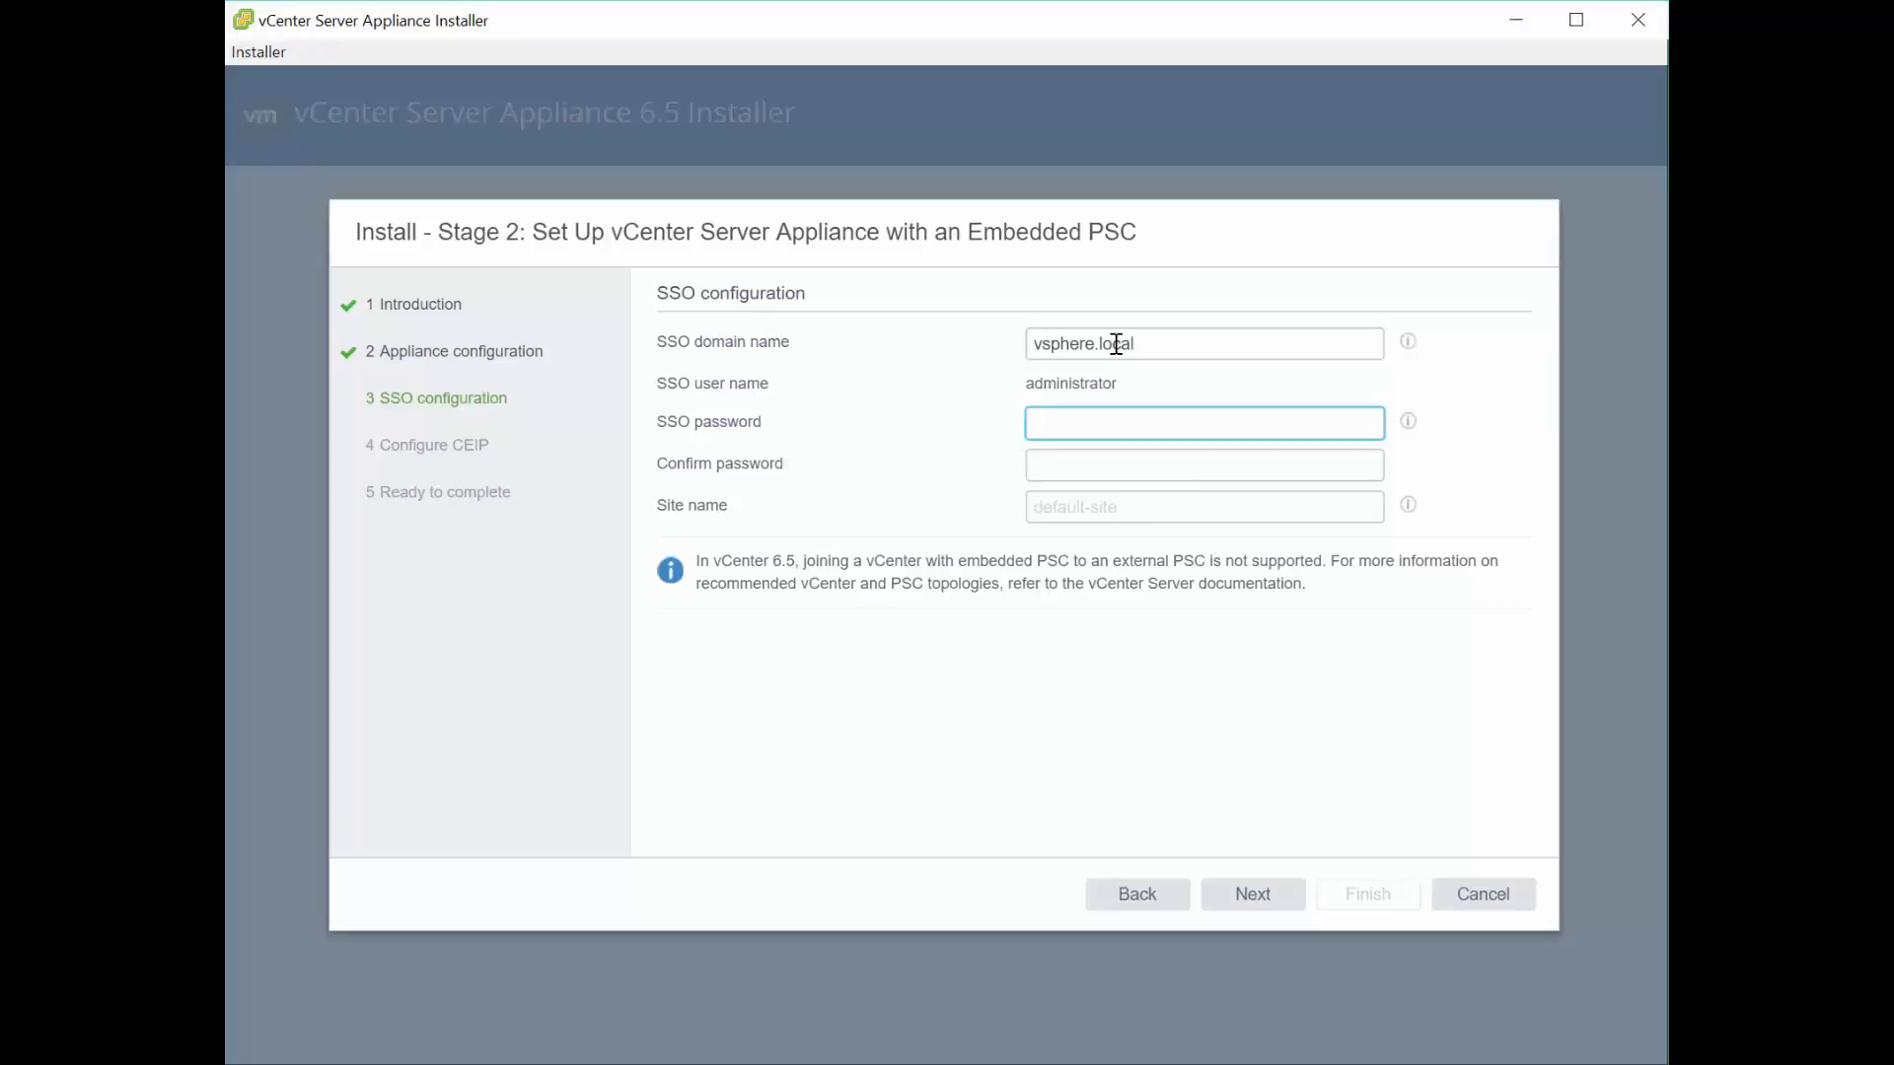
{"action": "type", "text": "•••••••"}
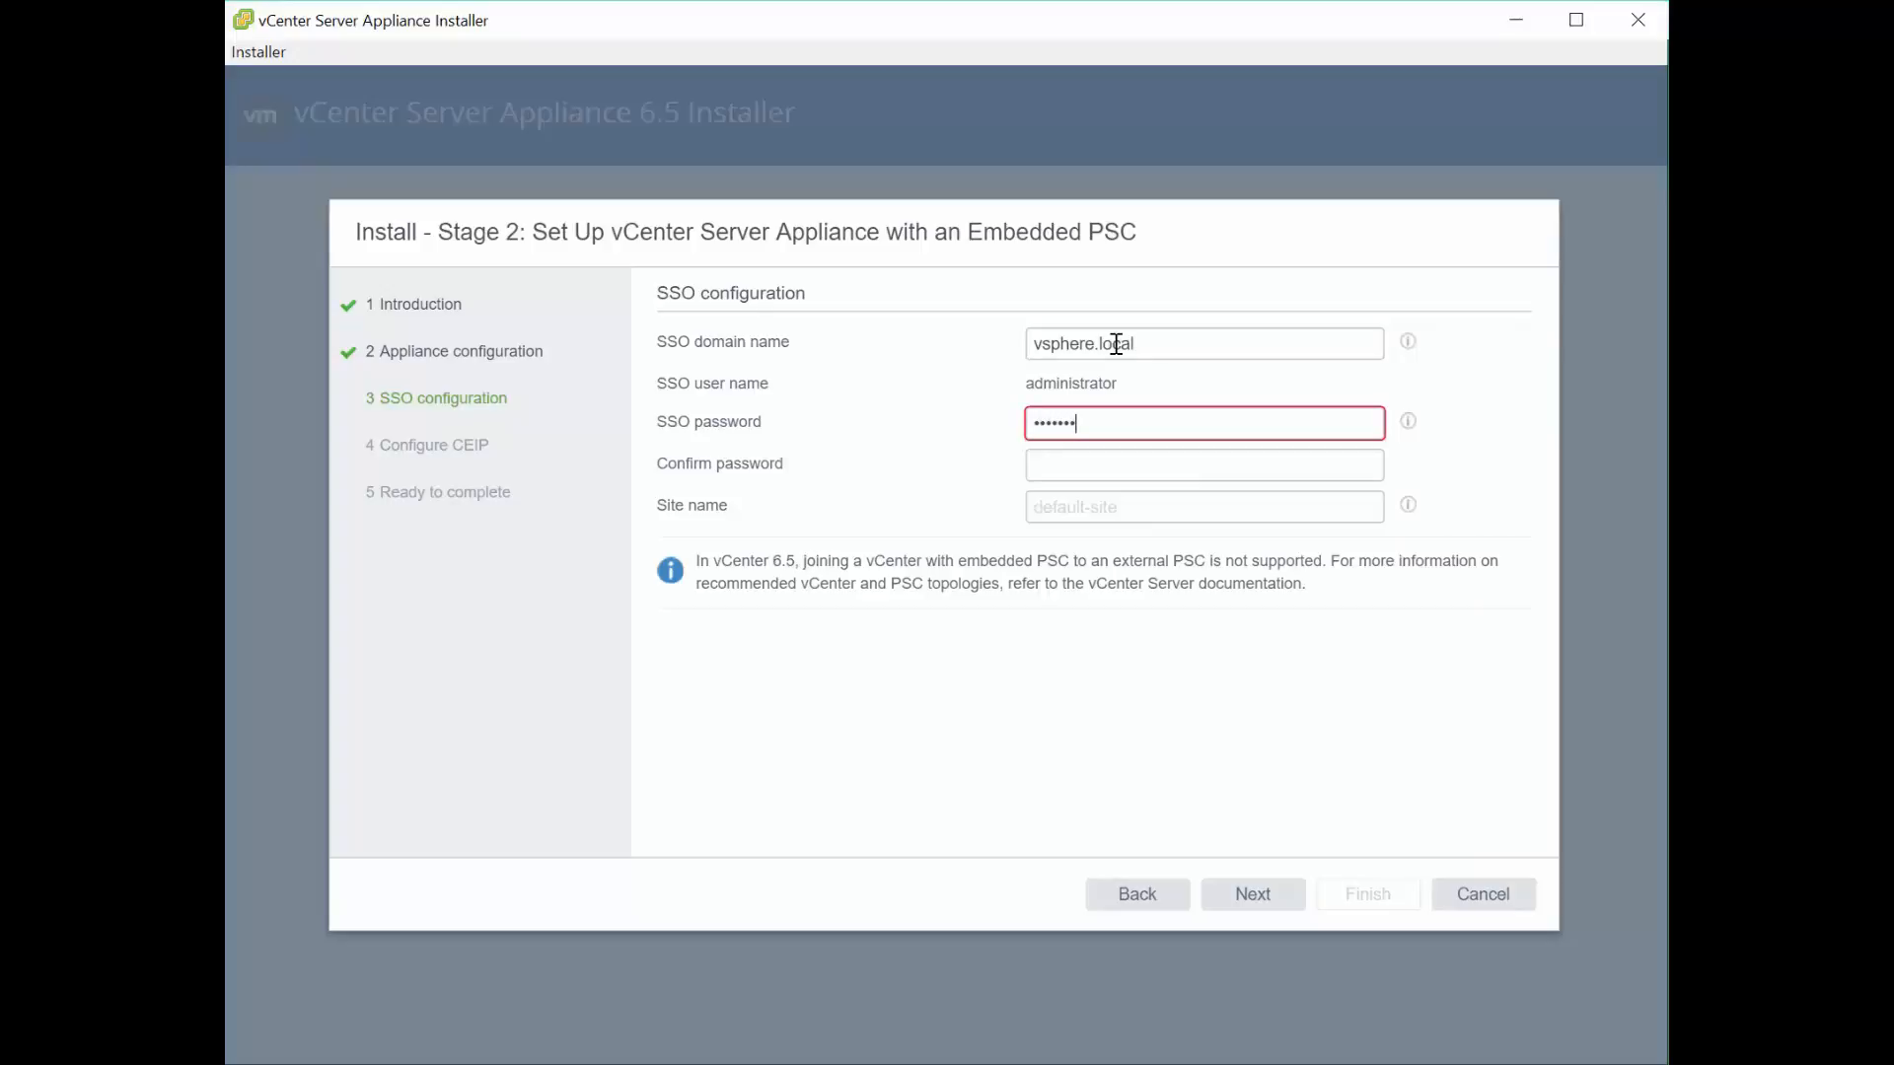
{"action": "type", "text": "•••••••"}
{"action": "key", "text": "Tab"}
{"action": "type", "text": "••••••••••••••"}
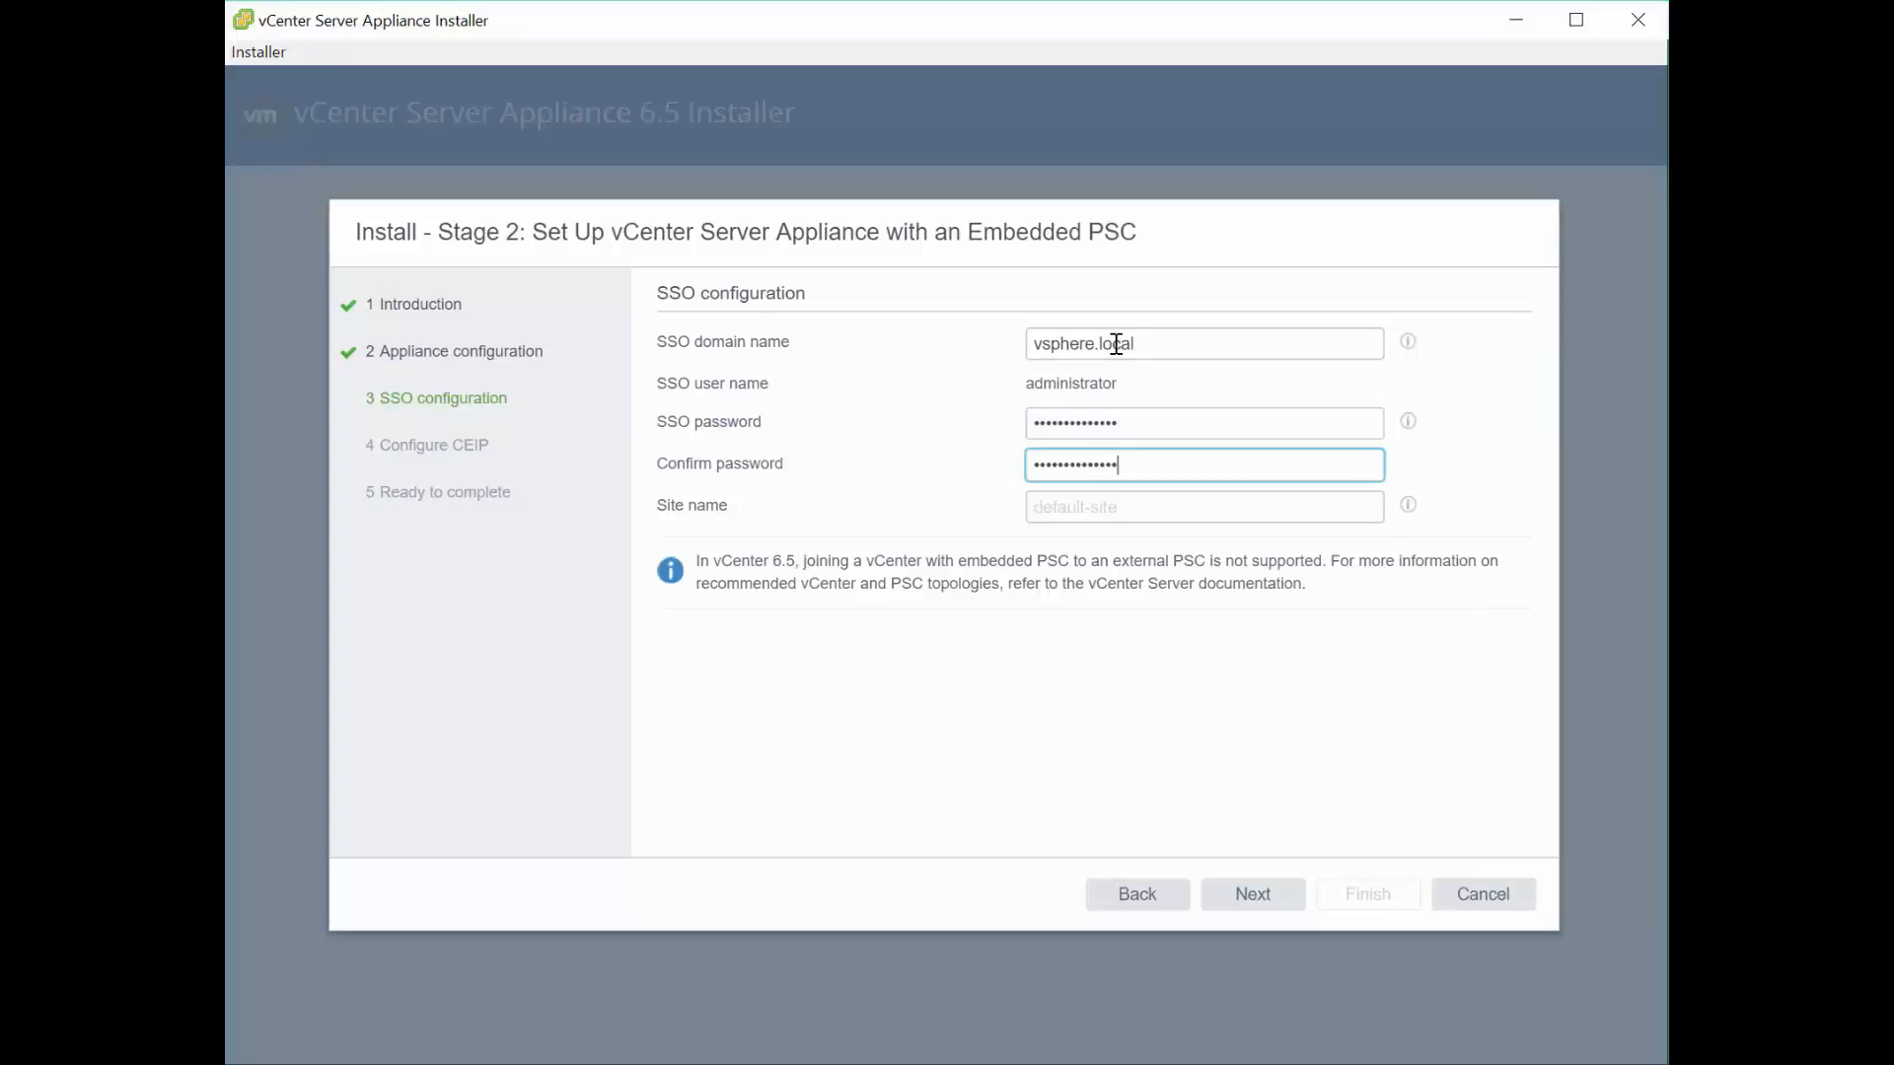
{"action": "left_click", "coordinate": [1121, 514]}
{"action": "type", "text": "vsphere"}
{"action": "left_click_drag", "start_coordinate": [1122, 514], "coordinate": [973, 519]}
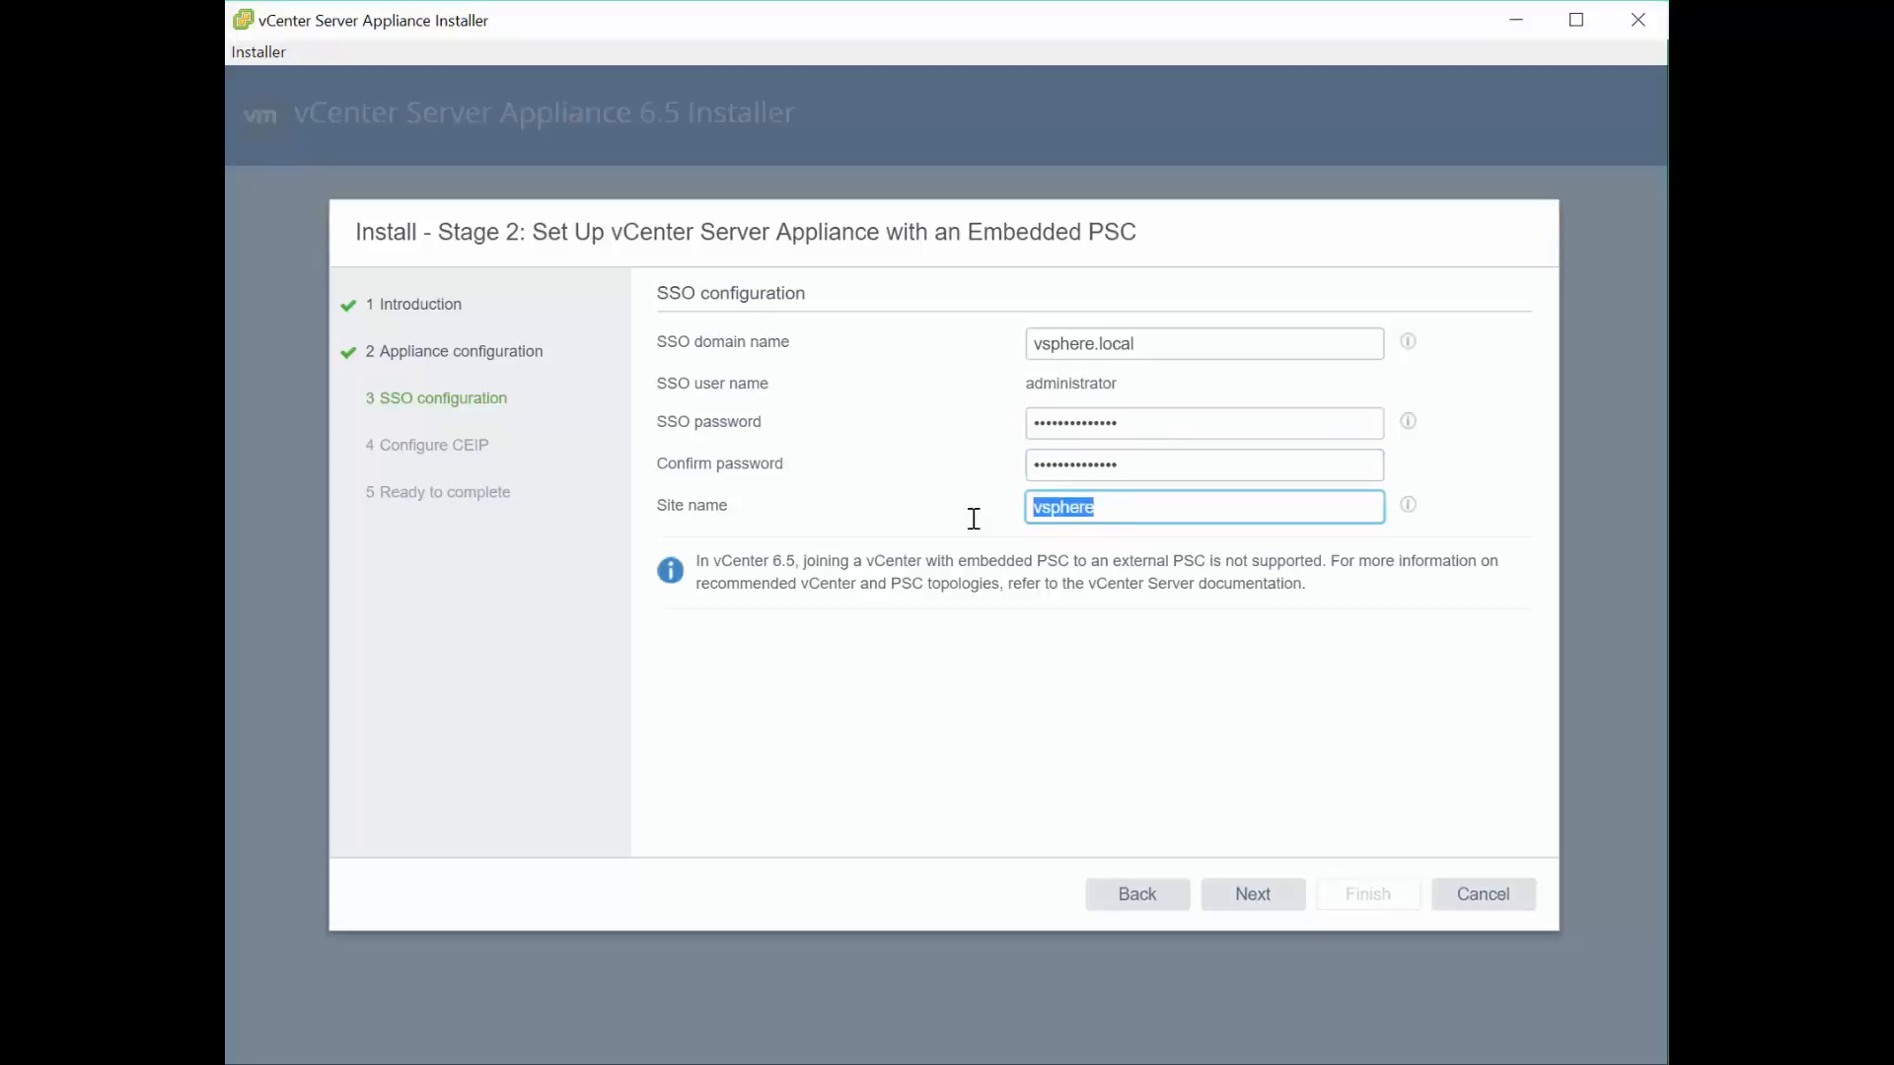
{"action": "type", "text": "vsphere"}
{"action": "left_click", "coordinate": [1252, 894]}
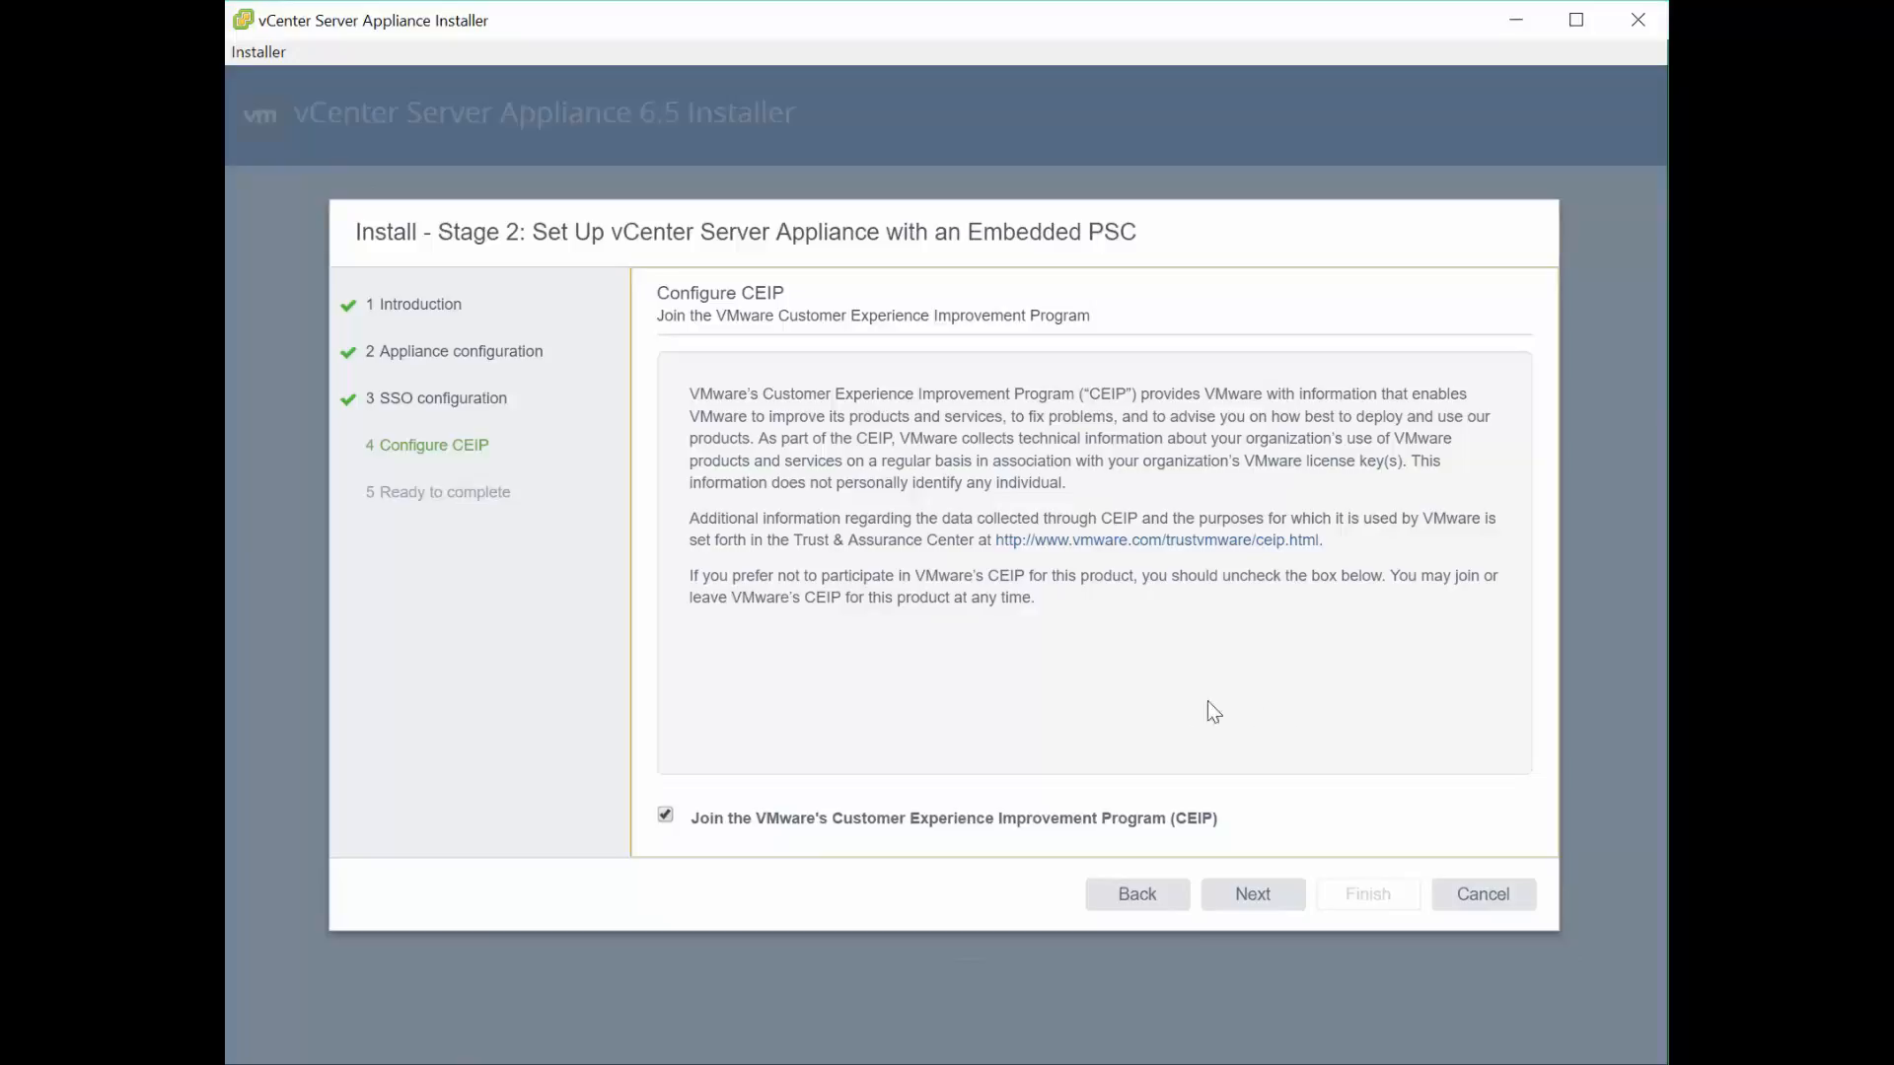
- Opt out of CEIP, review the Ready to complete summary, and finish Stage 2 setup
{"action": "left_click", "coordinate": [665, 816]}
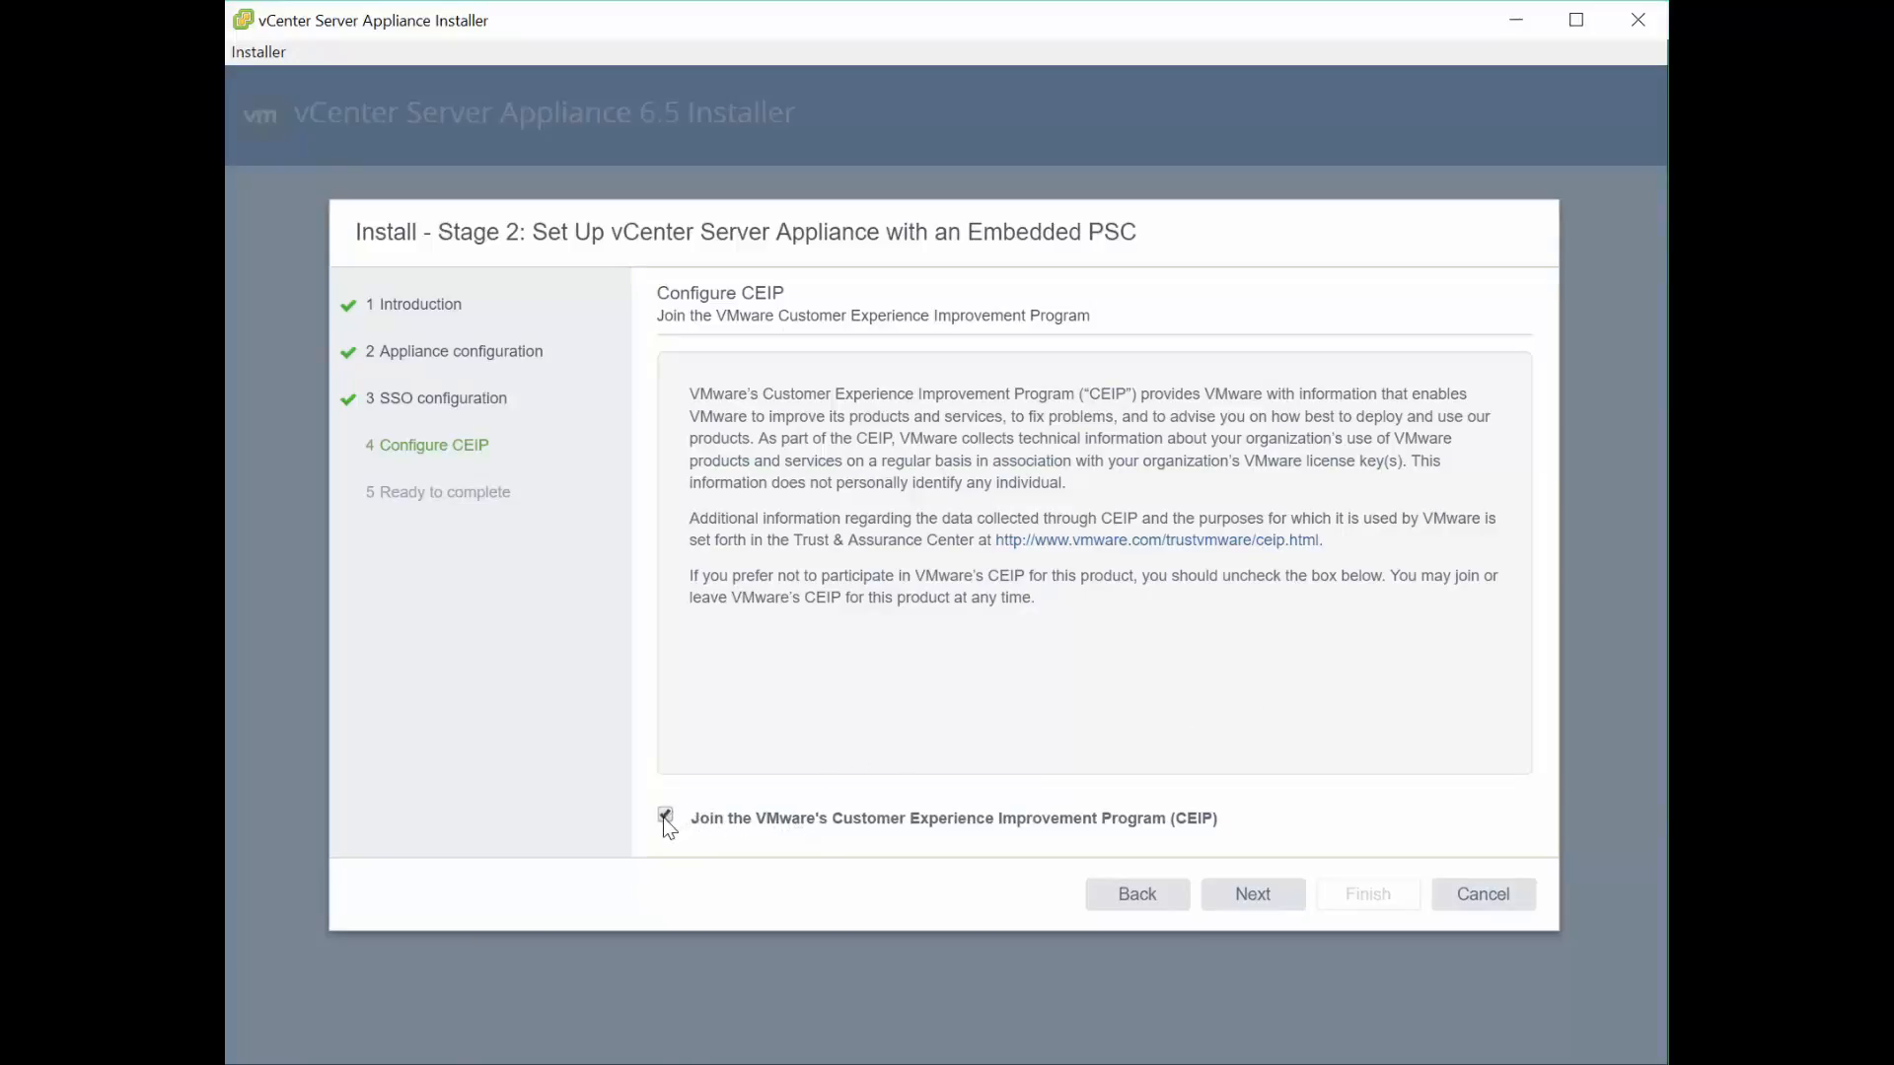
{"action": "left_click", "coordinate": [1270, 894]}
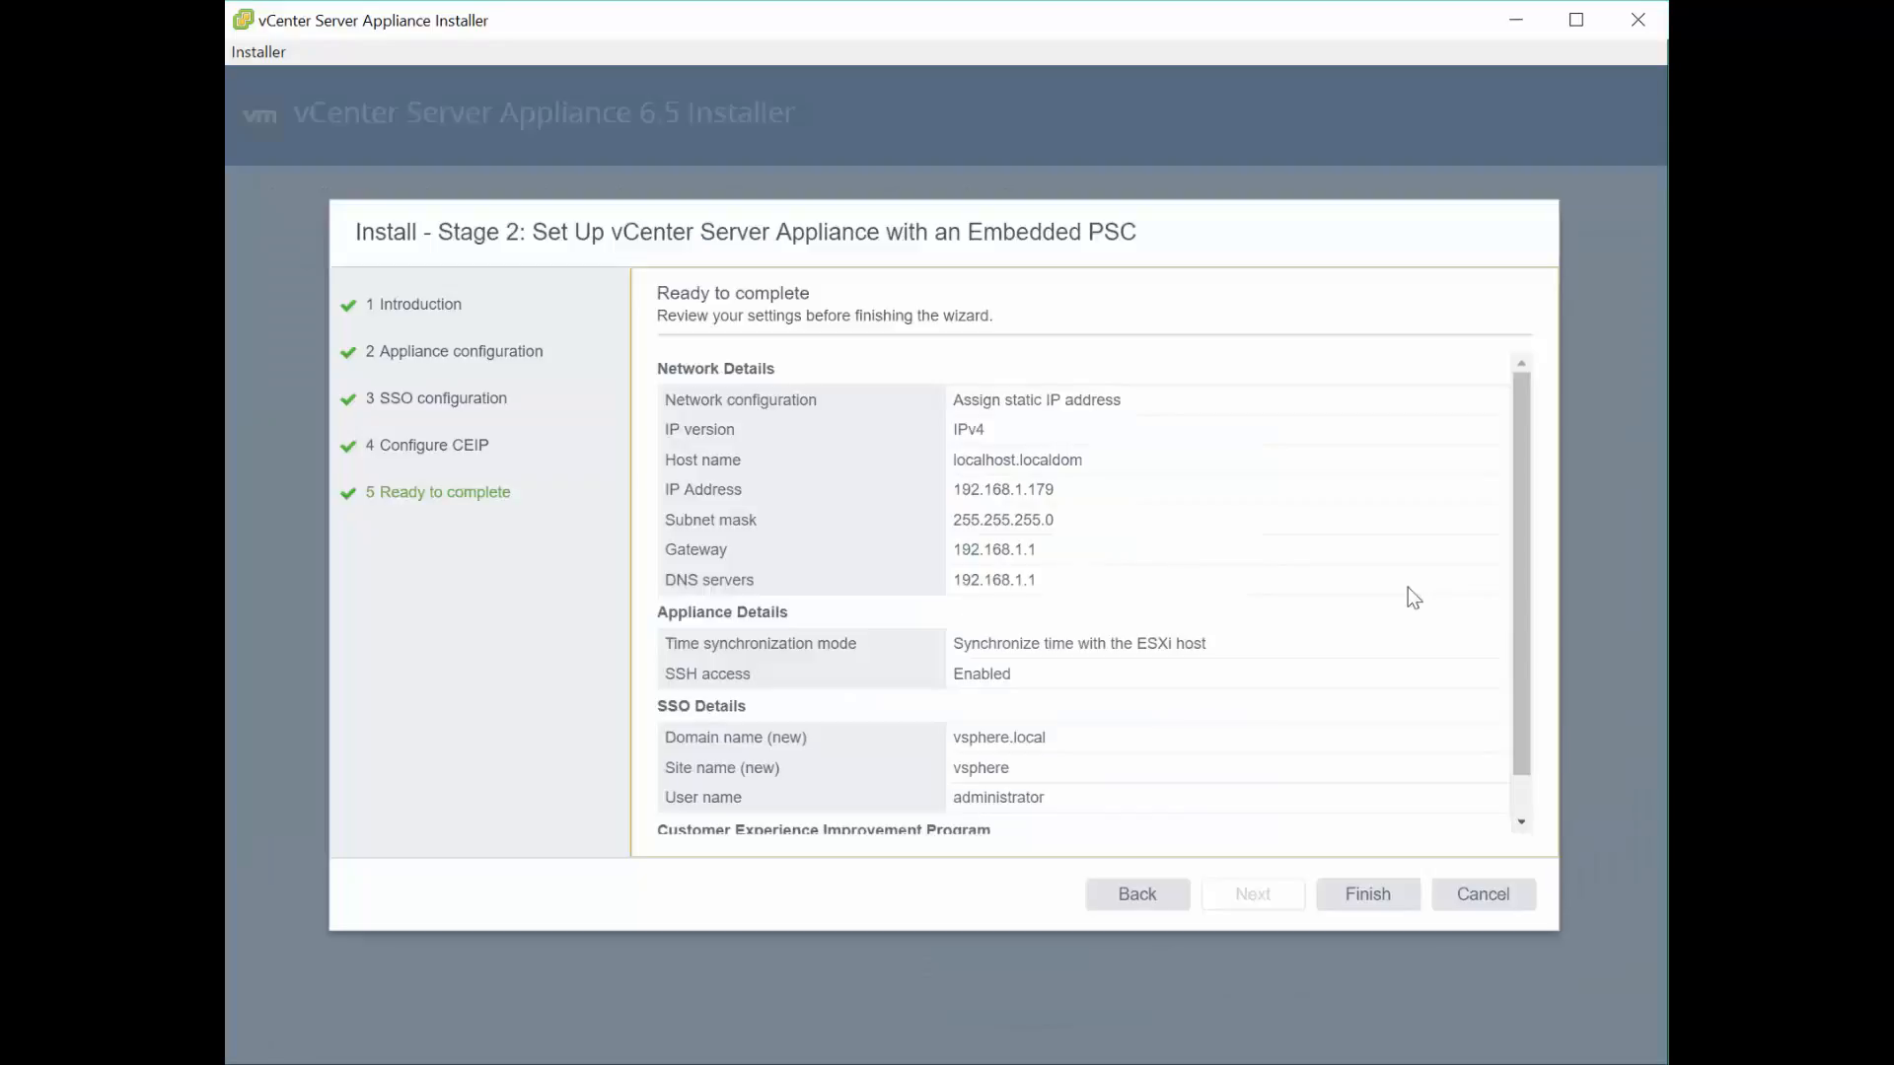
{"action": "left_click_drag", "start_coordinate": [1524, 591], "coordinate": [1542, 760]}
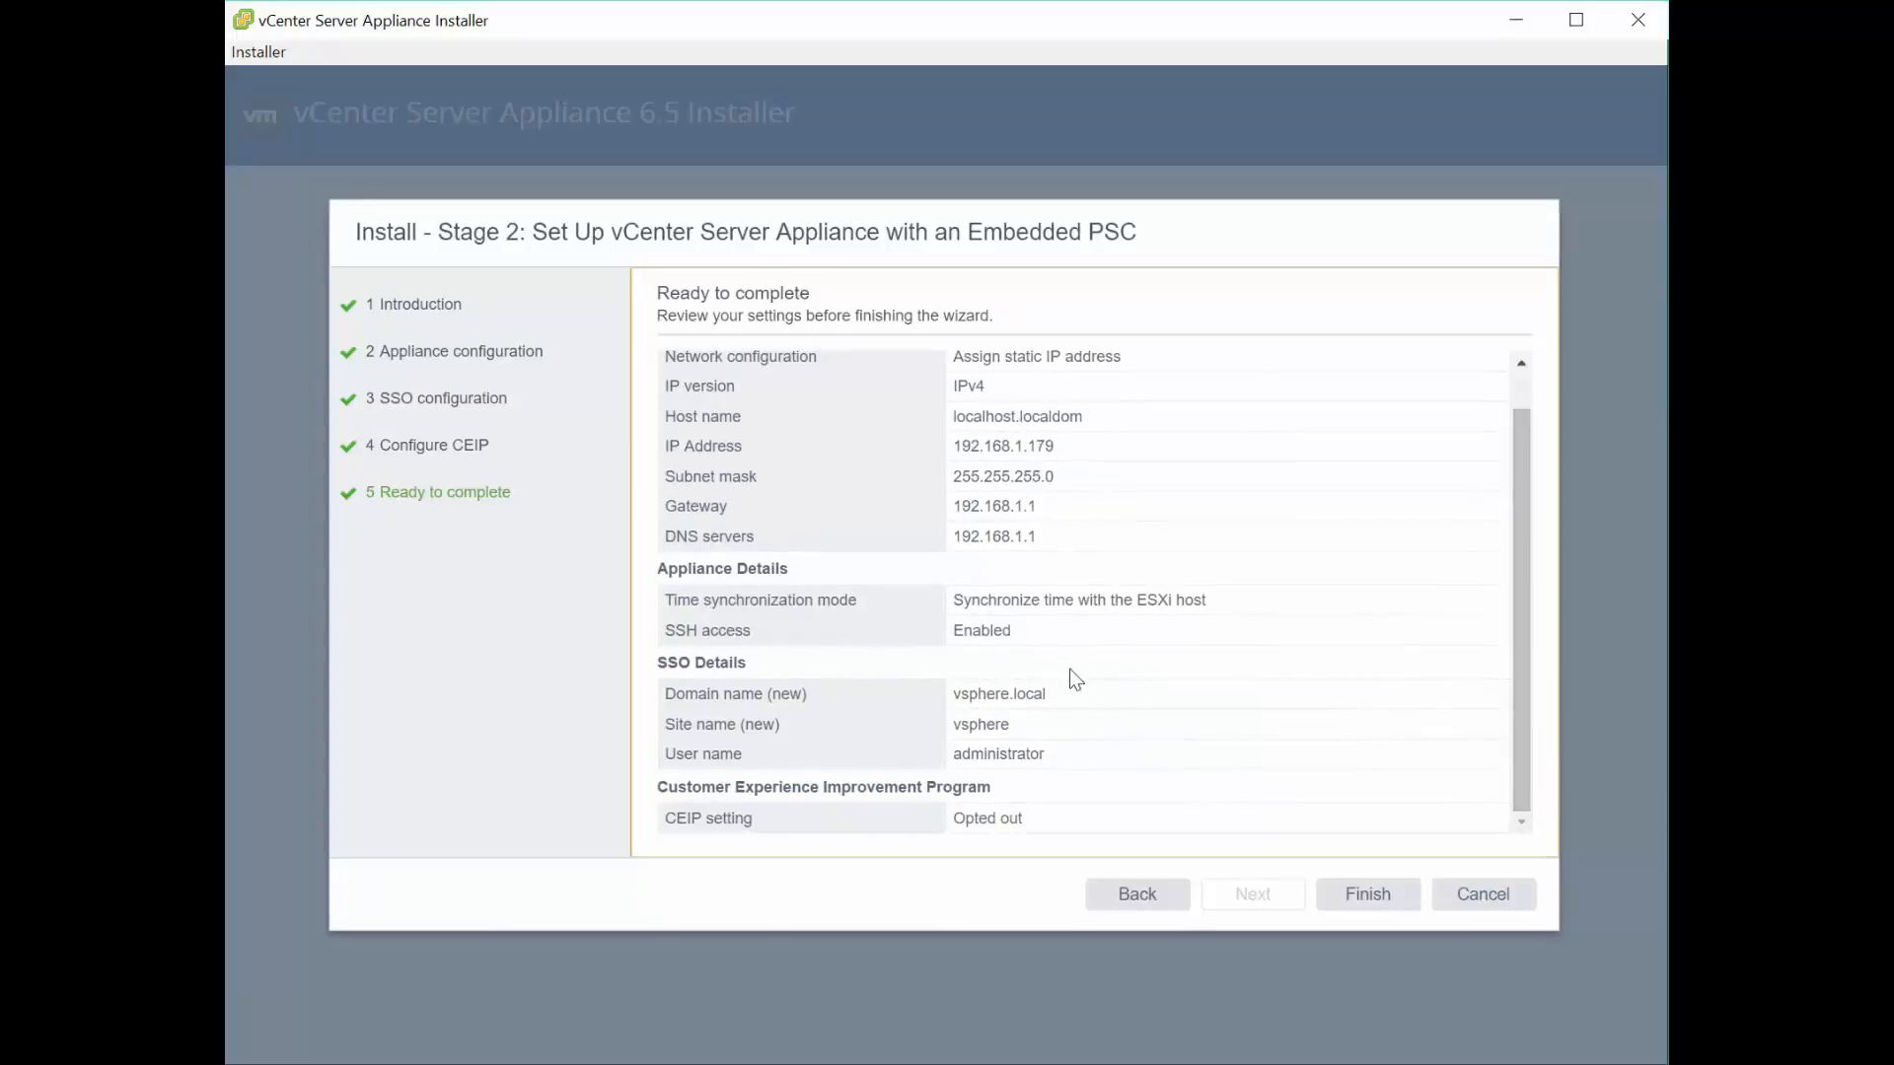
{"action": "left_click", "coordinate": [1367, 897]}
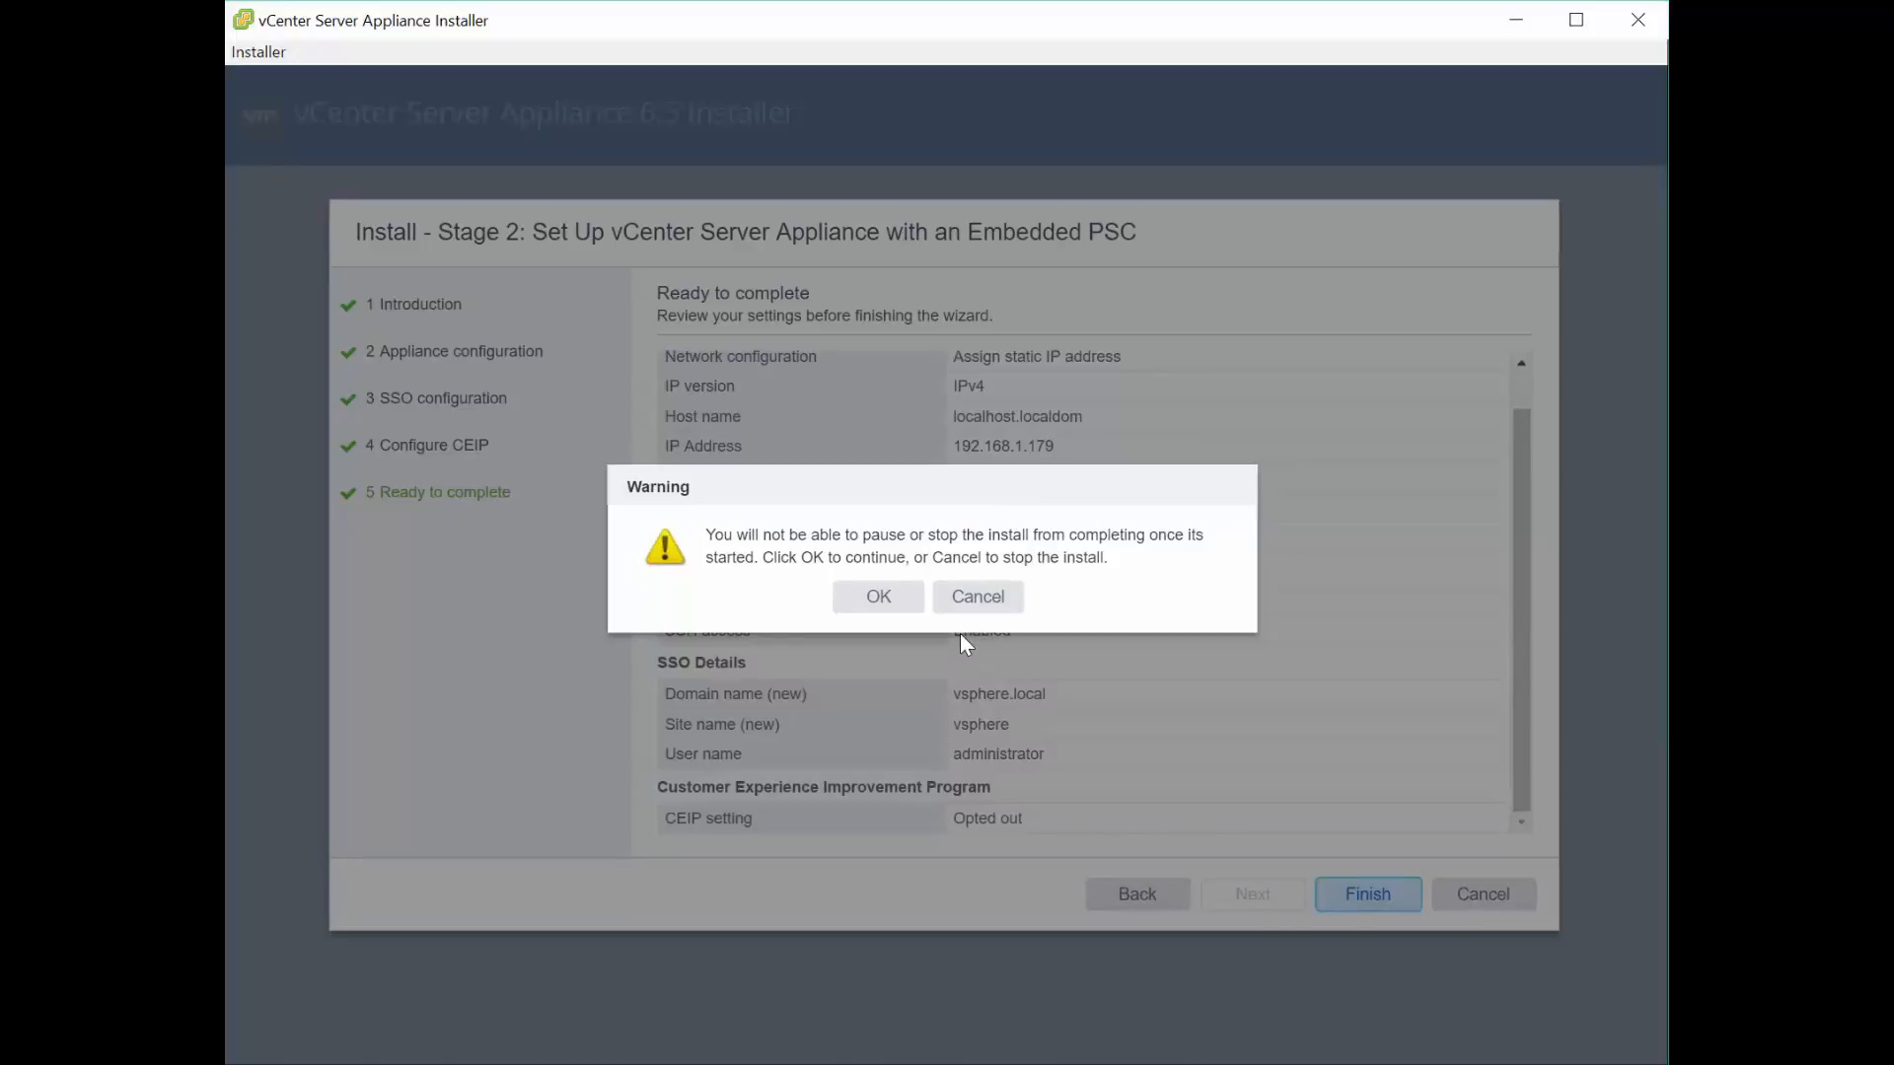
- Accept the cannot-pause warning, let setup reach 100% at 192.168.1.179, and close the installer
{"action": "left_click", "coordinate": [878, 597]}
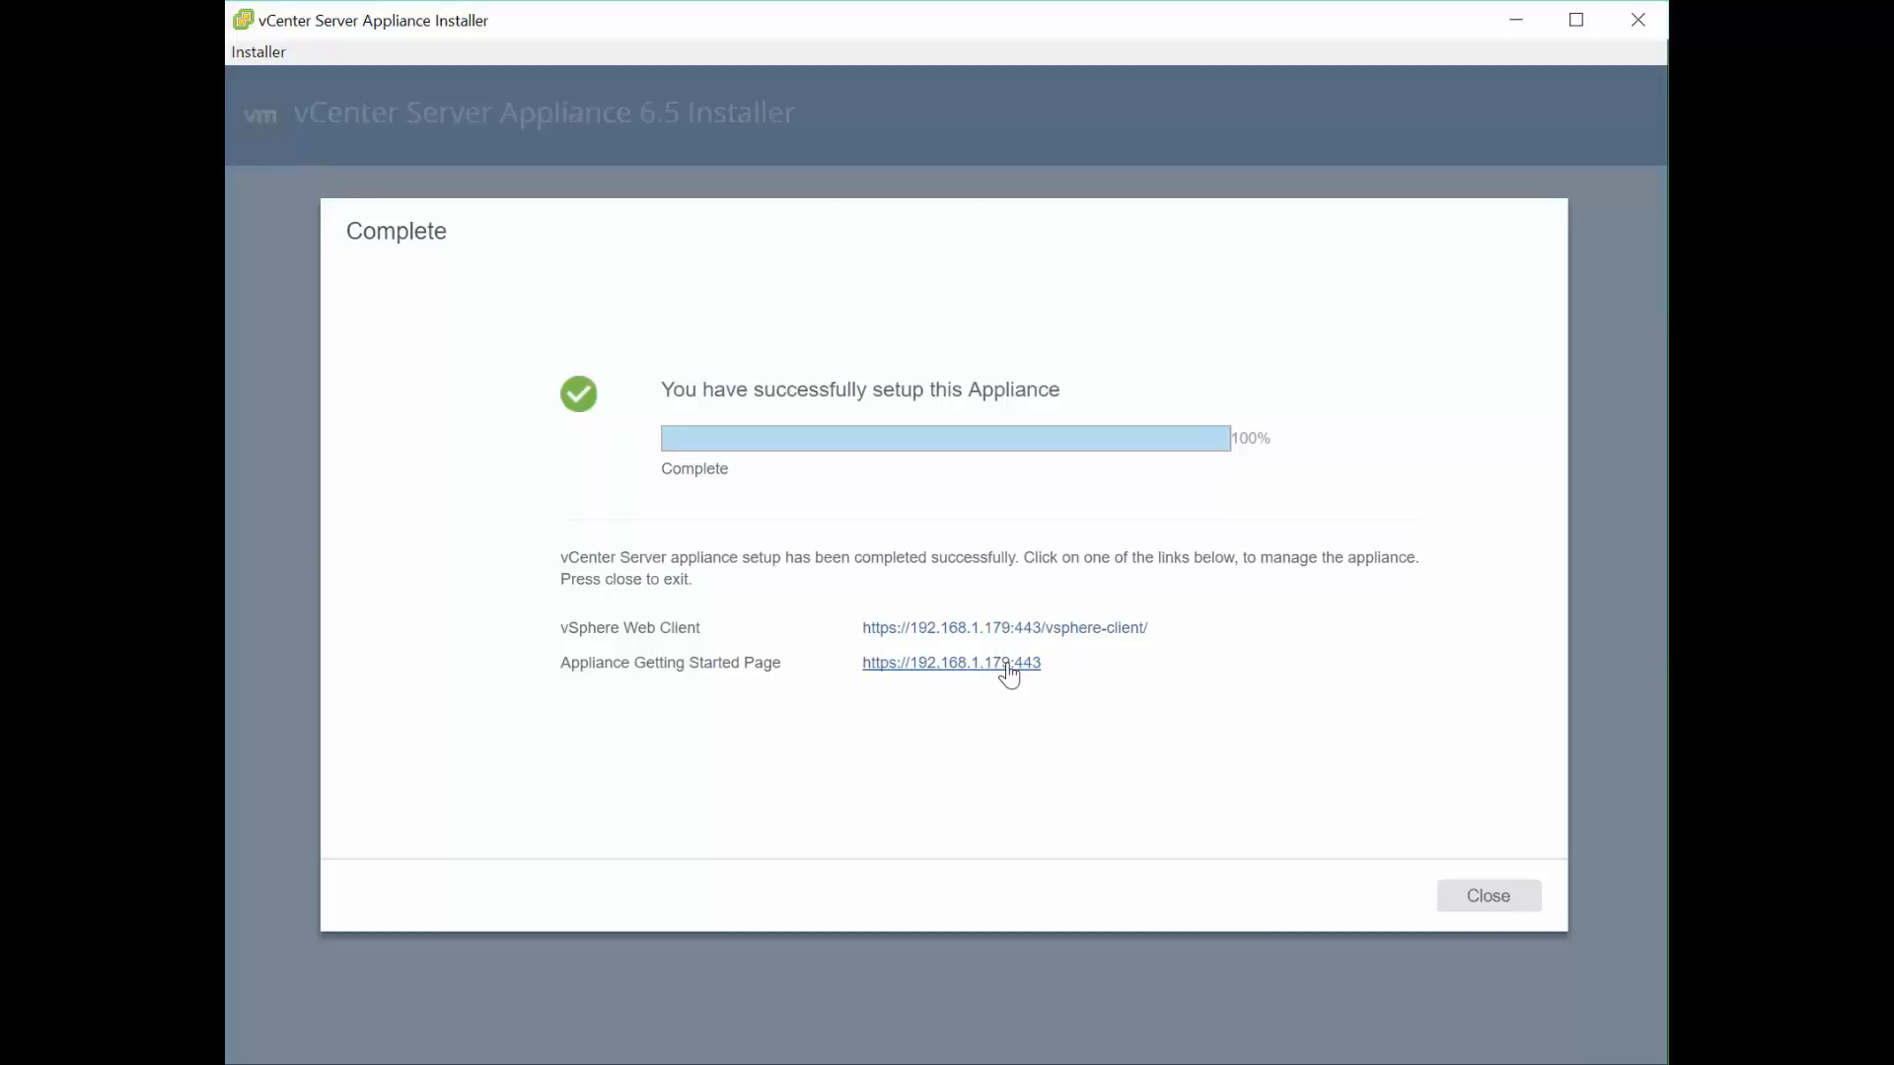
{"action": "left_click", "coordinate": [1488, 896]}
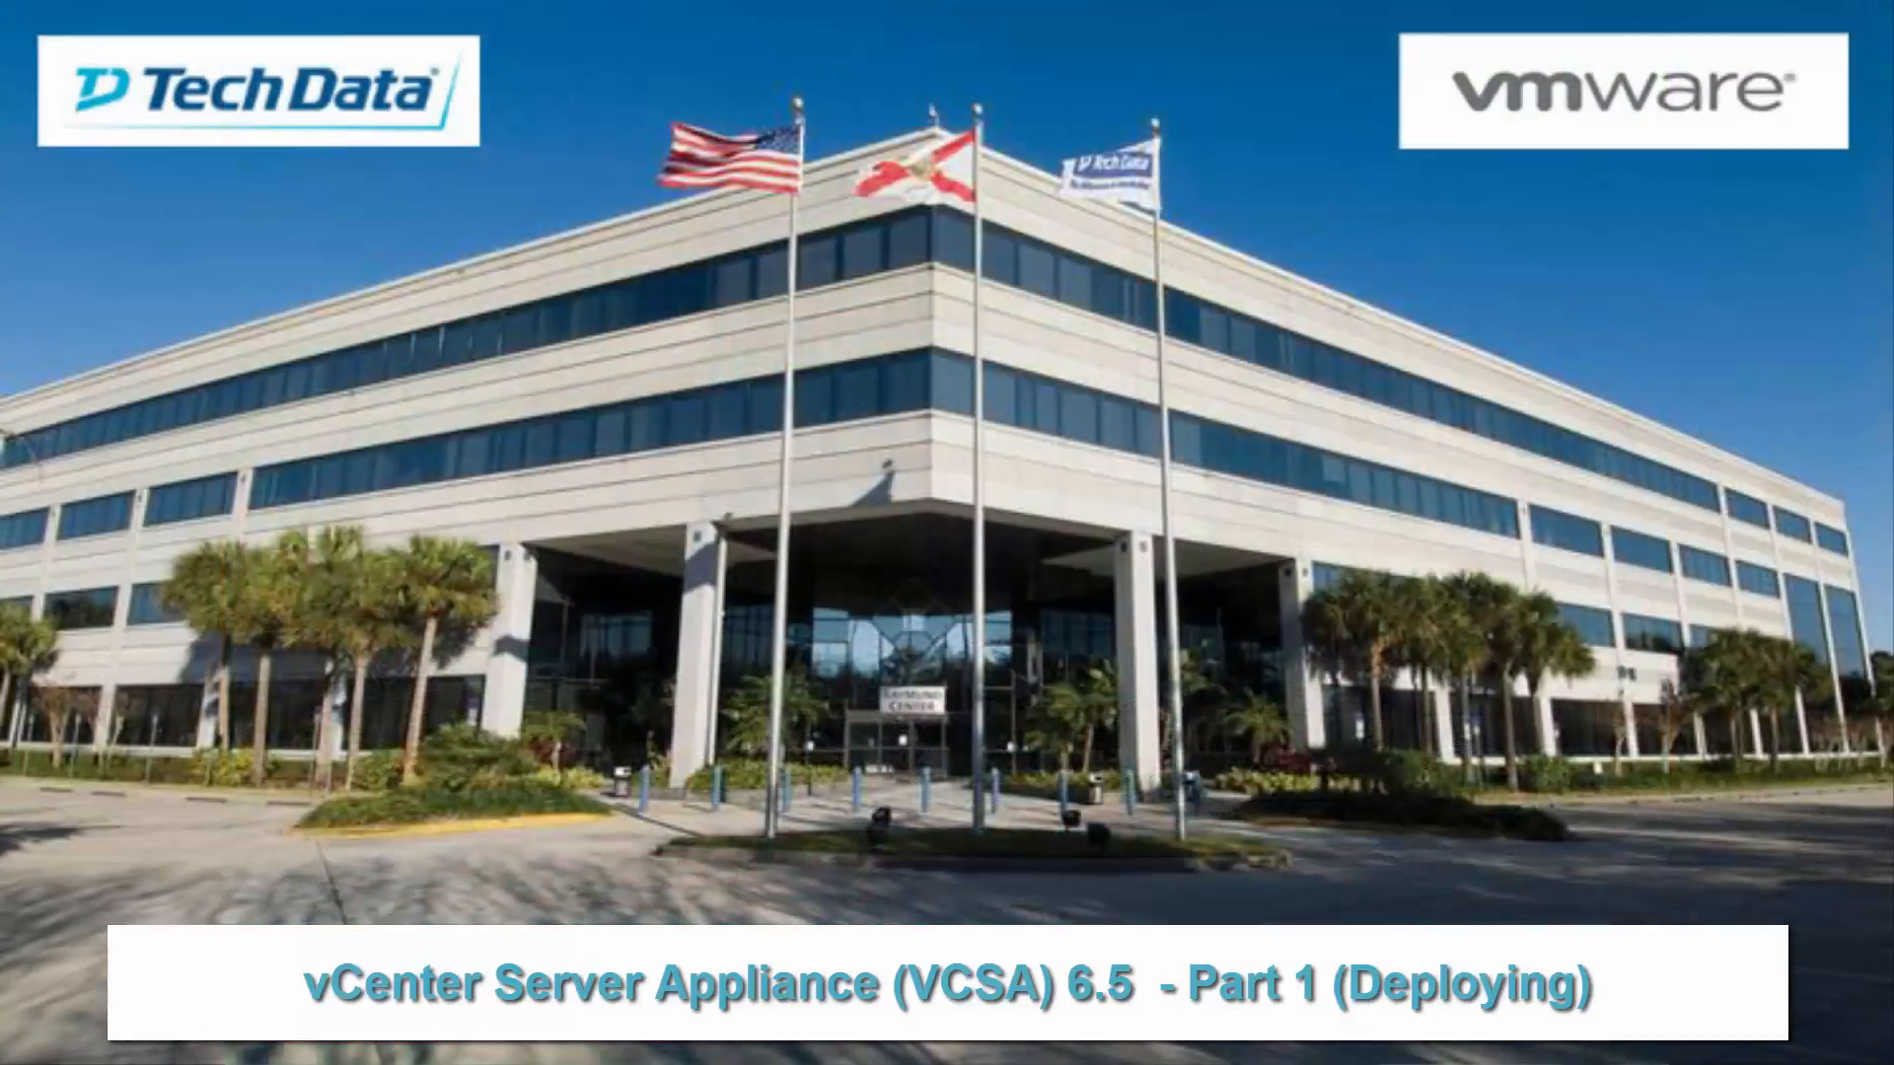